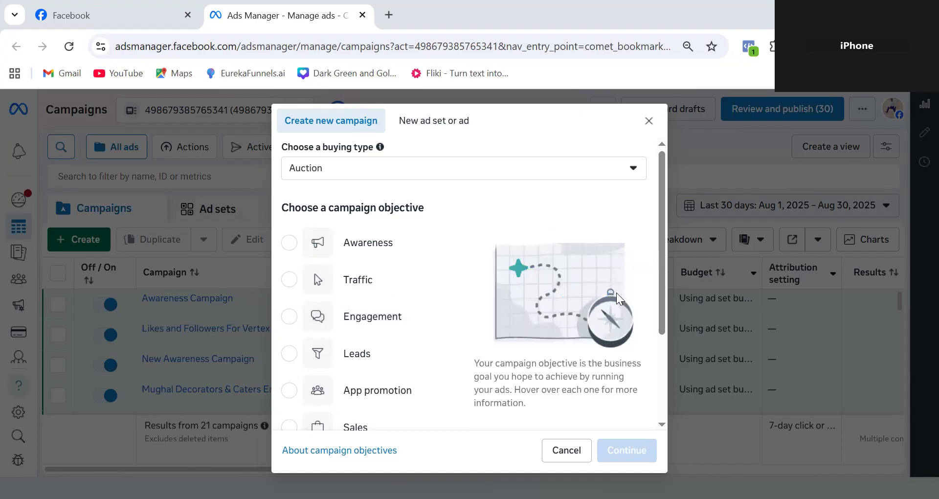
Create a new Auction campaign with the Engagement objective, using the Manual engagement campaign setup.
{"action": "scroll", "coordinate": [618, 297], "scroll_direction": "down", "scroll_amount": 2}
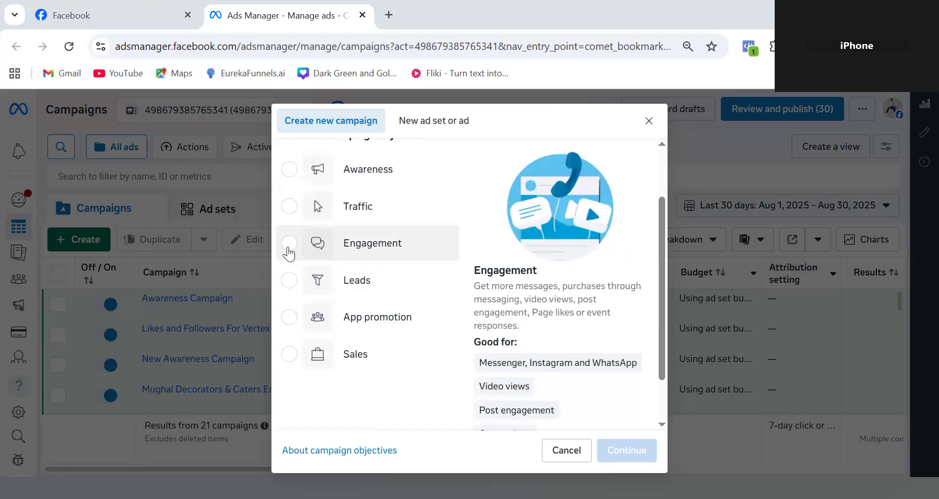
{"action": "left_click", "coordinate": [289, 247]}
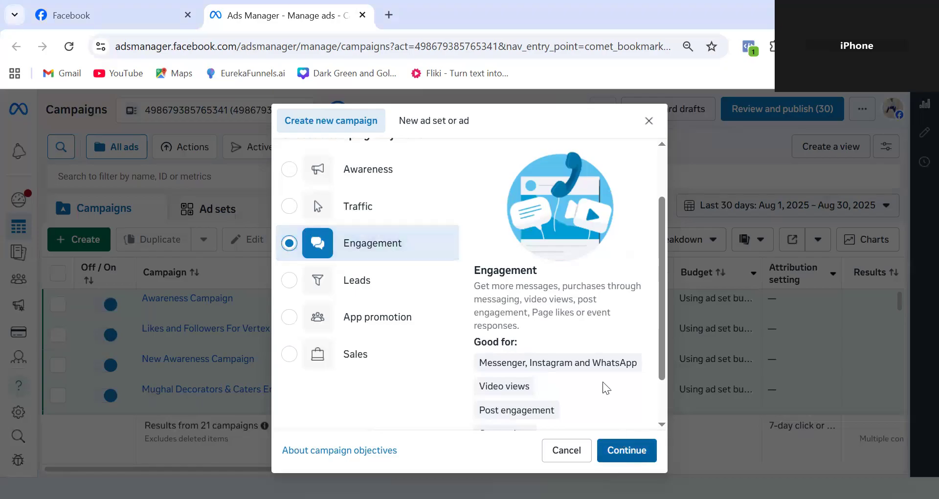
{"action": "left_click", "coordinate": [631, 453]}
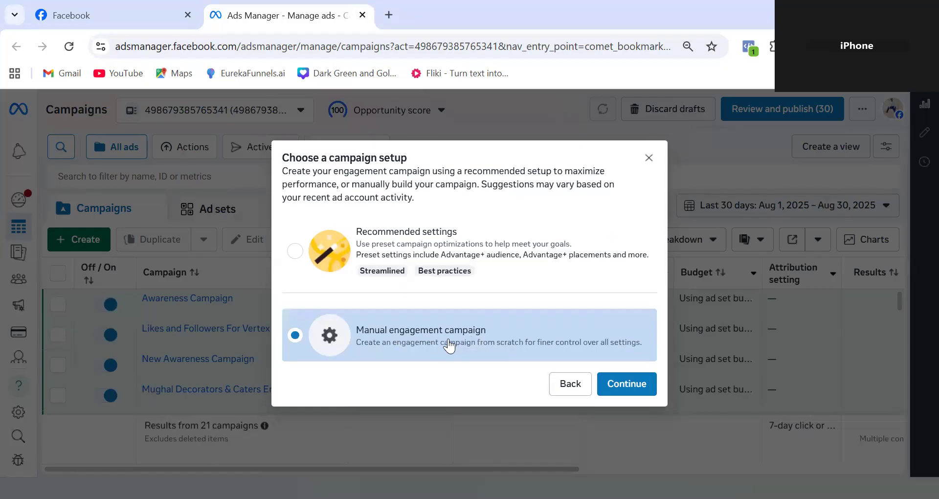
{"action": "left_click", "coordinate": [622, 384]}
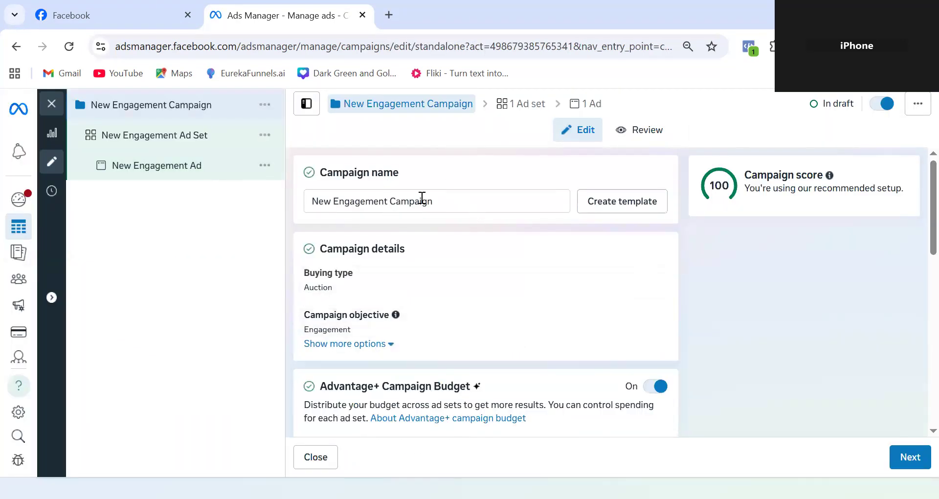
Rename the campaign as "My Engagement Campaign".
{"action": "left_click_drag", "start_coordinate": [457, 202], "coordinate": [305, 218]}
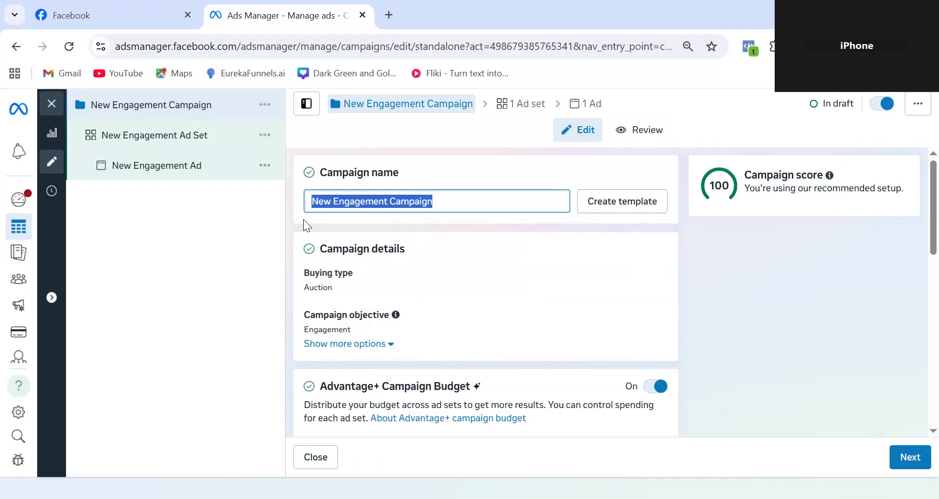
{"action": "type", "text": "My Eng"}
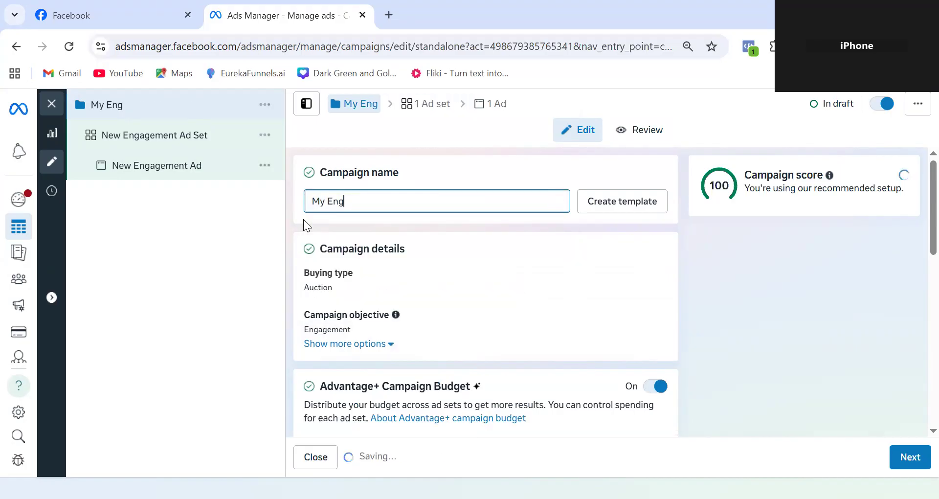
{"action": "type", "text": "ag"}
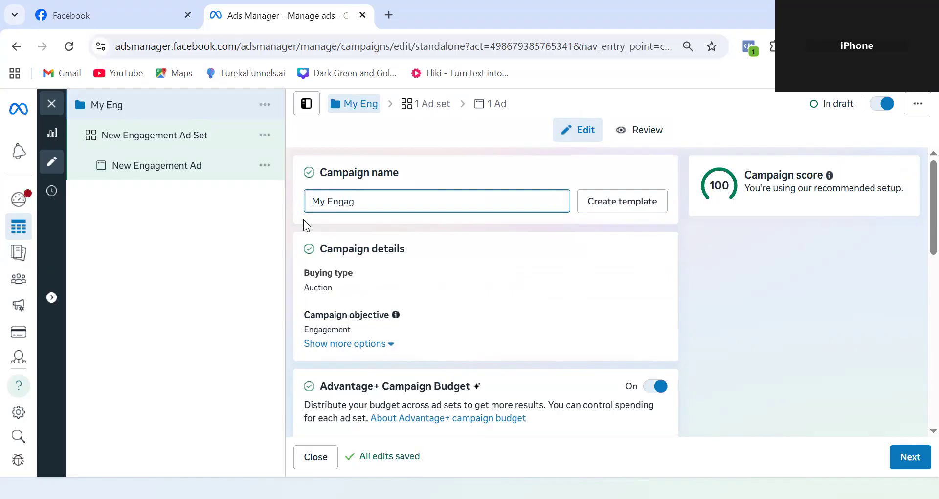
{"action": "type", "text": "ement Cma"}
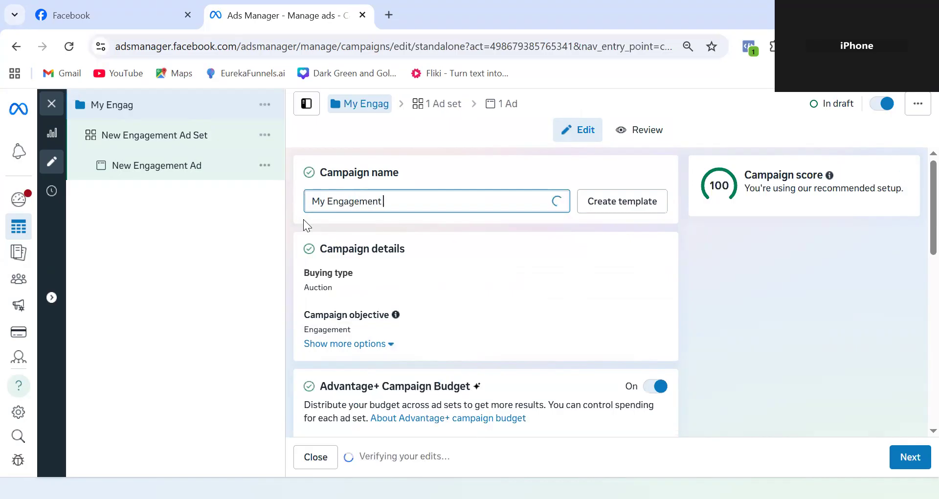
{"action": "key", "text": "BackSpace"}
{"action": "key", "text": "BackSpace"}
{"action": "type", "text": "am"}
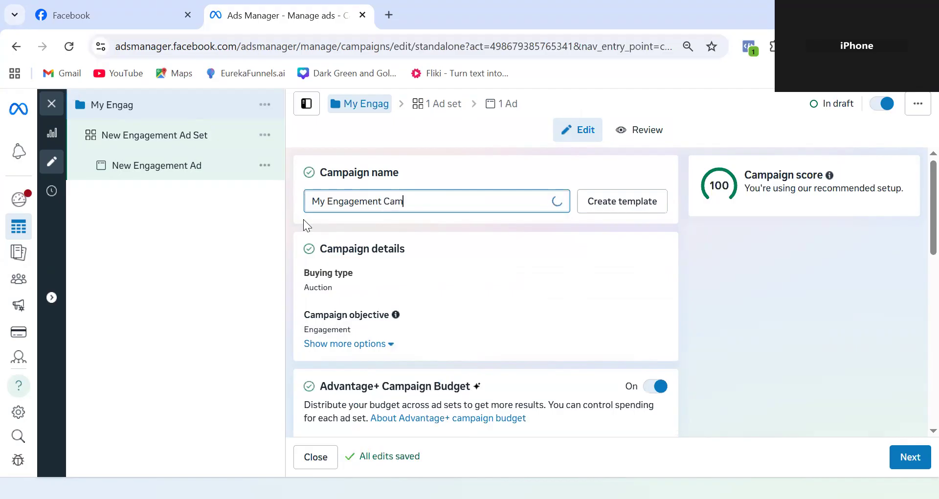
{"action": "type", "text": "paign"}
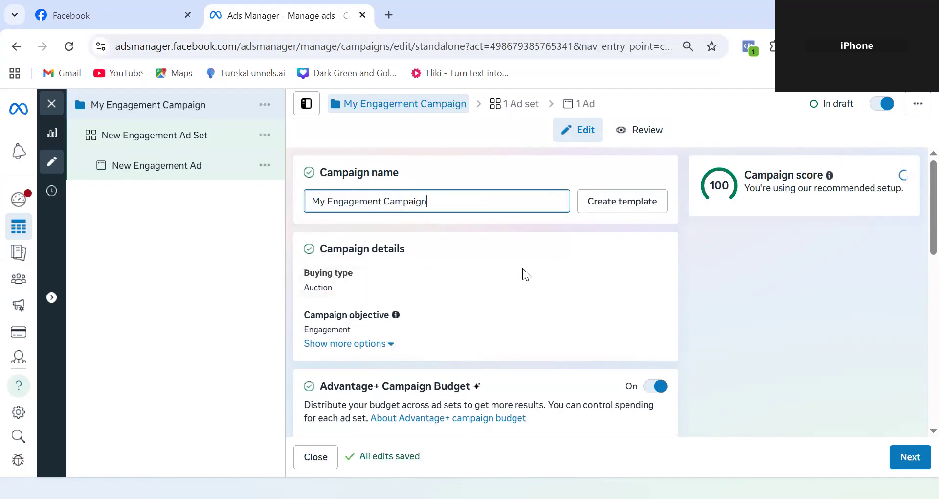
Expand the additional options in the campaign details to show the campaign spending limit.
{"action": "scroll", "coordinate": [425, 329], "scroll_direction": "down", "scroll_amount": 3}
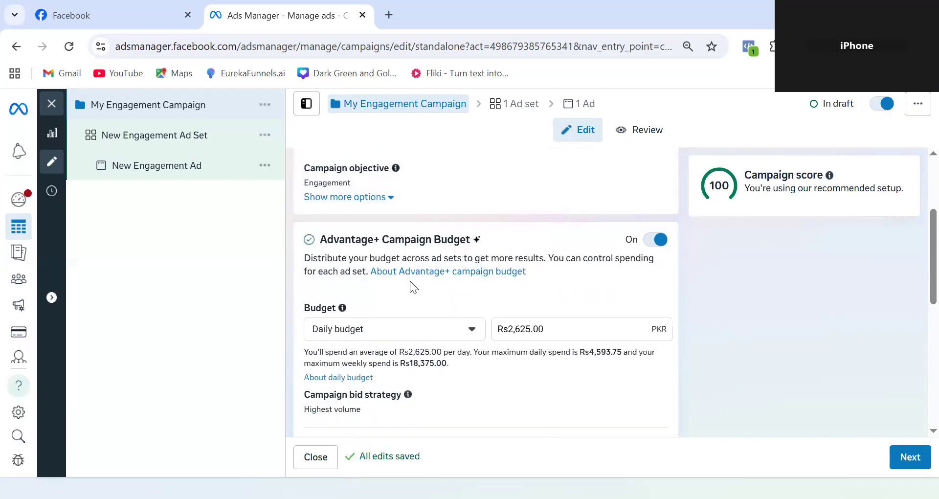
{"action": "scroll", "coordinate": [391, 274], "scroll_direction": "down", "scroll_amount": 2}
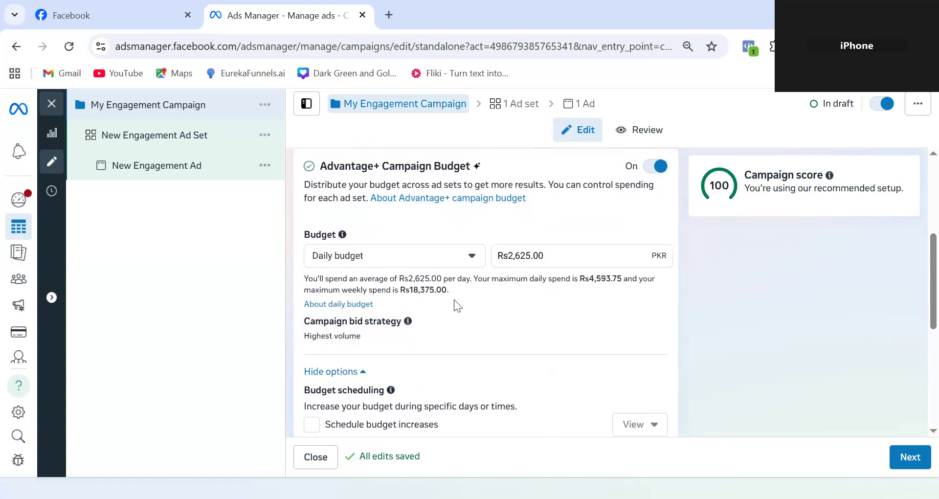
{"action": "scroll", "coordinate": [455, 304], "scroll_direction": "up", "scroll_amount": 2}
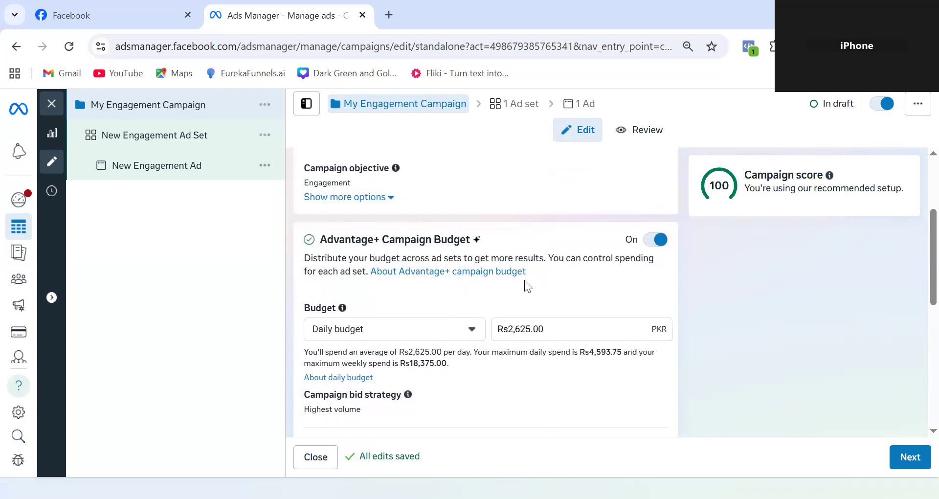
{"action": "scroll", "coordinate": [548, 286], "scroll_direction": "up", "scroll_amount": 2}
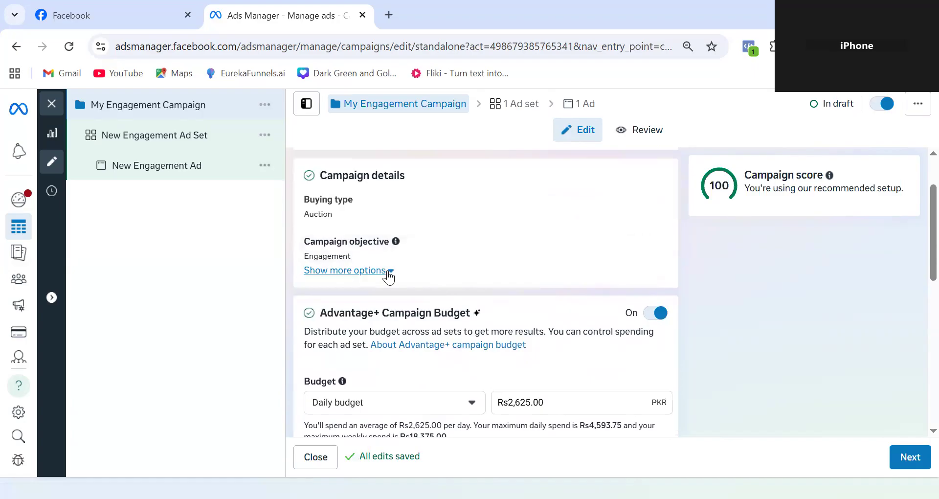
{"action": "left_click", "coordinate": [388, 274]}
{"action": "right_click", "coordinate": [388, 274]}
{"action": "left_click", "coordinate": [278, 305]}
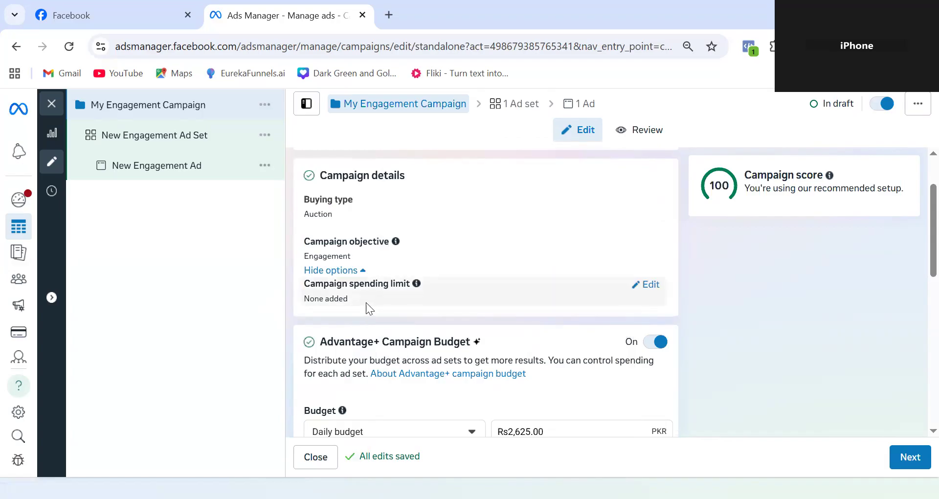
Open the campaign bid strategy for editing in the Advantage+ Campaign Budget section.
{"action": "scroll", "coordinate": [368, 302], "scroll_direction": "up", "scroll_amount": 1}
{"action": "scroll", "coordinate": [393, 290], "scroll_direction": "down", "scroll_amount": 1}
{"action": "scroll", "coordinate": [492, 339], "scroll_direction": "down", "scroll_amount": 1}
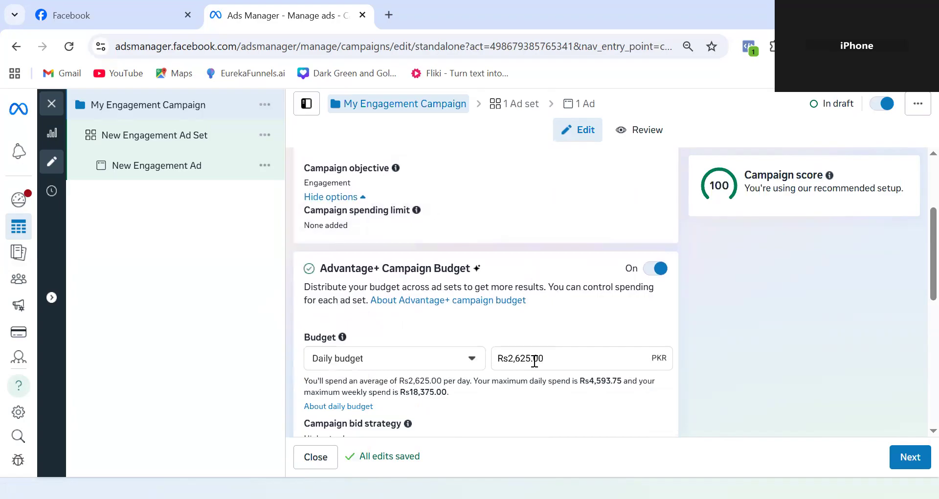
{"action": "scroll", "coordinate": [533, 361], "scroll_direction": "down", "scroll_amount": 1}
{"action": "scroll", "coordinate": [533, 356], "scroll_direction": "down", "scroll_amount": 1}
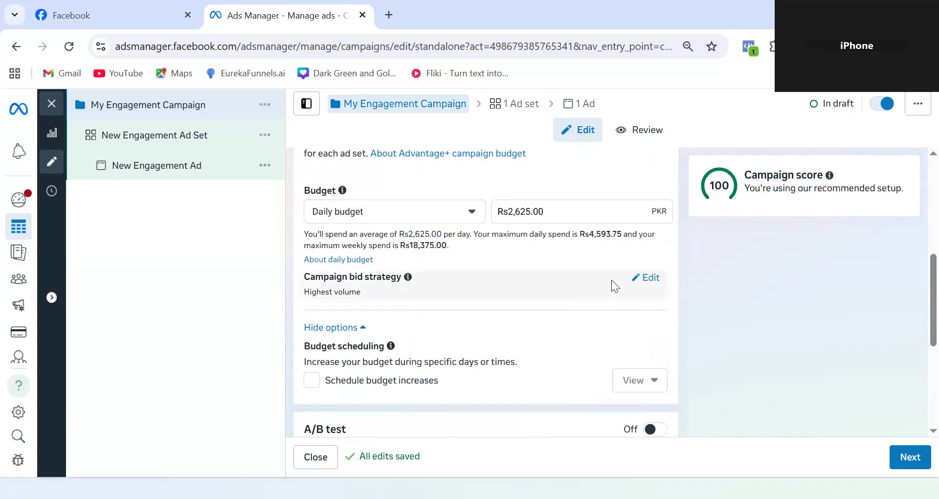
{"action": "left_click", "coordinate": [646, 279]}
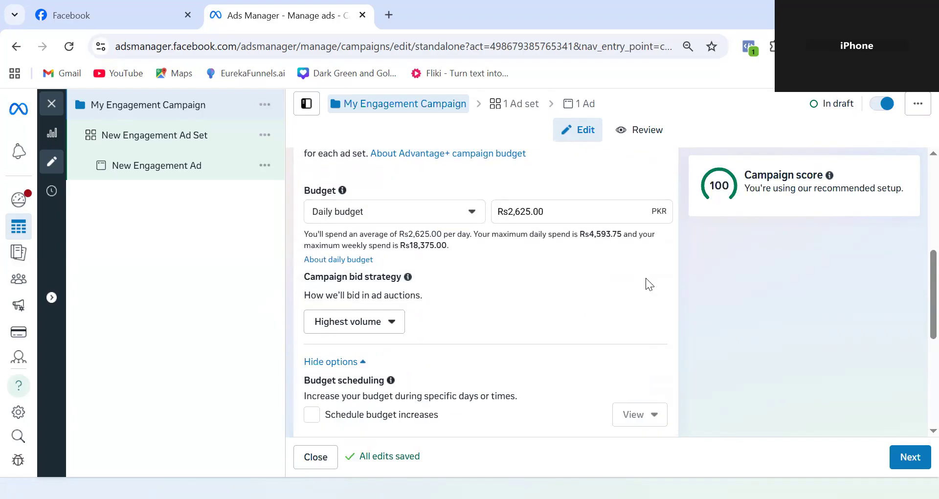
Open the campaign objective for editing in the campaign details.
{"action": "scroll", "coordinate": [628, 245], "scroll_direction": "up", "scroll_amount": 1}
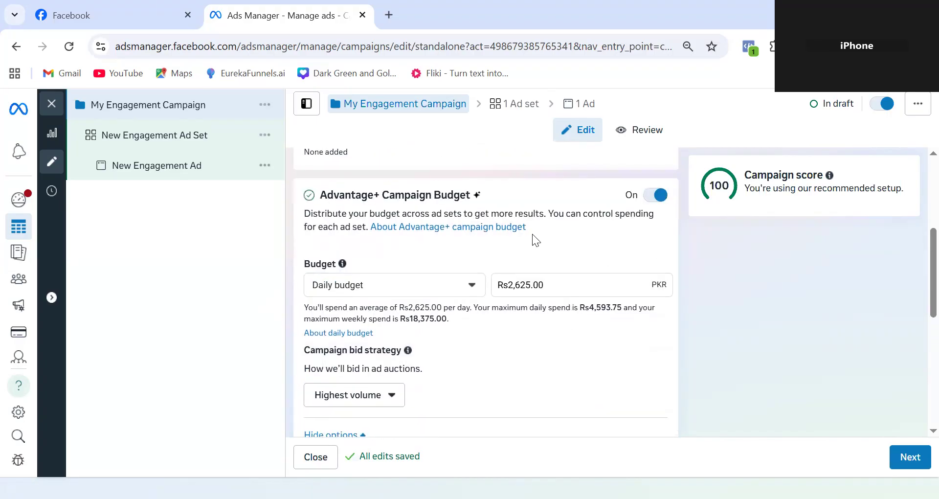
{"action": "scroll", "coordinate": [469, 284], "scroll_direction": "up", "scroll_amount": 1}
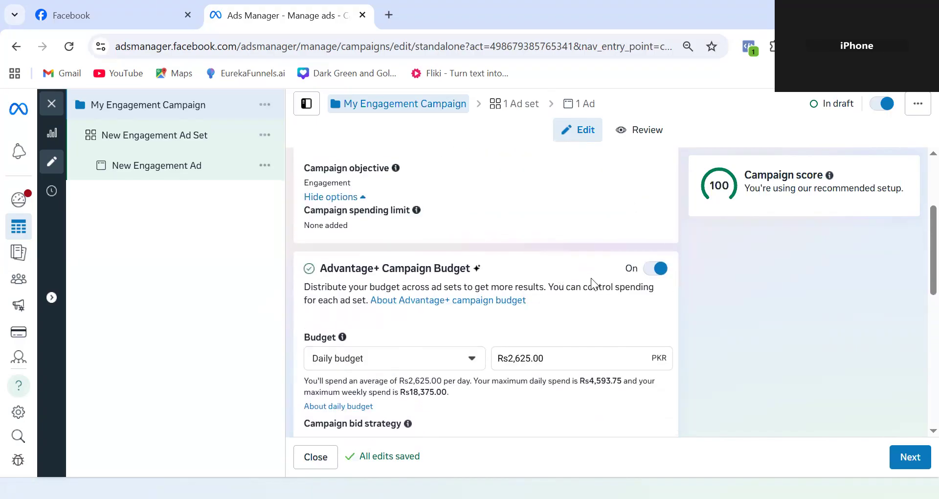
{"action": "scroll", "coordinate": [395, 279], "scroll_direction": "up", "scroll_amount": 1}
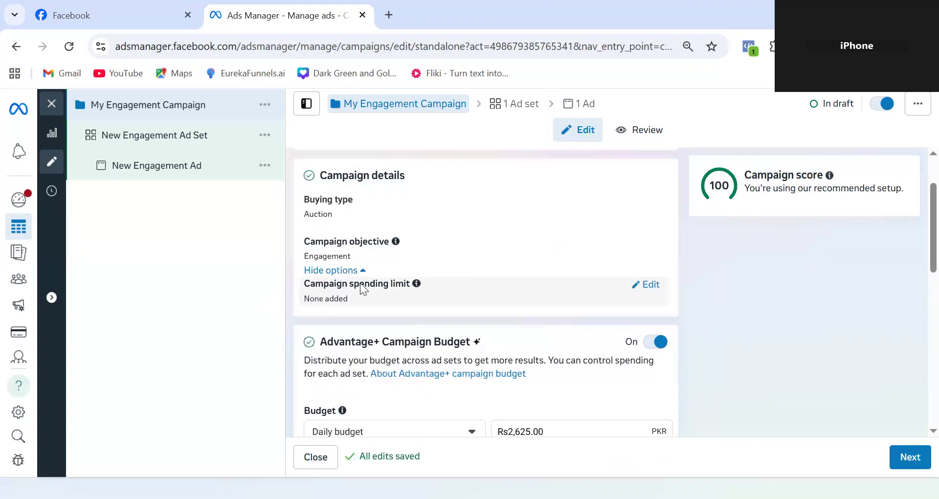
{"action": "scroll", "coordinate": [400, 288], "scroll_direction": "up", "scroll_amount": 1}
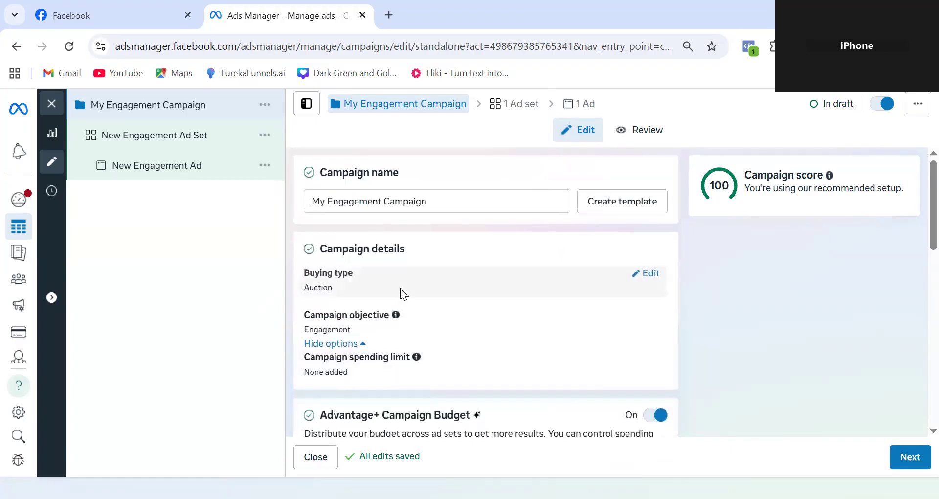
{"action": "scroll", "coordinate": [400, 287], "scroll_direction": "down", "scroll_amount": 2}
{"action": "scroll", "coordinate": [360, 244], "scroll_direction": "up", "scroll_amount": 1}
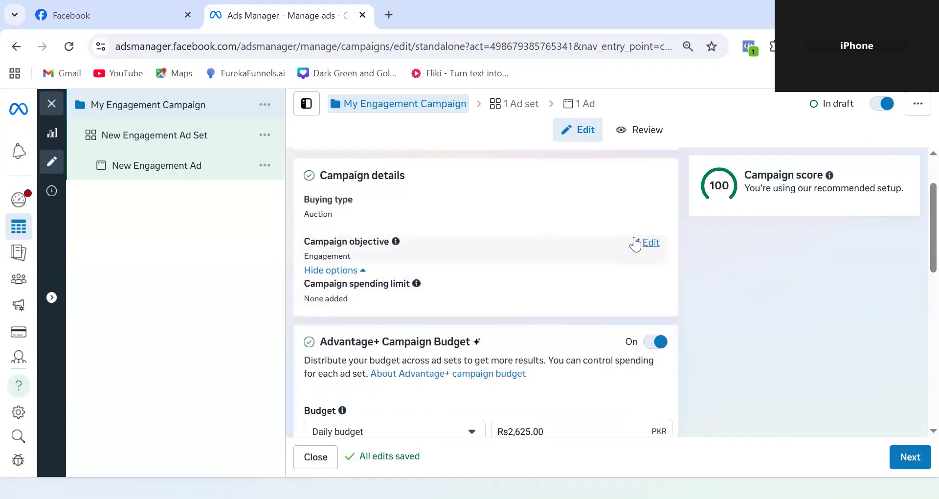
{"action": "left_click", "coordinate": [640, 241]}
Turn off Advantage+ Campaign Budget for the campaign.
{"action": "scroll", "coordinate": [497, 329], "scroll_direction": "down", "scroll_amount": 5}
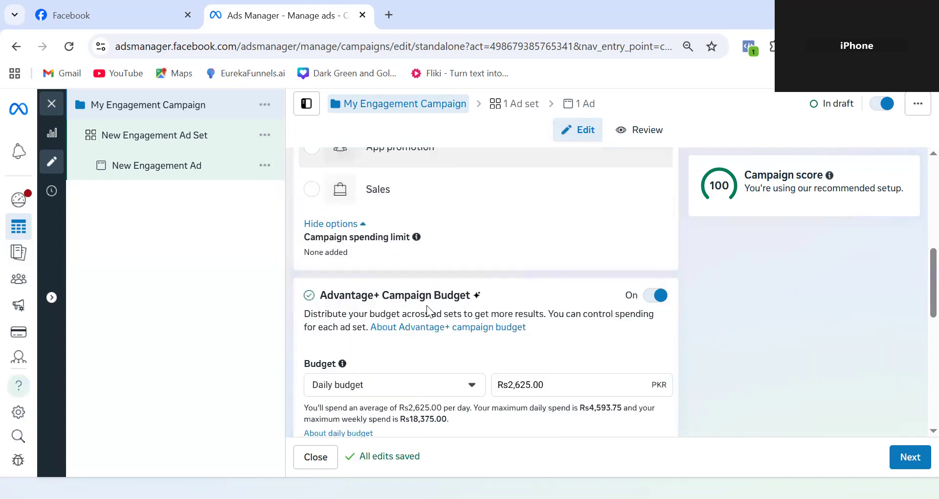
{"action": "scroll", "coordinate": [575, 320], "scroll_direction": "down", "scroll_amount": 4}
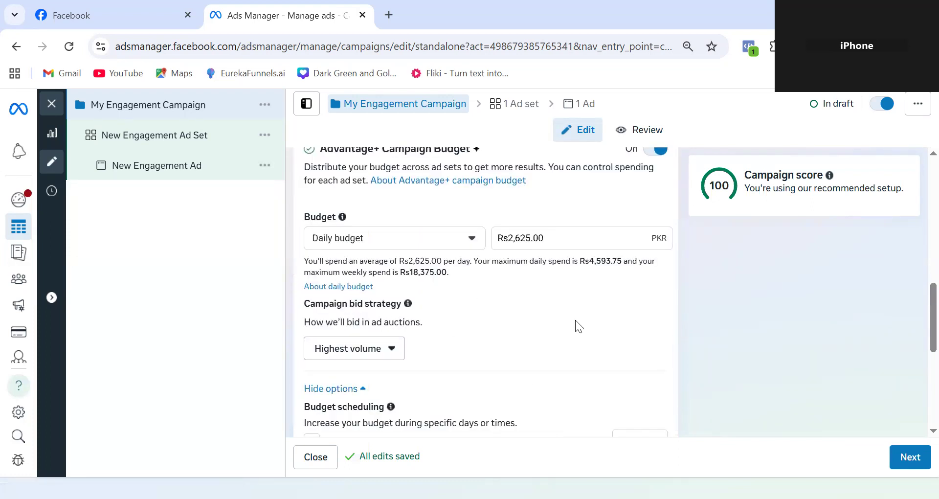
{"action": "scroll", "coordinate": [547, 325], "scroll_direction": "down", "scroll_amount": 3}
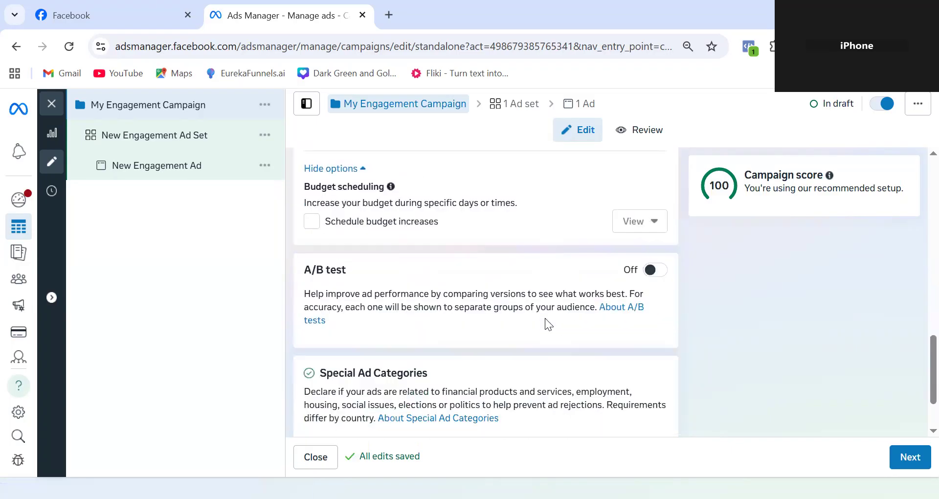
{"action": "scroll", "coordinate": [553, 317], "scroll_direction": "down", "scroll_amount": 1}
{"action": "scroll", "coordinate": [554, 317], "scroll_direction": "up", "scroll_amount": 6}
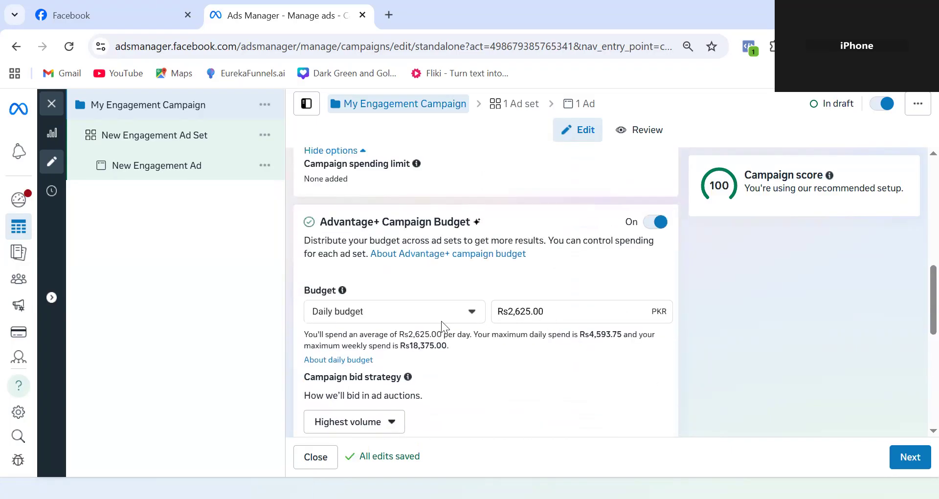
{"action": "scroll", "coordinate": [467, 341], "scroll_direction": "up", "scroll_amount": 1}
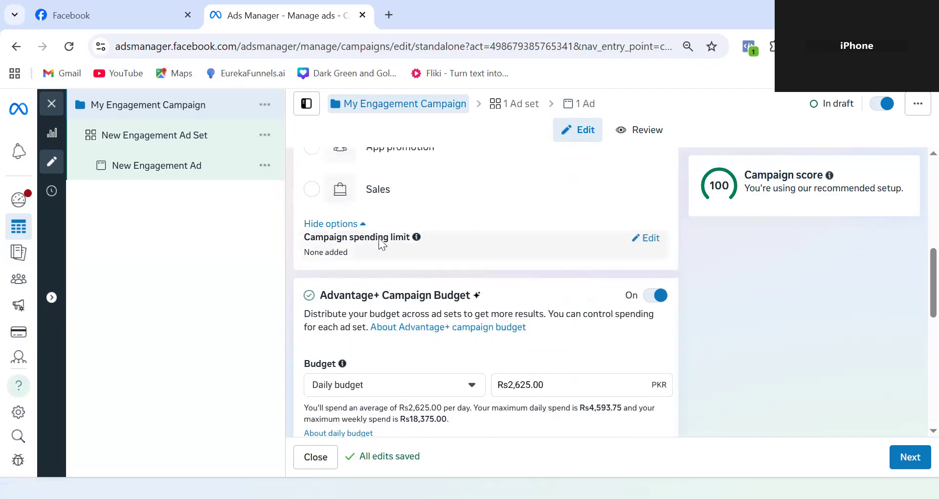
{"action": "scroll", "coordinate": [448, 319], "scroll_direction": "down", "scroll_amount": 1}
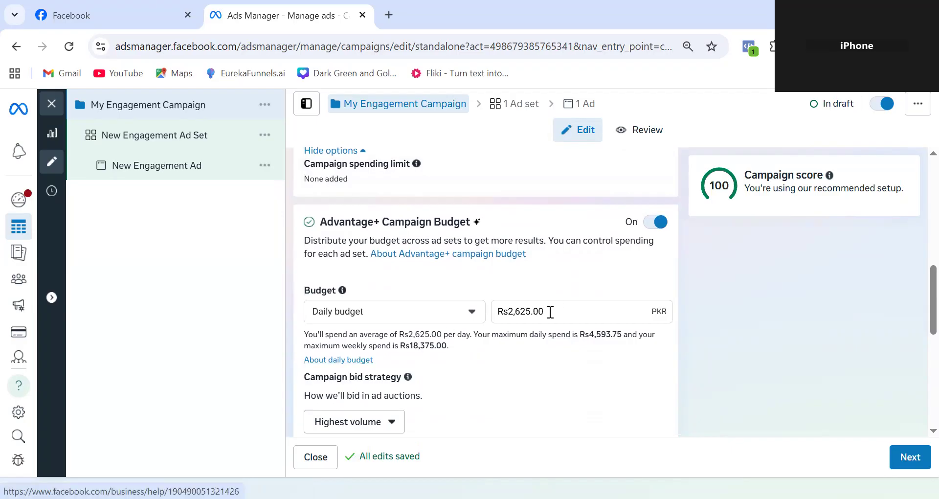
{"action": "left_click", "coordinate": [656, 223]}
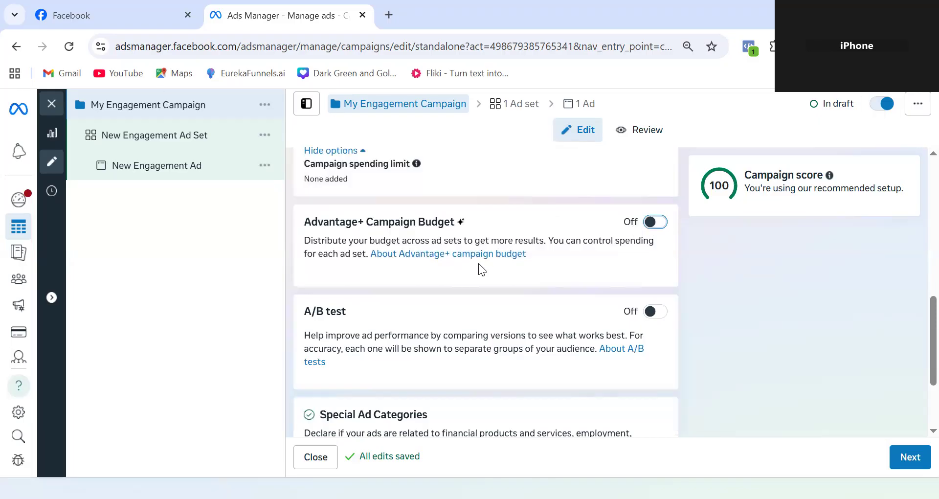
Check the remaining campaign settings, keeping the Engagement objective, and continue to the ad set settings.
{"action": "scroll", "coordinate": [479, 267], "scroll_direction": "up", "scroll_amount": 5}
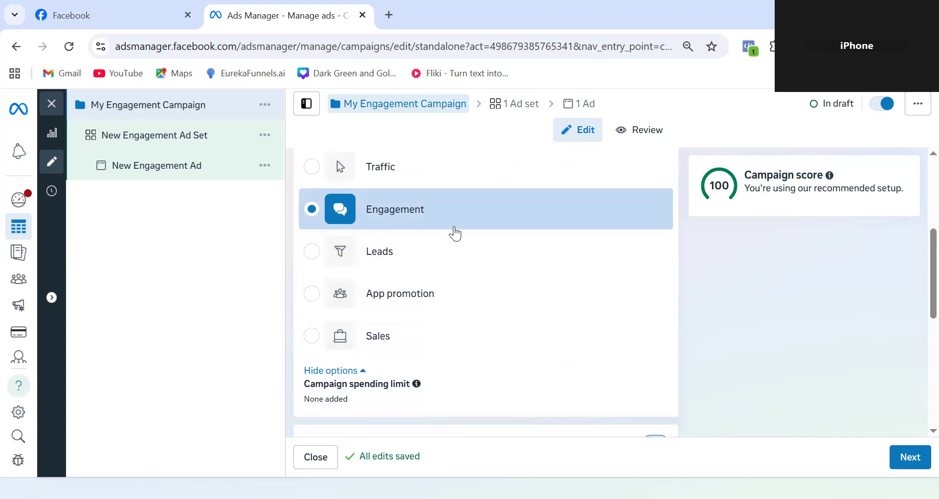
{"action": "scroll", "coordinate": [491, 244], "scroll_direction": "down", "scroll_amount": 5}
{"action": "scroll", "coordinate": [491, 254], "scroll_direction": "down", "scroll_amount": 3}
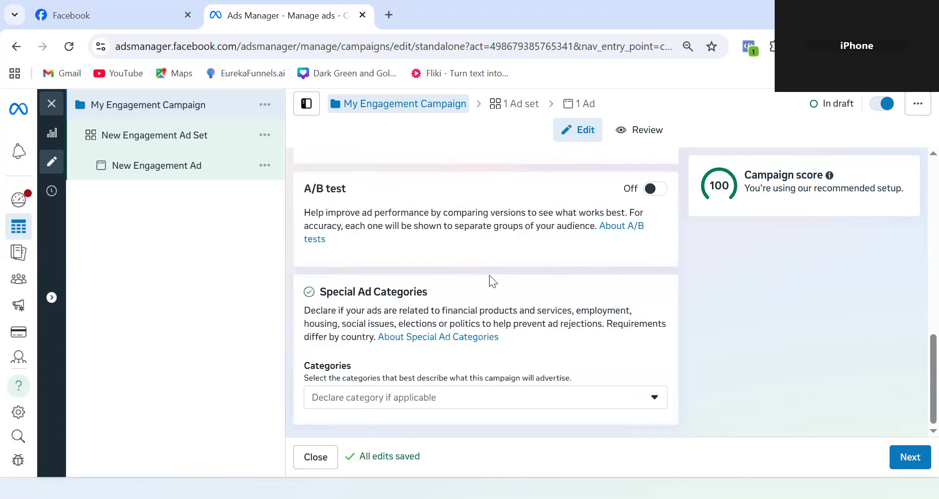
{"action": "left_click", "coordinate": [905, 458]}
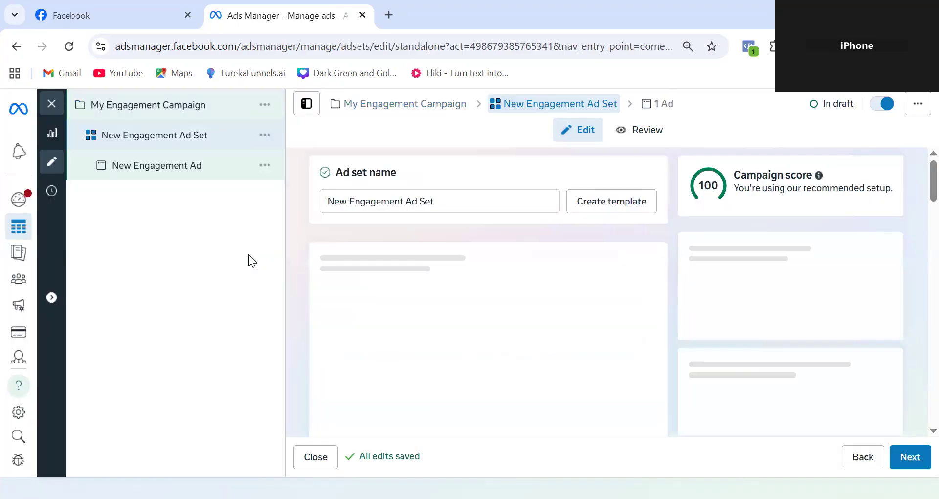
Rename the ad set as "Human Based Audience".
{"action": "left_click_drag", "start_coordinate": [453, 203], "coordinate": [312, 212]}
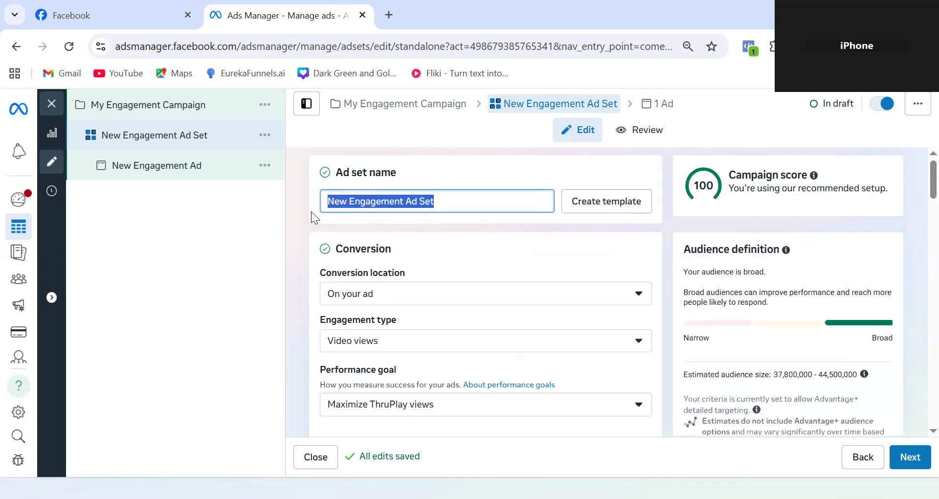
{"action": "type", "text": "Human Bas"}
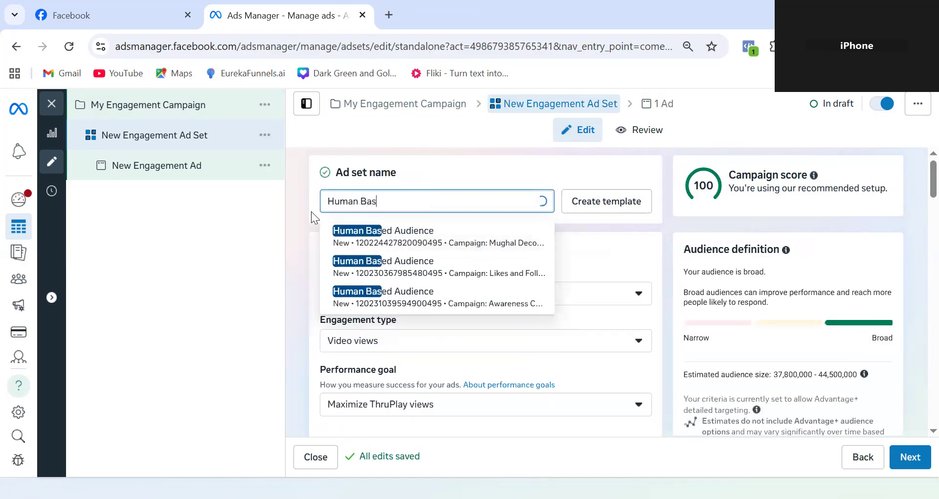
{"action": "type", "text": "ed Audience"}
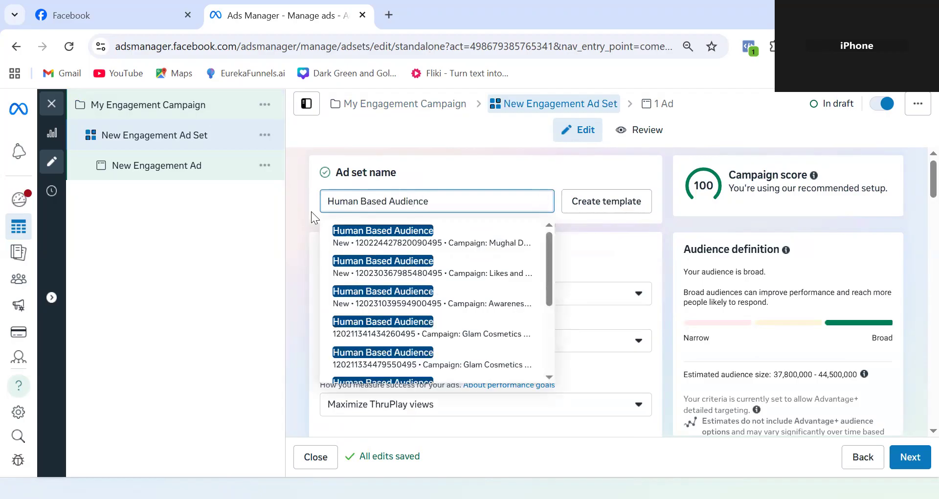
{"action": "left_click", "coordinate": [300, 215]}
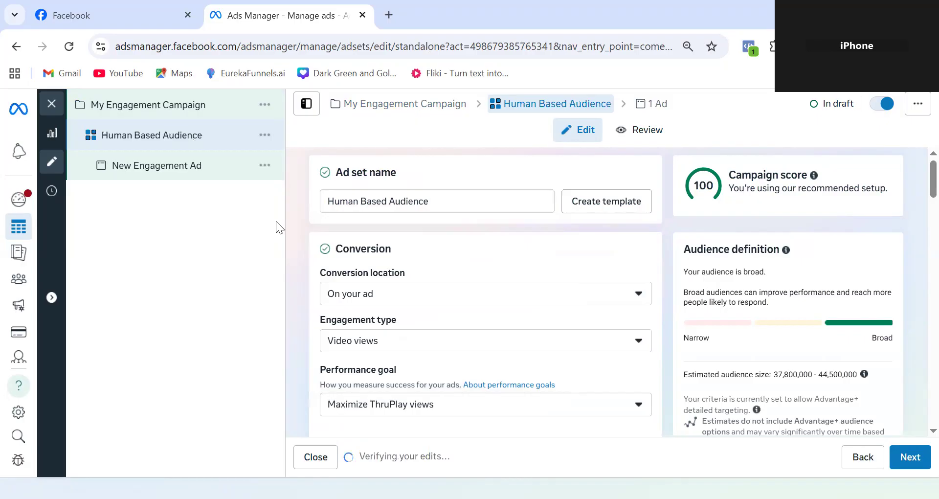
Open the ad set's conversion location options and switch to Facebook to examine a sponsored post in the news feed.
{"action": "scroll", "coordinate": [302, 231], "scroll_direction": "down", "scroll_amount": 2}
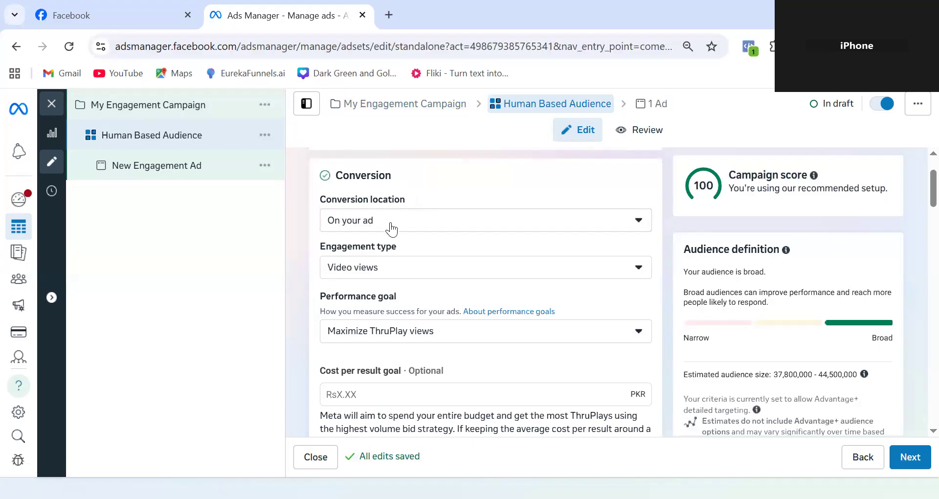
{"action": "left_click", "coordinate": [391, 228]}
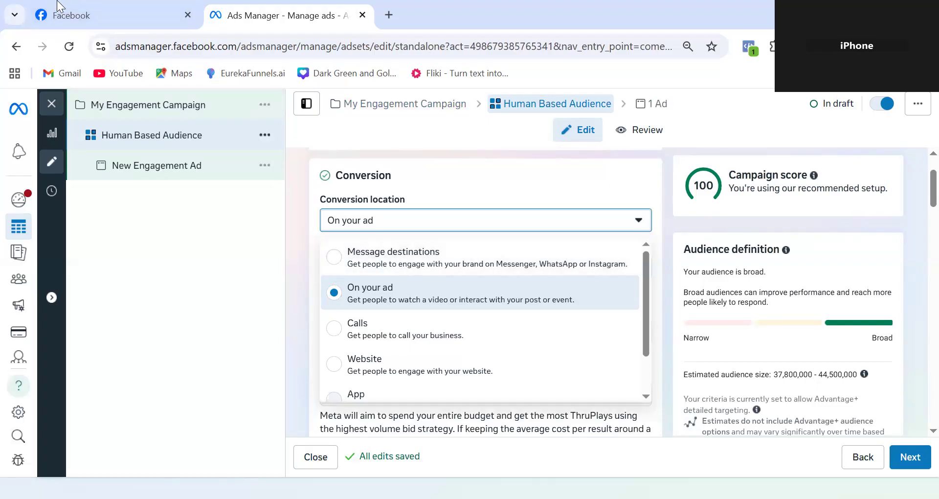
{"action": "left_click", "coordinate": [74, 15]}
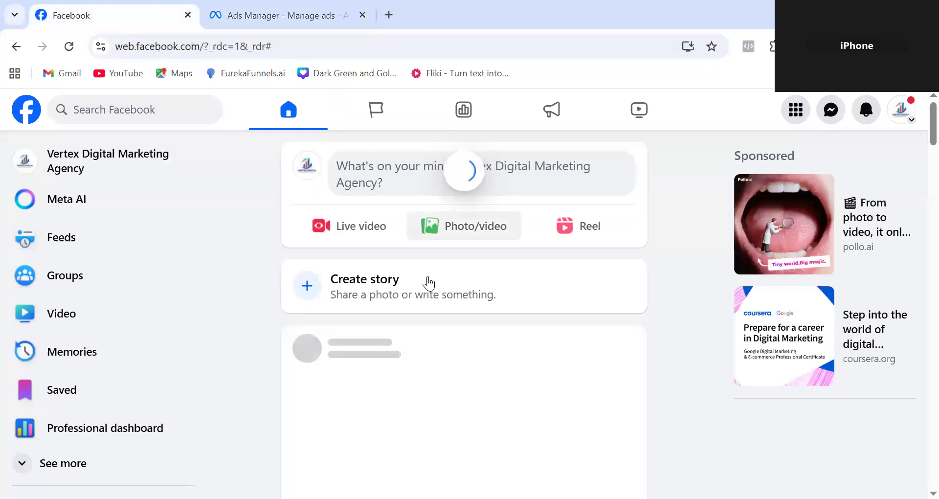
{"action": "scroll", "coordinate": [469, 336], "scroll_direction": "down", "scroll_amount": 10}
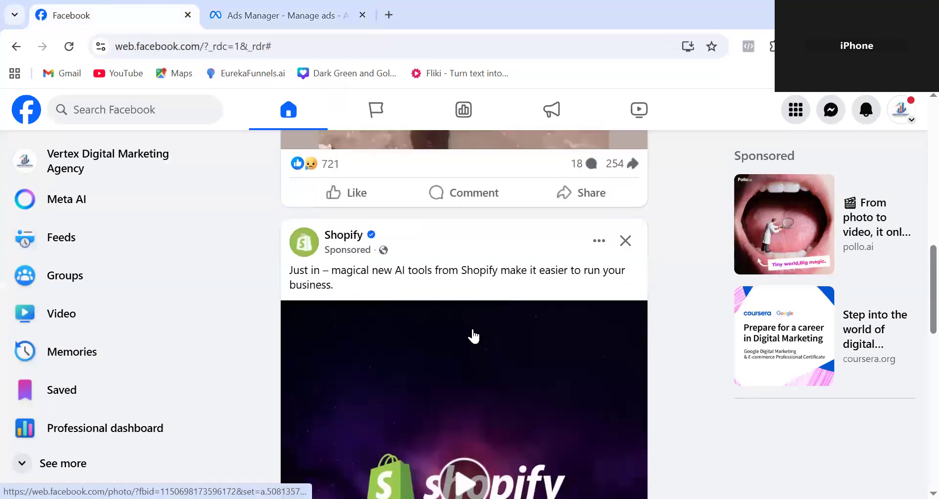
{"action": "scroll", "coordinate": [473, 336], "scroll_direction": "down", "scroll_amount": 5}
{"action": "scroll", "coordinate": [539, 366], "scroll_direction": "down", "scroll_amount": 2}
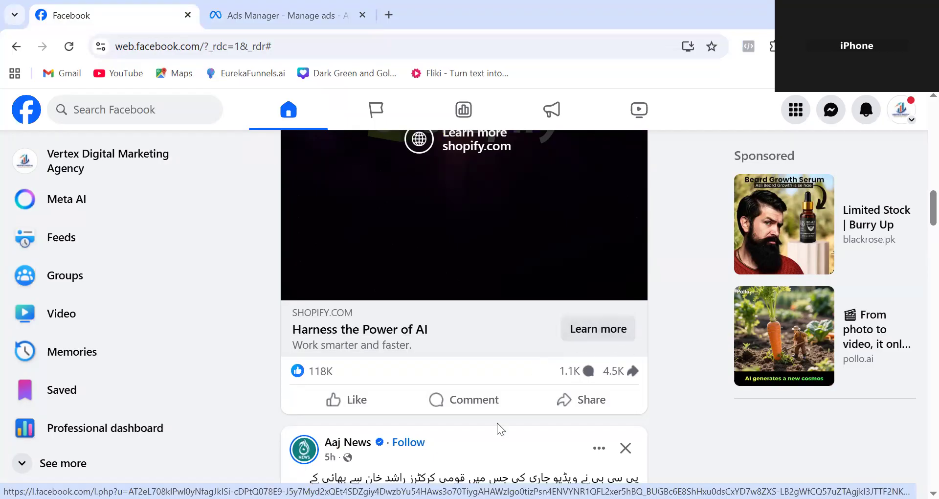
Return to Ads Manager and set the ad set's conversion location to Message destinations.
{"action": "left_click", "coordinate": [269, 15]}
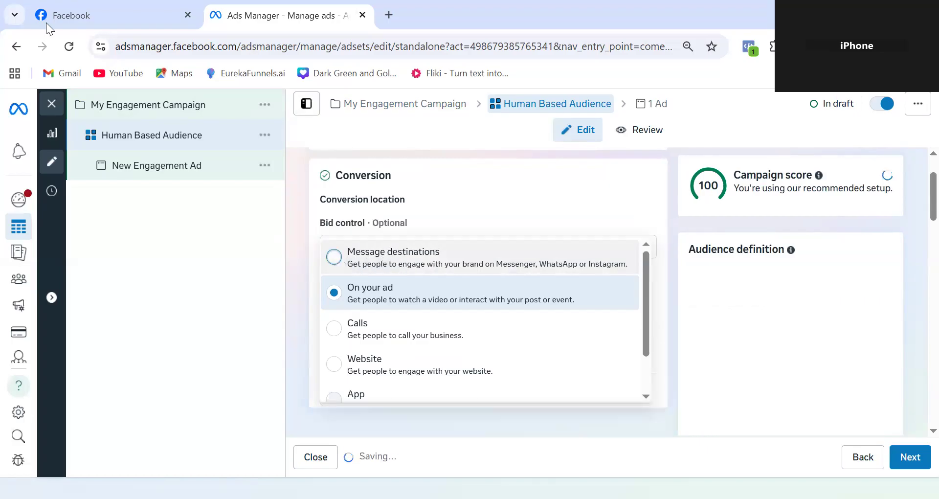
{"action": "left_click", "coordinate": [93, 9]}
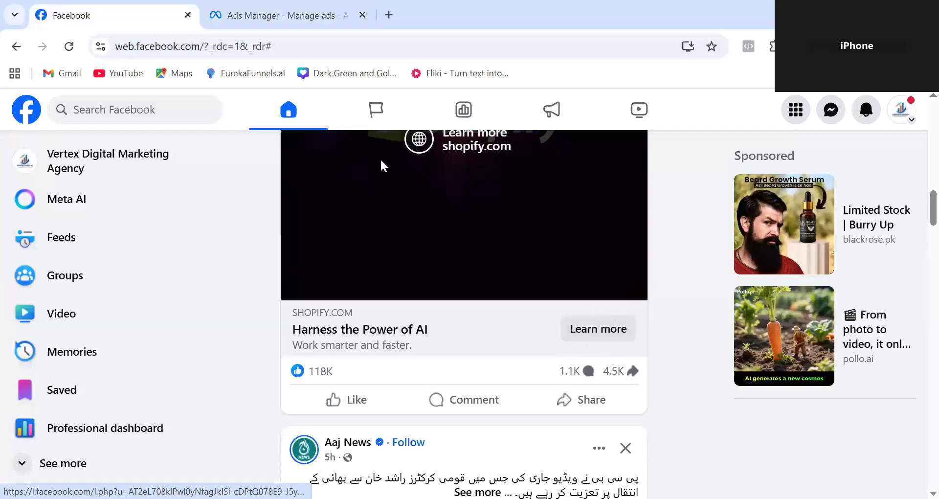
{"action": "key", "text": "ctrl+Tab"}
{"action": "left_click", "coordinate": [369, 260]}
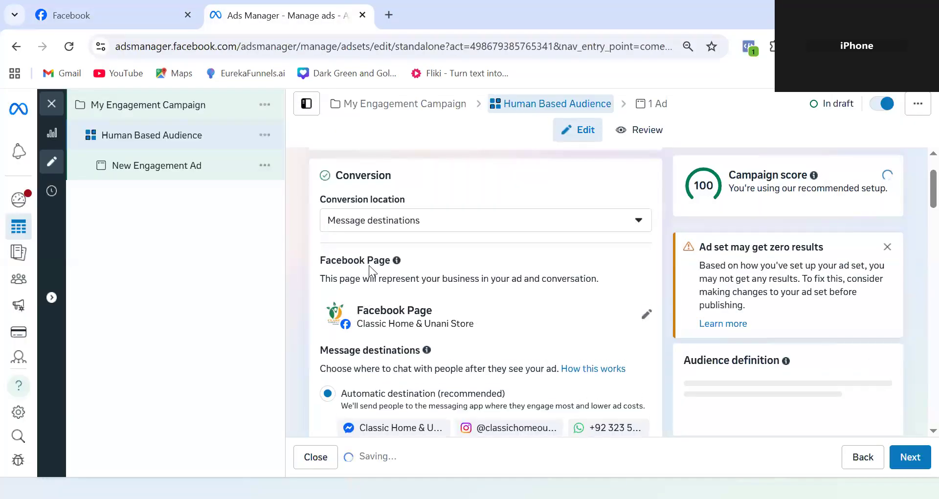
Switch to Facebook and examine further sponsored posts in the news feed for their call-to-action buttons.
{"action": "left_click", "coordinate": [121, 10]}
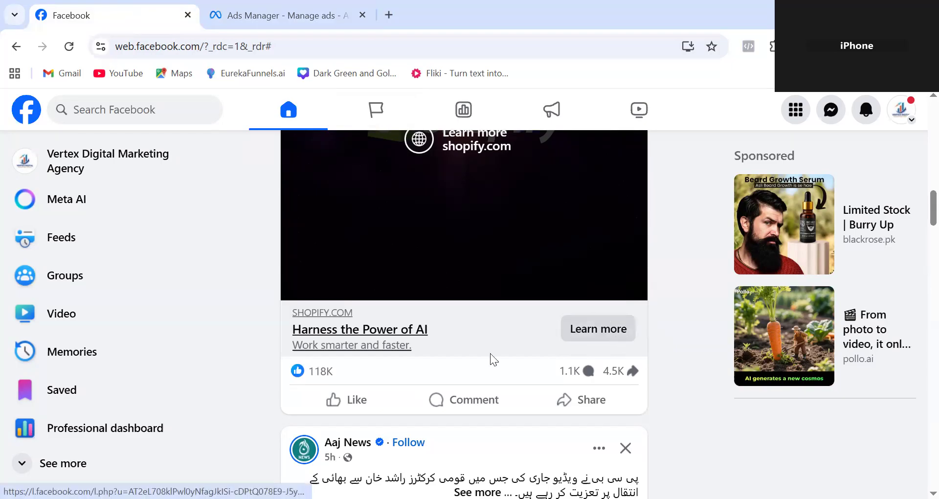
{"action": "scroll", "coordinate": [491, 353], "scroll_direction": "down", "scroll_amount": 15}
{"action": "scroll", "coordinate": [491, 361], "scroll_direction": "down", "scroll_amount": 12}
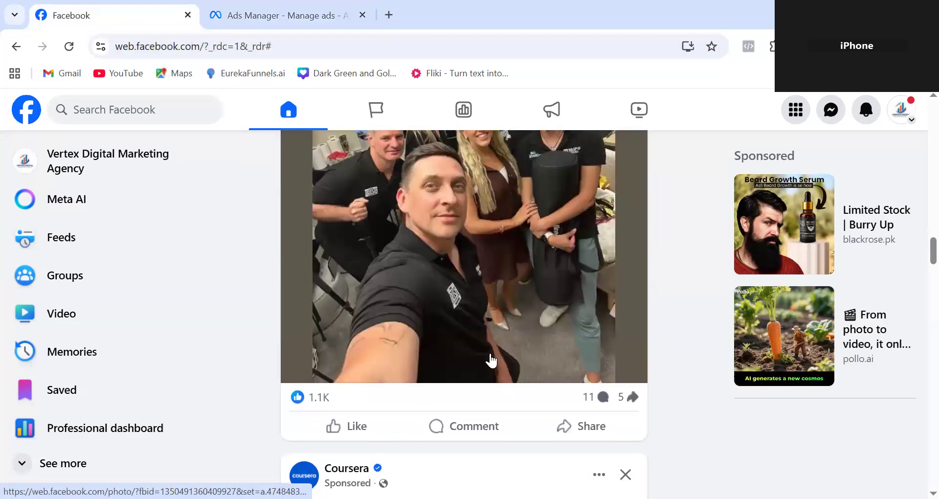
{"action": "scroll", "coordinate": [492, 361], "scroll_direction": "down", "scroll_amount": 13}
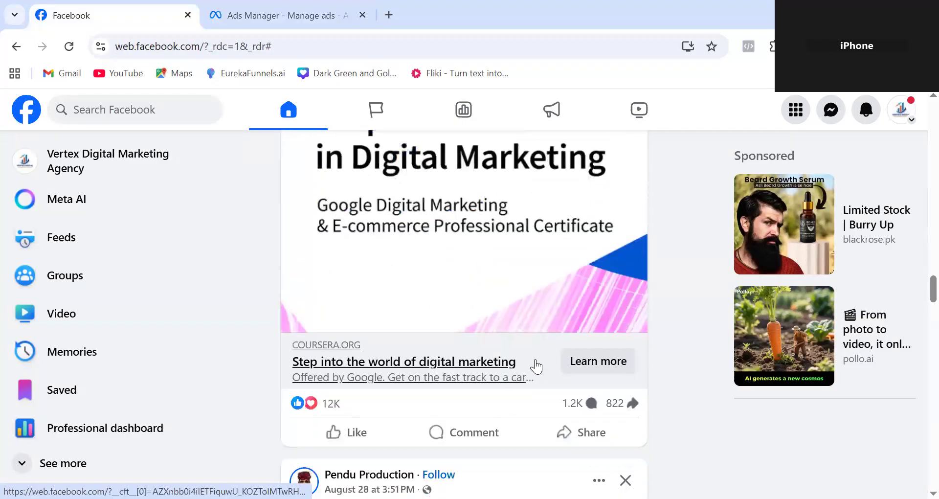
{"action": "scroll", "coordinate": [524, 358], "scroll_direction": "down", "scroll_amount": 14}
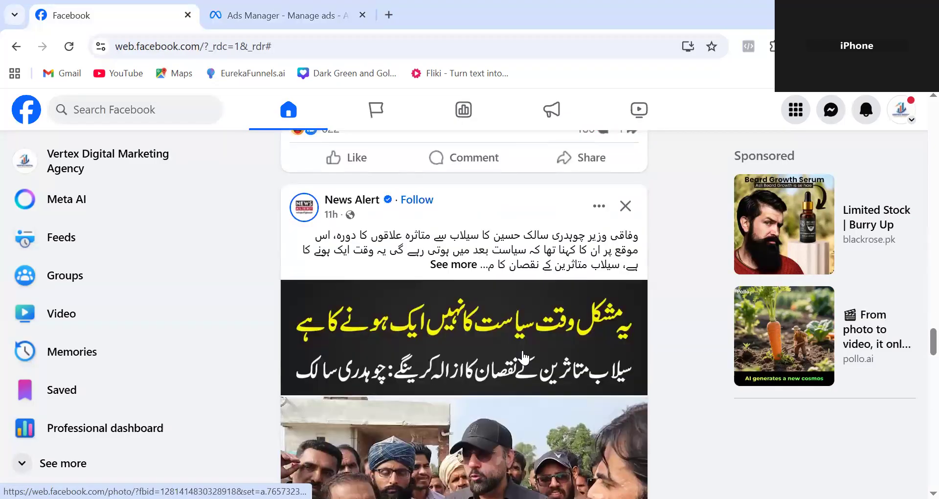
{"action": "scroll", "coordinate": [524, 357], "scroll_direction": "down", "scroll_amount": 15}
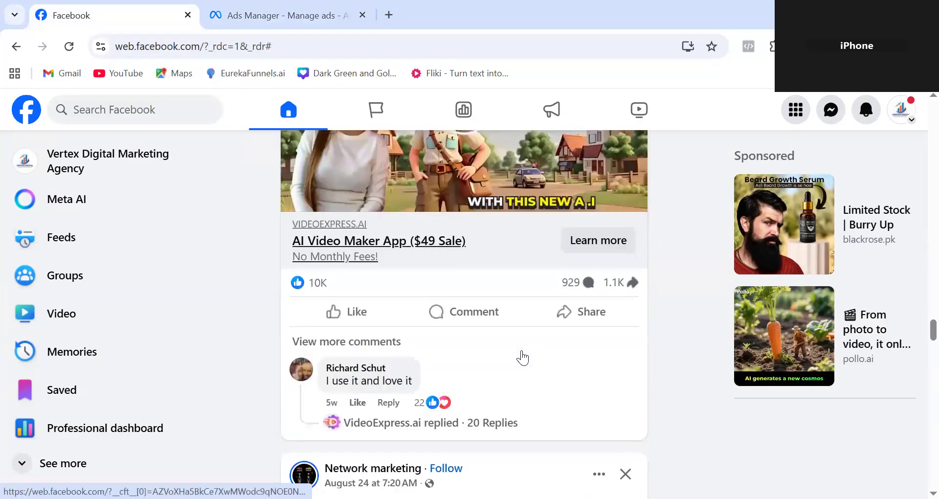
{"action": "scroll", "coordinate": [523, 350], "scroll_direction": "down", "scroll_amount": 12}
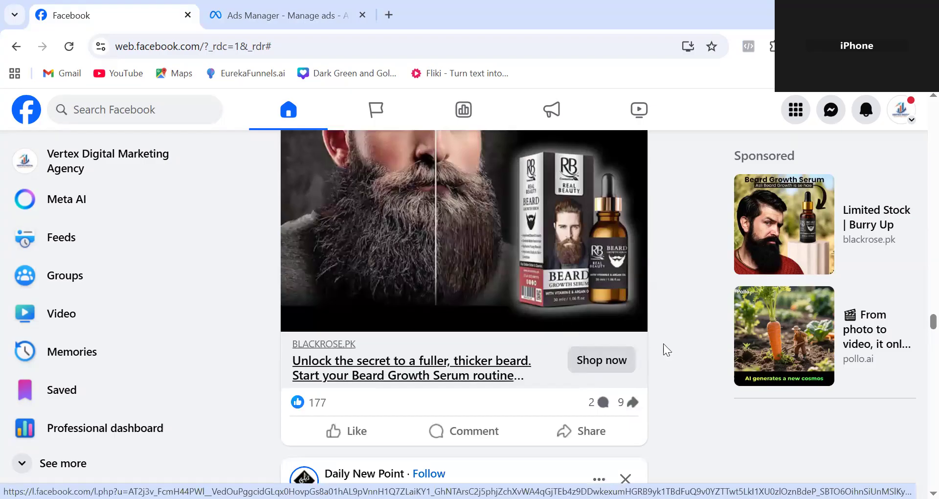
Return to Ads Manager and reselect Message destinations as the ad set's conversion location.
{"action": "left_click", "coordinate": [271, 7]}
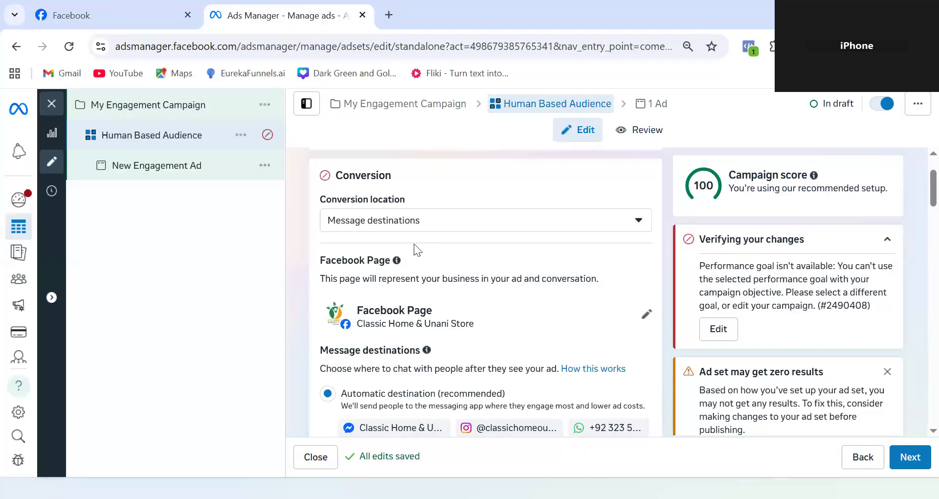
{"action": "left_click", "coordinate": [444, 223]}
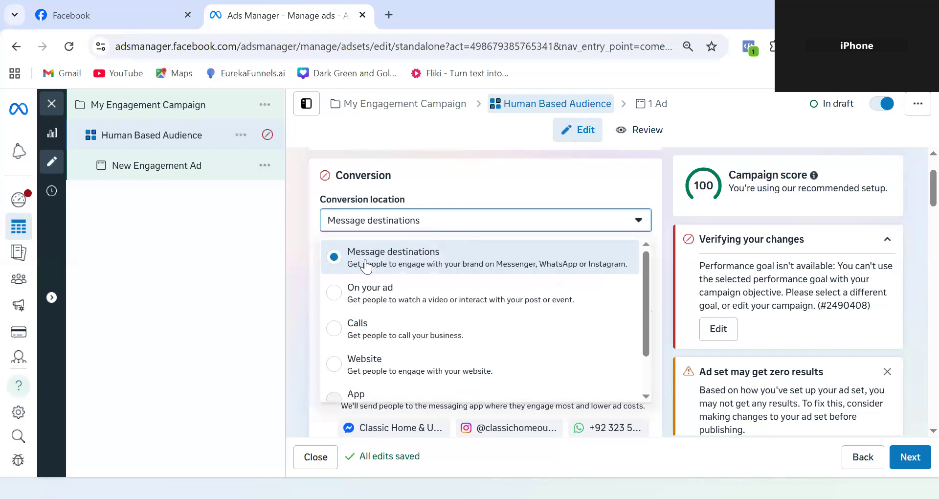
{"action": "left_click", "coordinate": [98, 7]}
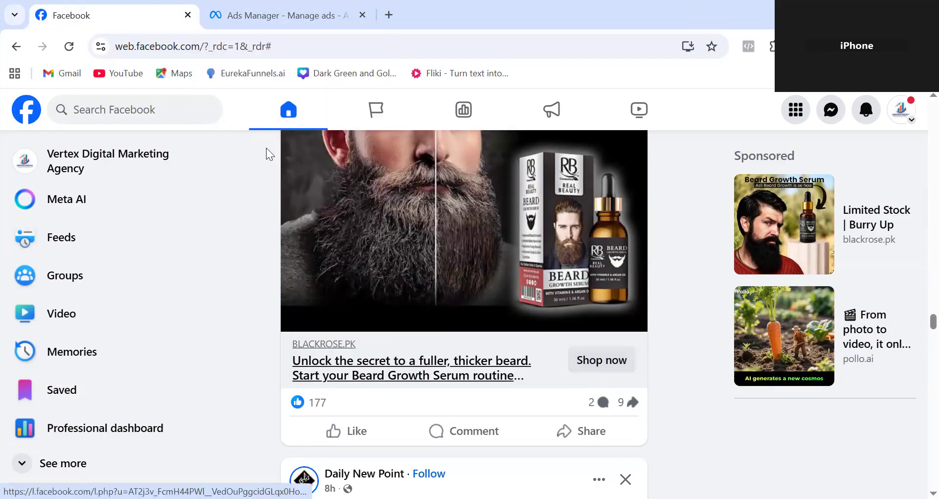
{"action": "left_click", "coordinate": [264, 9]}
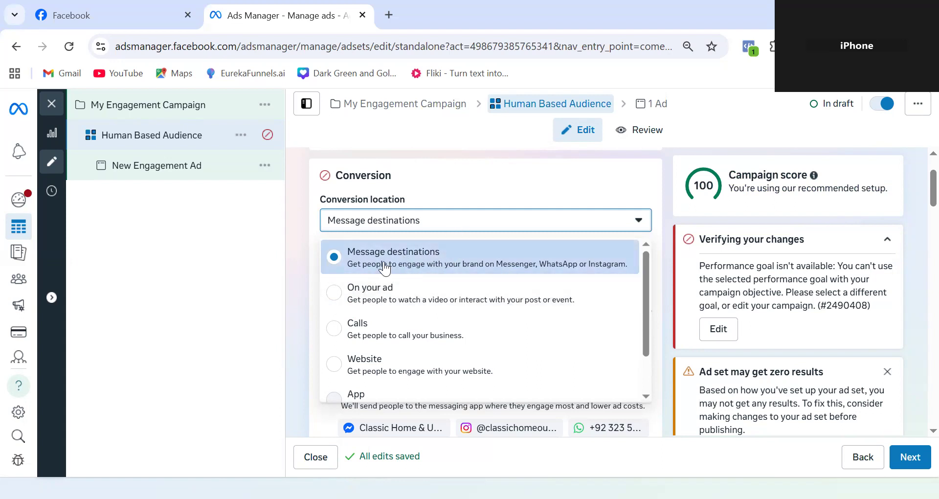
{"action": "left_click", "coordinate": [399, 262]}
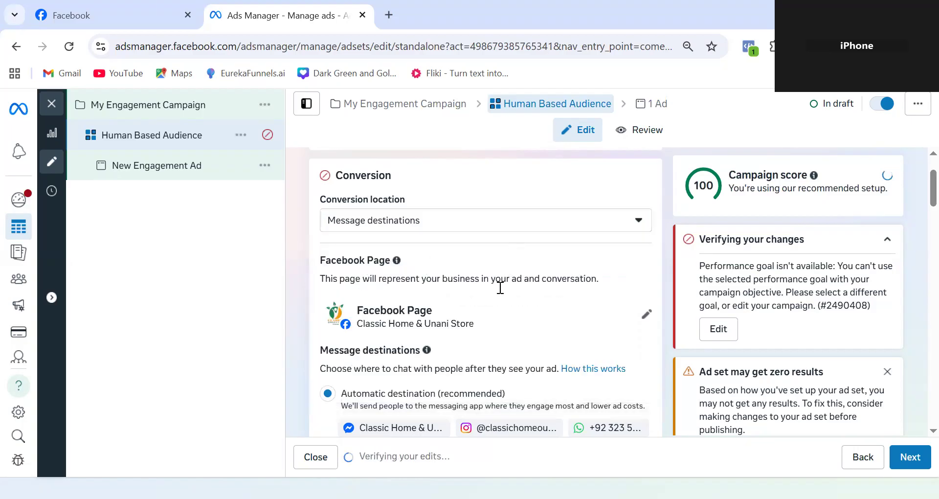
Change the Facebook Page representing the business to Vertex Digital Marketing Agency.
{"action": "left_click", "coordinate": [646, 314]}
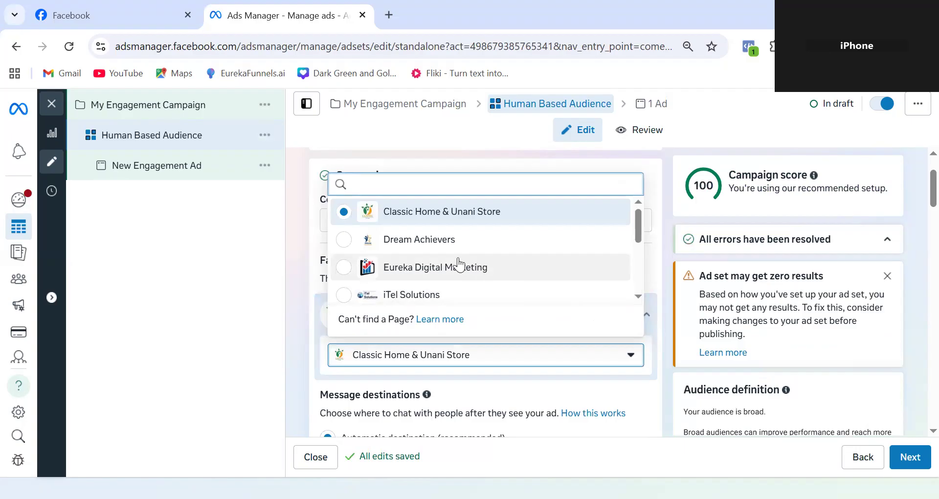
{"action": "scroll", "coordinate": [457, 264], "scroll_direction": "down", "scroll_amount": 2}
{"action": "scroll", "coordinate": [431, 266], "scroll_direction": "down", "scroll_amount": 2}
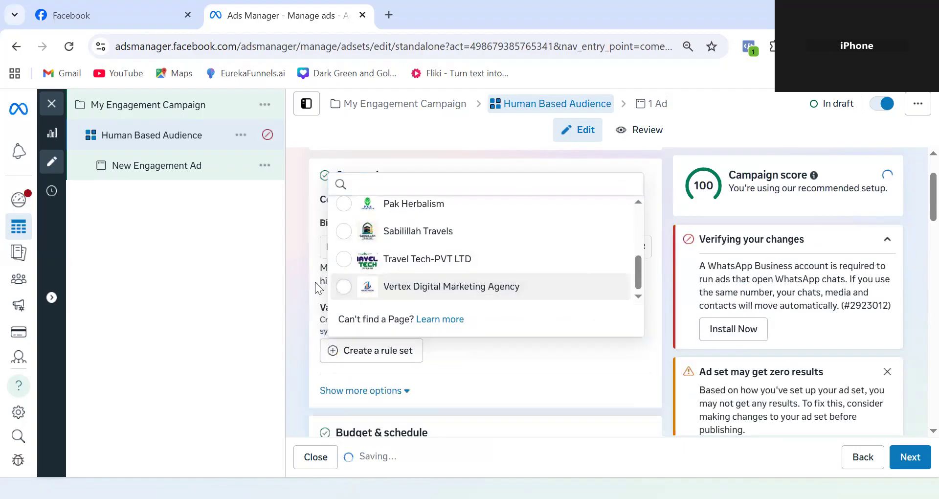
{"action": "left_click", "coordinate": [489, 291]}
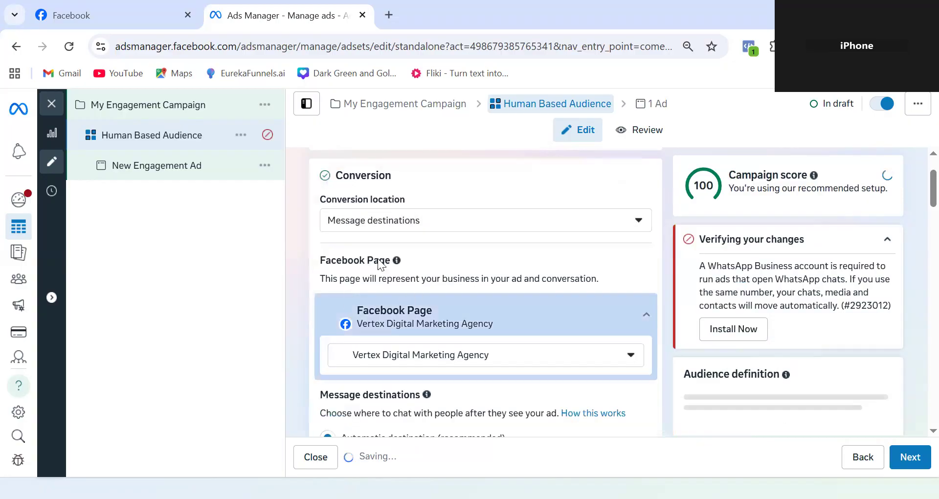
Select Manual destination for the message destinations and review the messaging apps available for the Page.
{"action": "scroll", "coordinate": [445, 315], "scroll_direction": "down", "scroll_amount": 3}
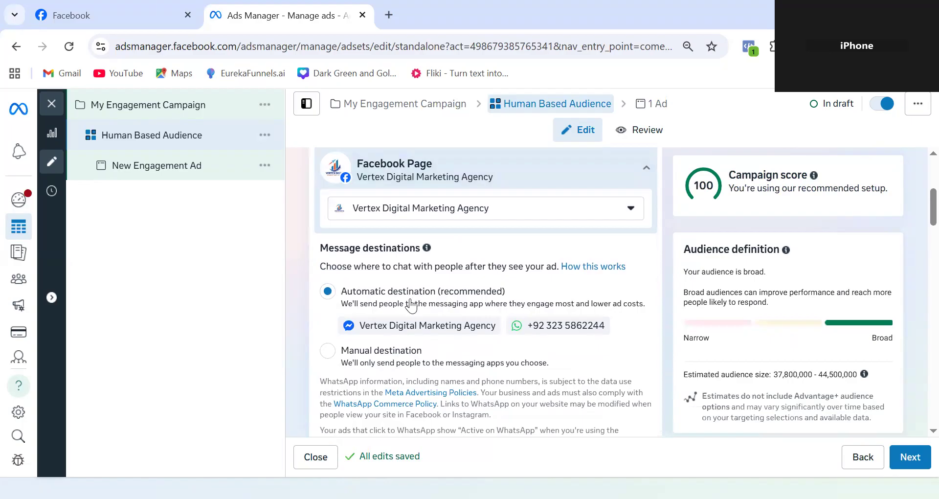
{"action": "scroll", "coordinate": [535, 254], "scroll_direction": "down", "scroll_amount": 2}
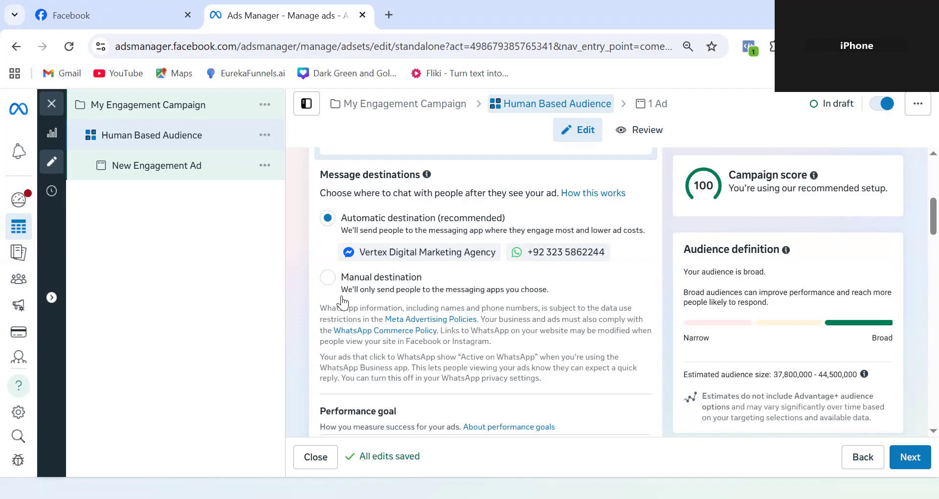
{"action": "left_click", "coordinate": [328, 277]}
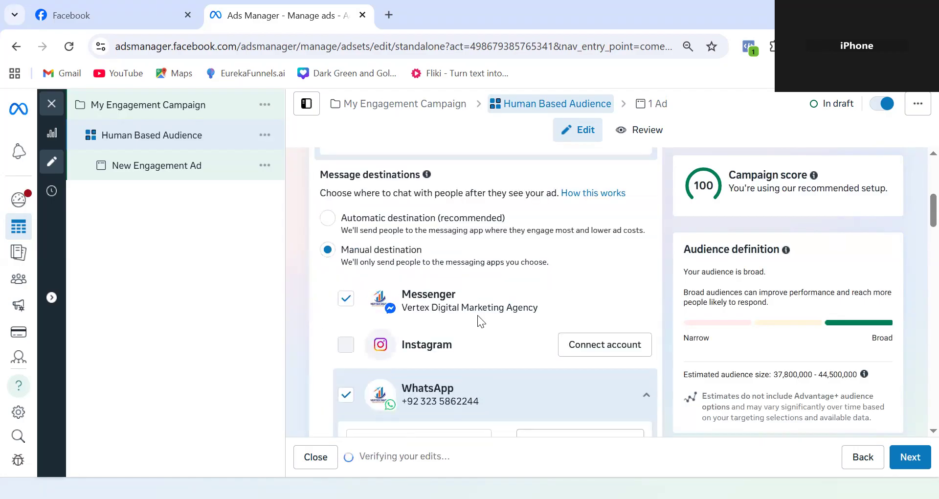
{"action": "scroll", "coordinate": [478, 315], "scroll_direction": "down", "scroll_amount": 2}
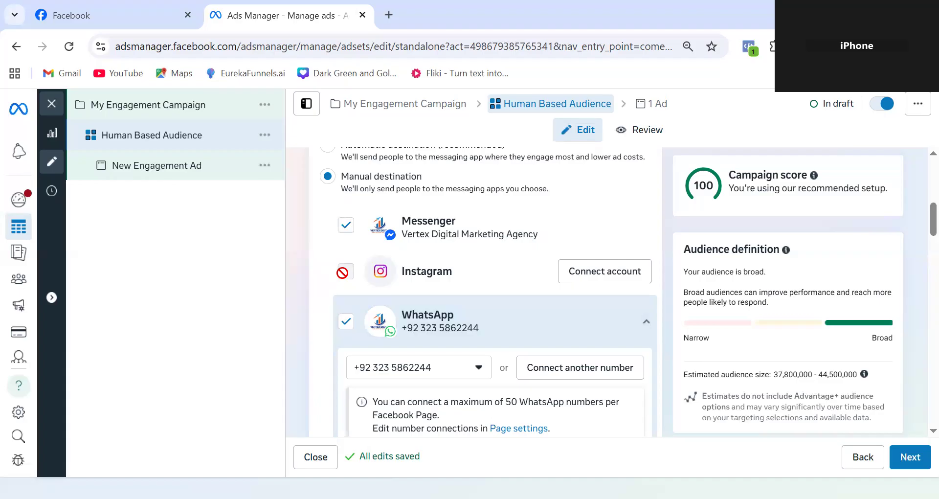
{"action": "mouse_move", "coordinate": [346, 271]}
{"action": "scroll", "coordinate": [448, 306], "scroll_direction": "up", "scroll_amount": 3}
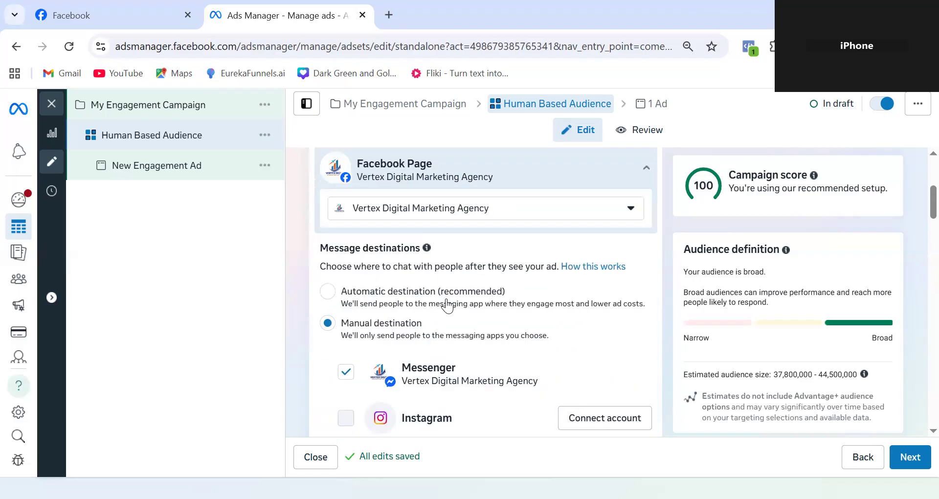
Switch the Facebook Page to Classic Home & Unani Store and select Manual destination for its message destinations.
{"action": "left_click", "coordinate": [476, 211]}
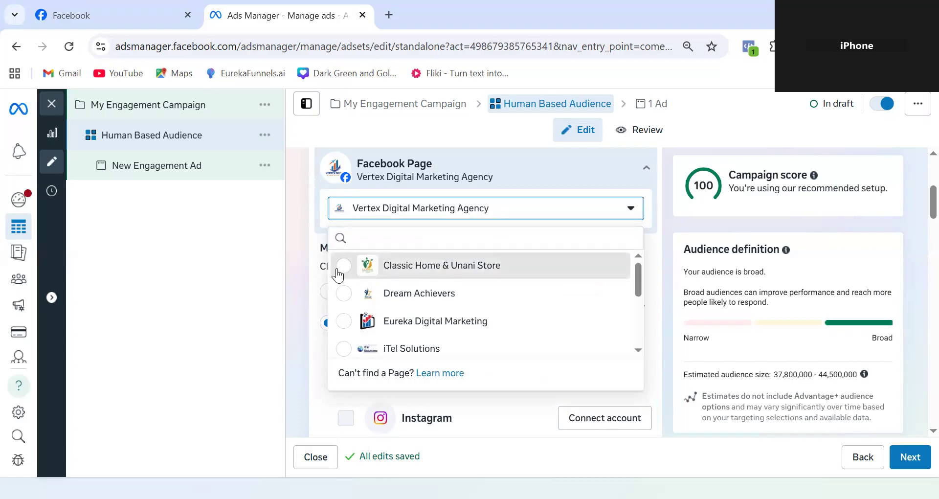
{"action": "left_click", "coordinate": [345, 267]}
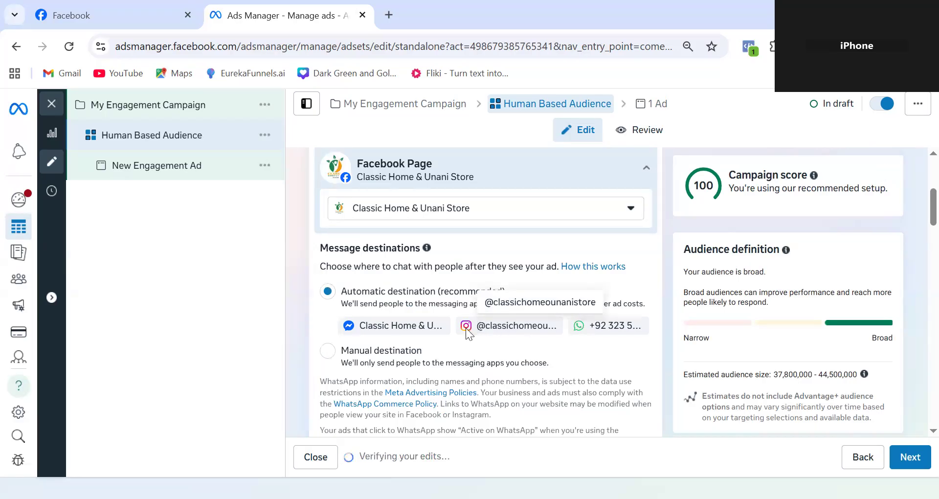
{"action": "left_click", "coordinate": [329, 351]}
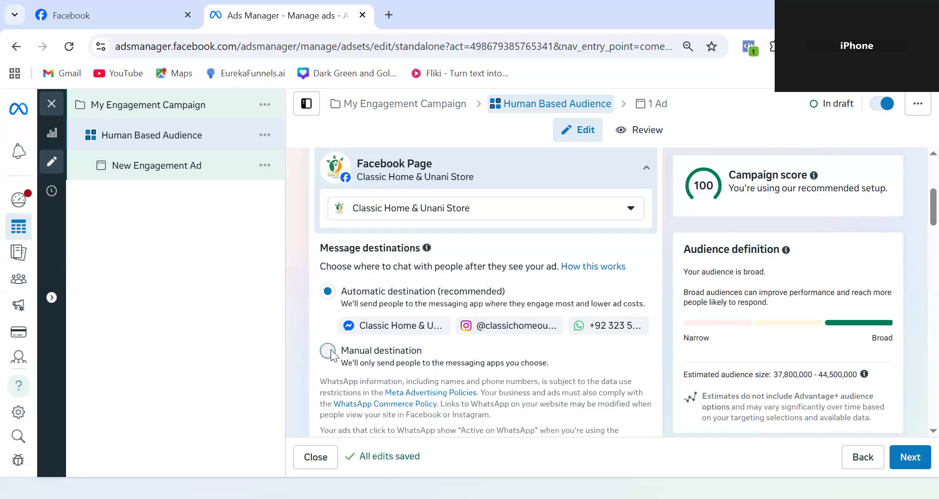
{"action": "scroll", "coordinate": [523, 342], "scroll_direction": "down", "scroll_amount": 3}
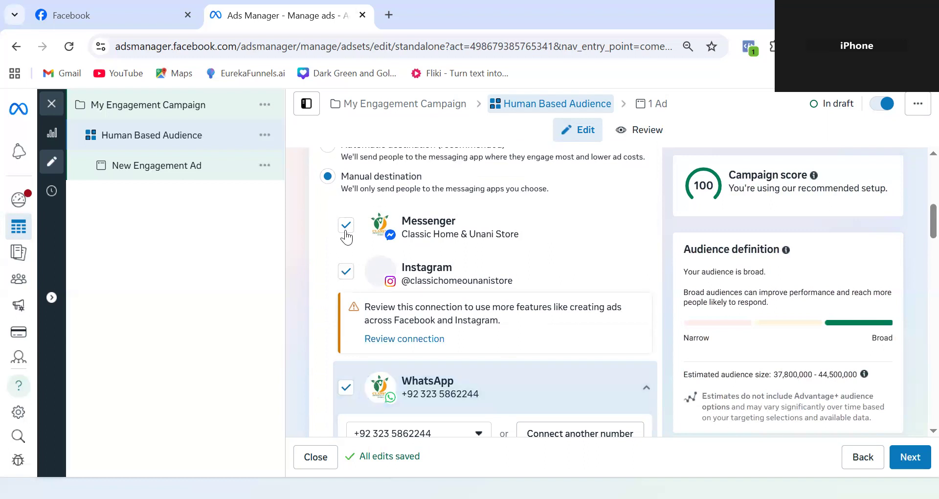
Try toggling the Messenger and Instagram message destinations off and on for the Classic Home & Unani Store Page.
{"action": "left_click", "coordinate": [346, 225]}
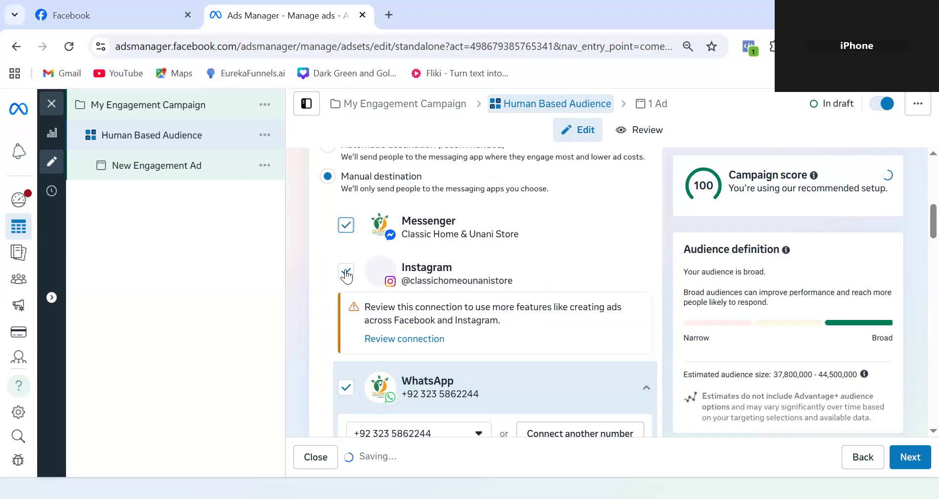
{"action": "left_click", "coordinate": [346, 271]}
{"action": "left_click", "coordinate": [346, 272]}
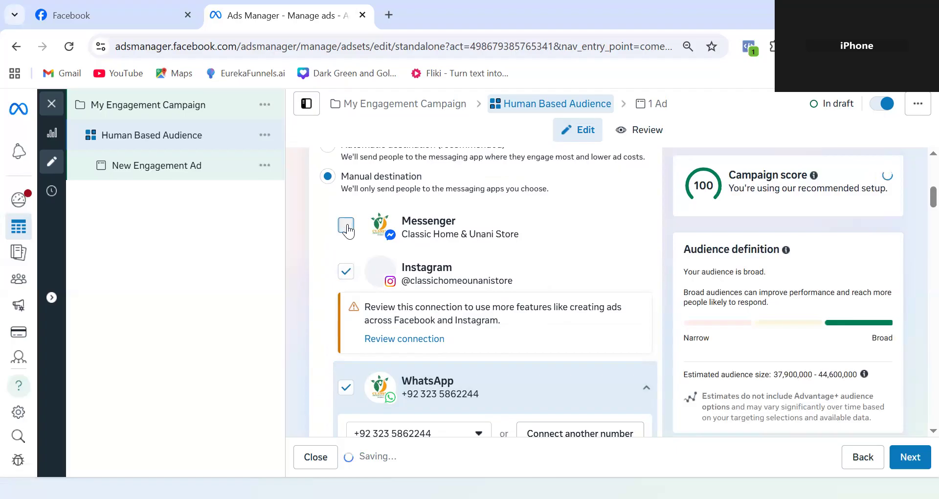
{"action": "left_click", "coordinate": [346, 225]}
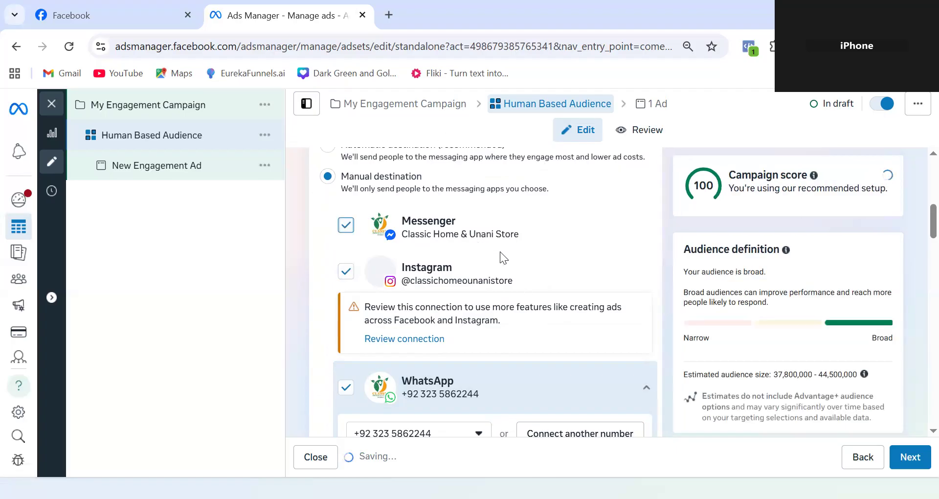
Change the Facebook Page back to Vertex Digital Marketing Agency and select Manual destination for its messages.
{"action": "scroll", "coordinate": [523, 294], "scroll_direction": "up", "scroll_amount": 3}
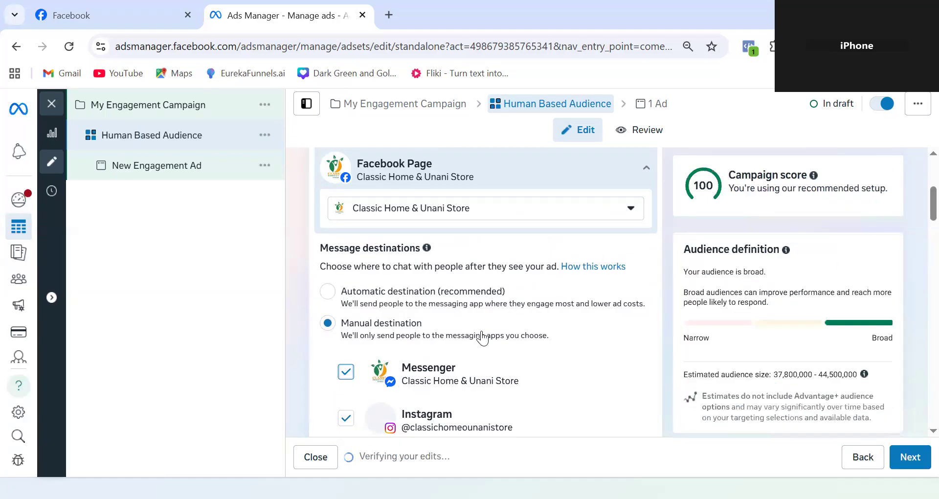
{"action": "scroll", "coordinate": [483, 341], "scroll_direction": "up", "scroll_amount": 2}
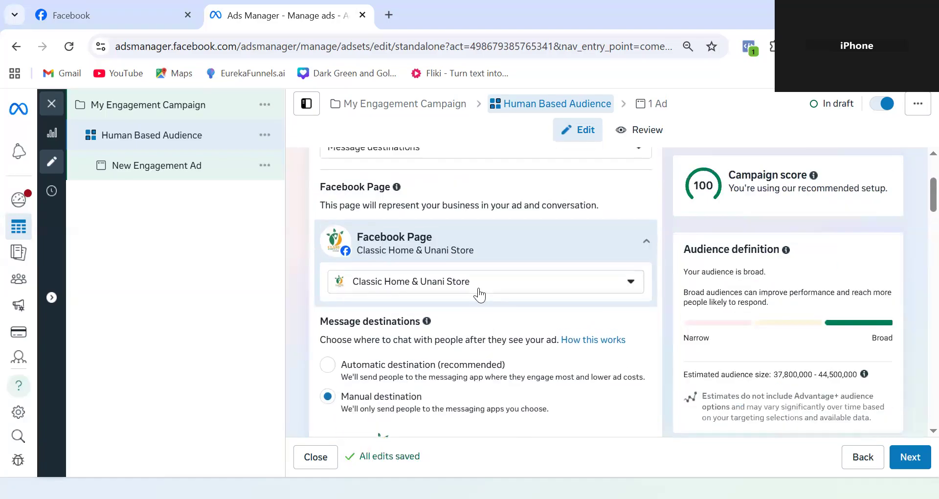
{"action": "left_click", "coordinate": [477, 286]}
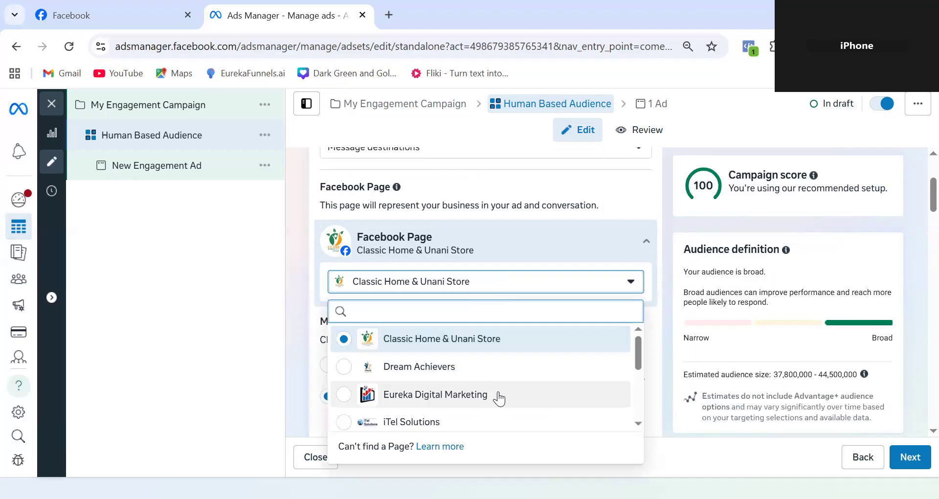
{"action": "scroll", "coordinate": [499, 399], "scroll_direction": "down", "scroll_amount": 2}
{"action": "scroll", "coordinate": [499, 398], "scroll_direction": "down", "scroll_amount": 2}
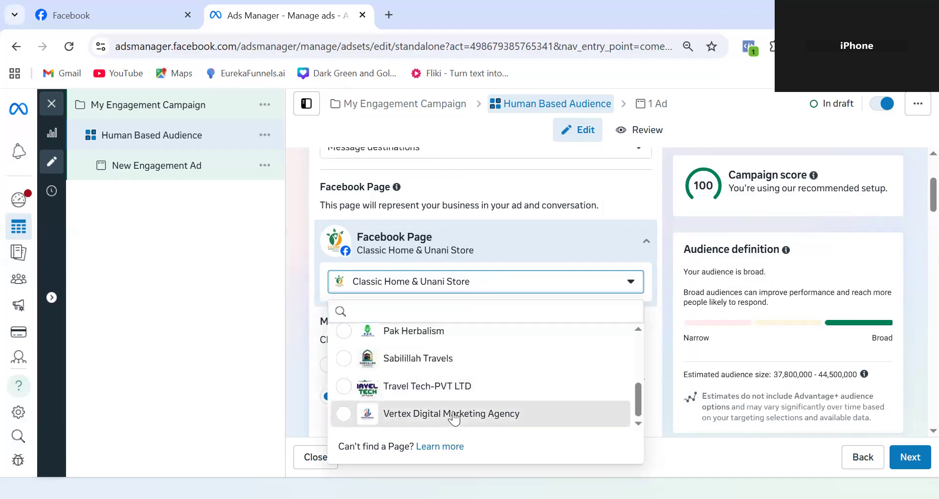
{"action": "left_click", "coordinate": [455, 418]}
{"action": "scroll", "coordinate": [478, 371], "scroll_direction": "down", "scroll_amount": 3}
{"action": "left_click", "coordinate": [328, 277]}
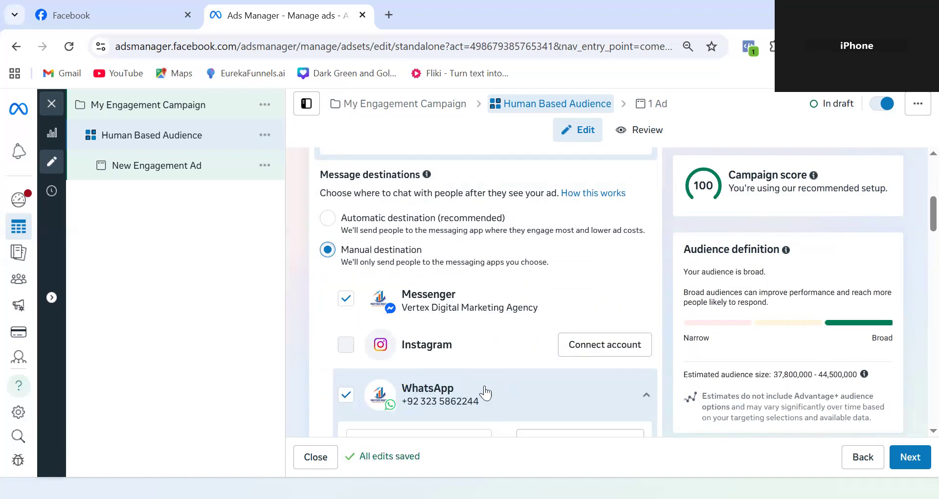
Review the connected WhatsApp number and the form for connecting another WhatsApp Business number, and close the form without adding one.
{"action": "scroll", "coordinate": [471, 335], "scroll_direction": "down", "scroll_amount": 2}
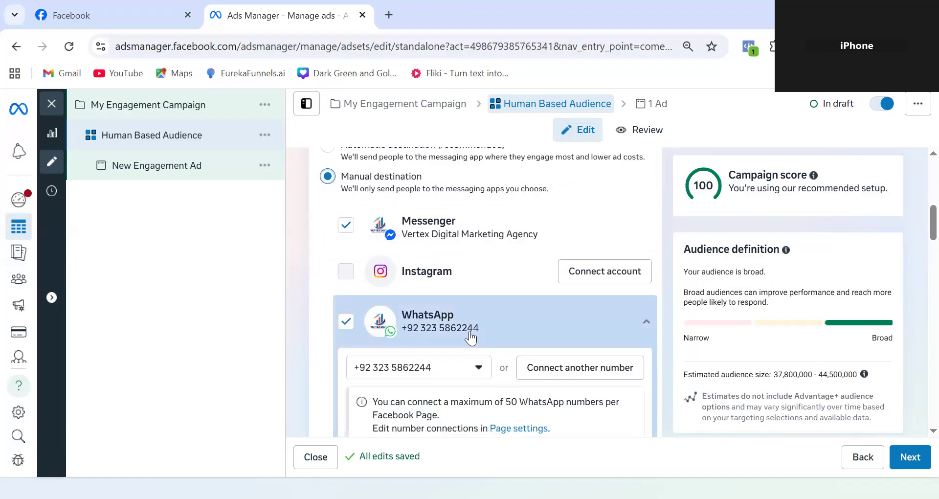
{"action": "scroll", "coordinate": [457, 366], "scroll_direction": "down", "scroll_amount": 2}
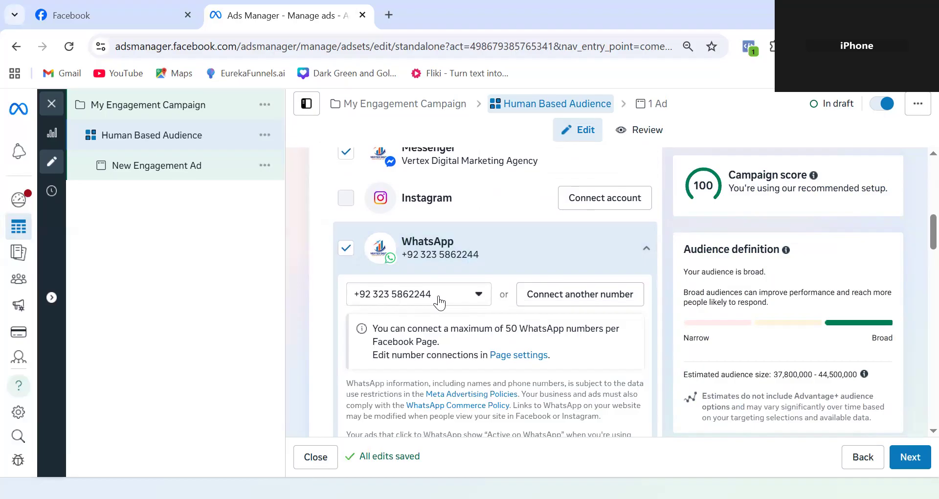
{"action": "left_click", "coordinate": [440, 302]}
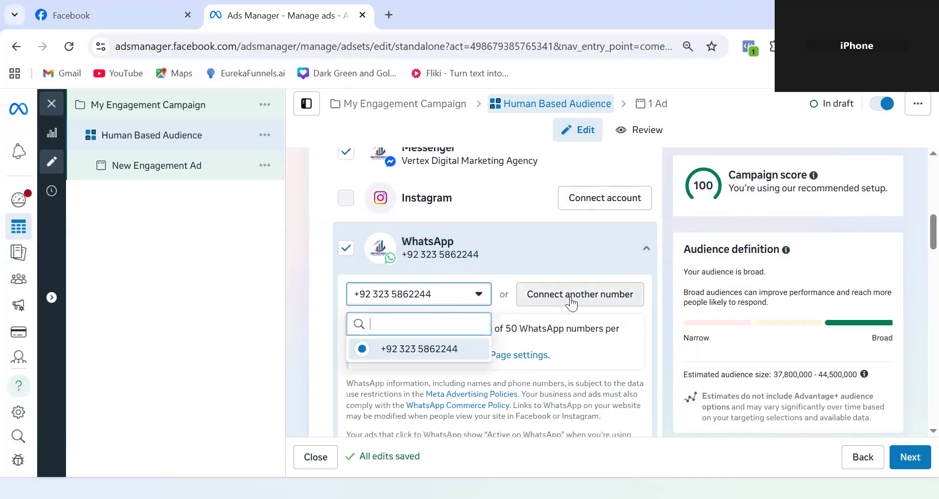
{"action": "left_click", "coordinate": [457, 351]}
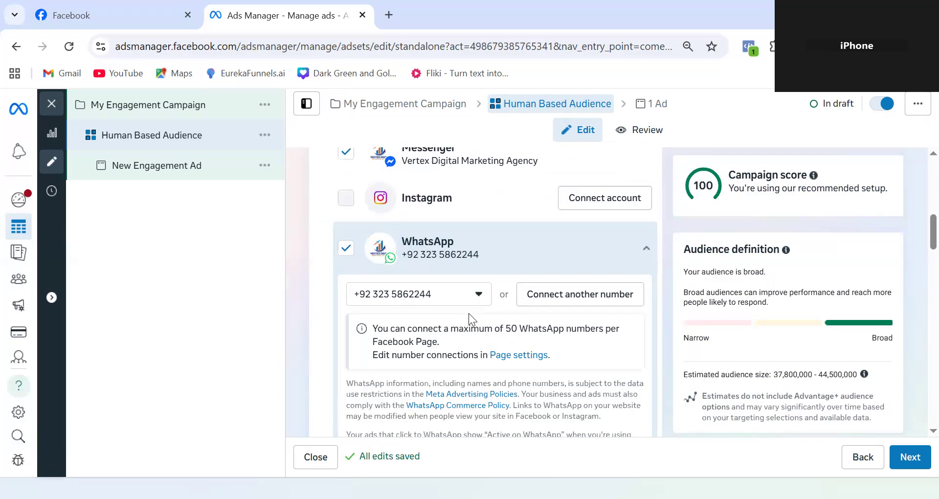
{"action": "left_click", "coordinate": [550, 297]}
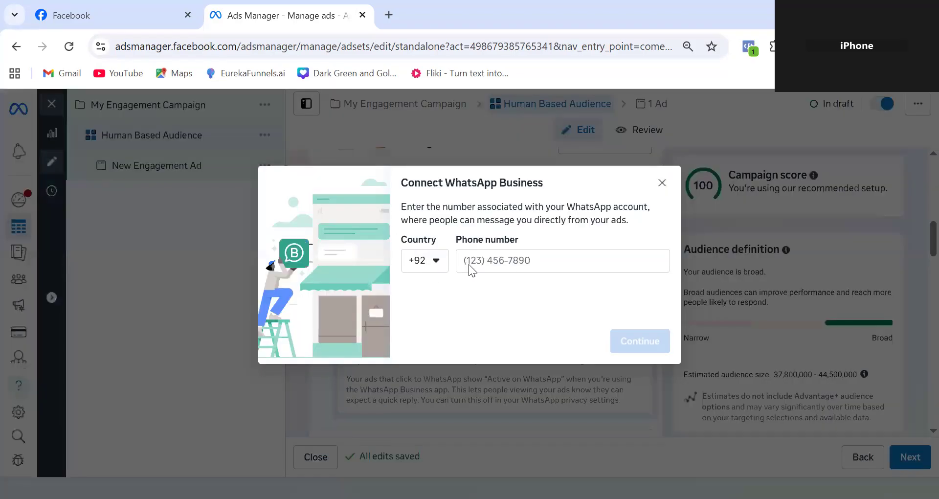
{"action": "left_click", "coordinate": [522, 260]}
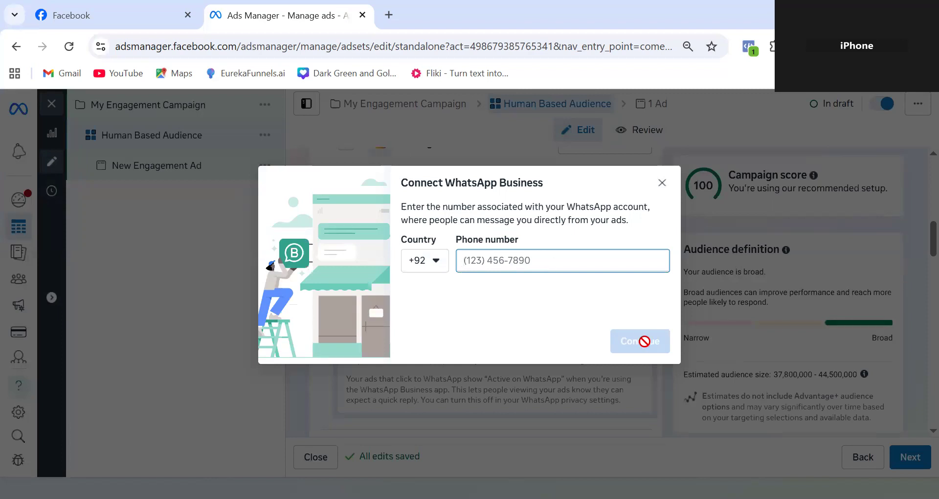
{"action": "left_click", "coordinate": [668, 187]}
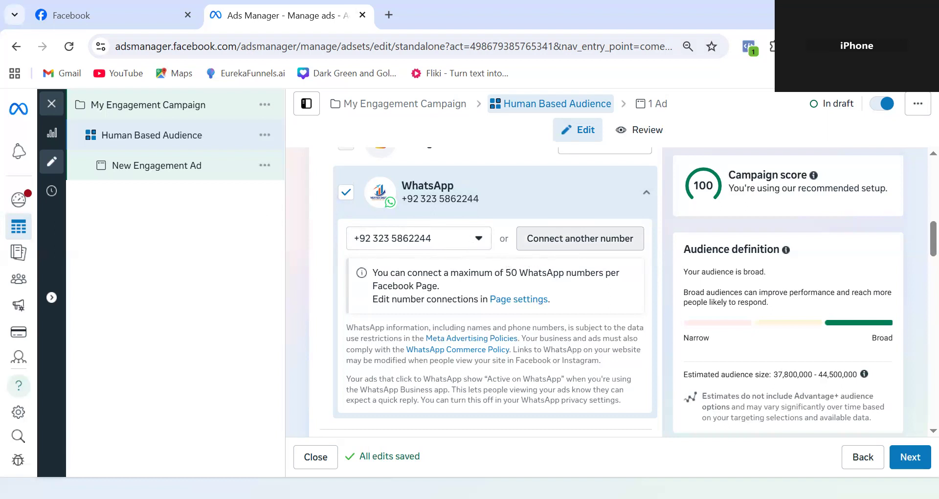
Open the ad set's performance goal options for review.
{"action": "scroll", "coordinate": [390, 301], "scroll_direction": "down", "scroll_amount": 2}
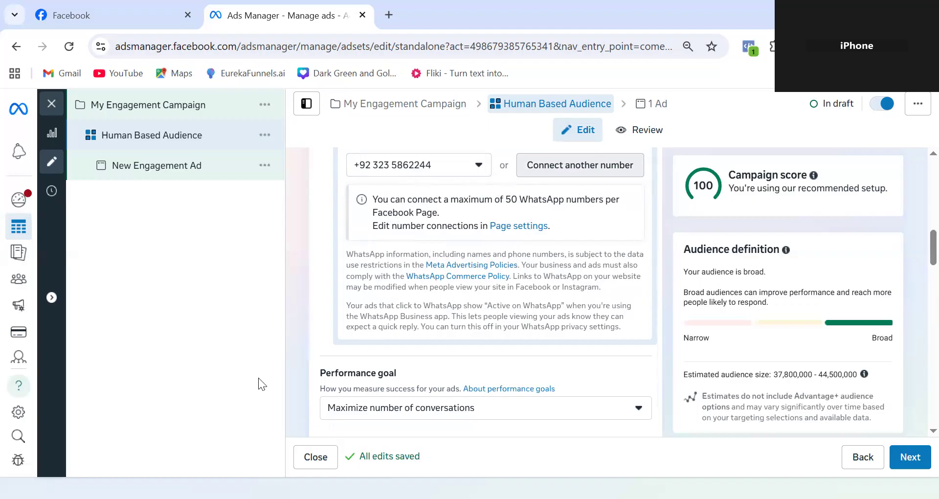
{"action": "scroll", "coordinate": [361, 325], "scroll_direction": "down", "scroll_amount": 4}
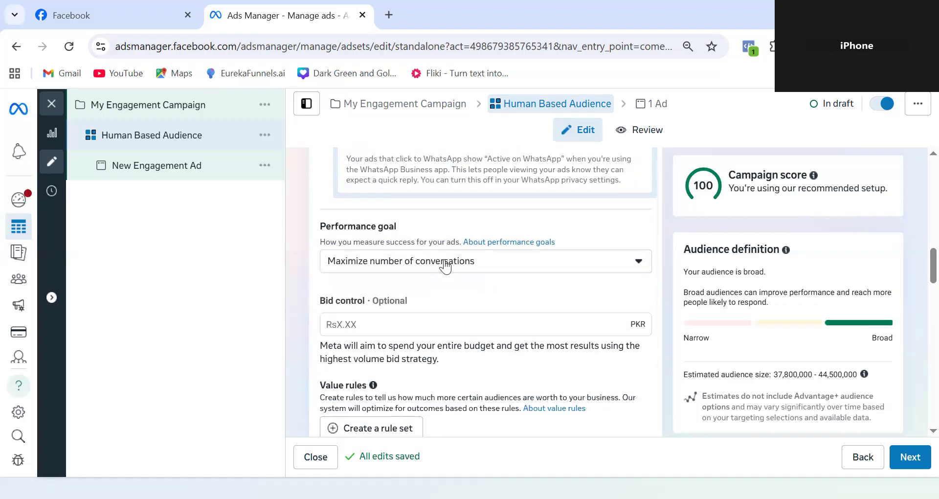
{"action": "left_click", "coordinate": [445, 266]}
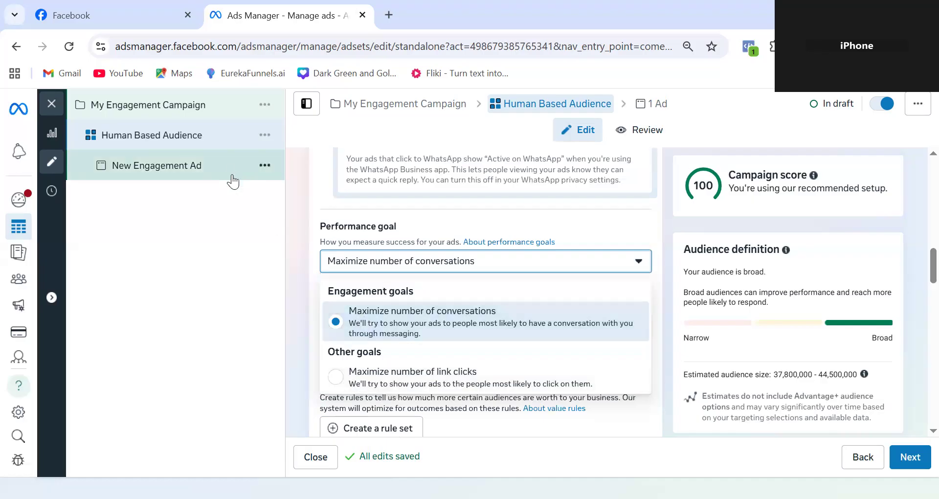
Switch to Facebook and browse the feed for a sponsored ad with a call-to-action link.
{"action": "left_click", "coordinate": [147, 7]}
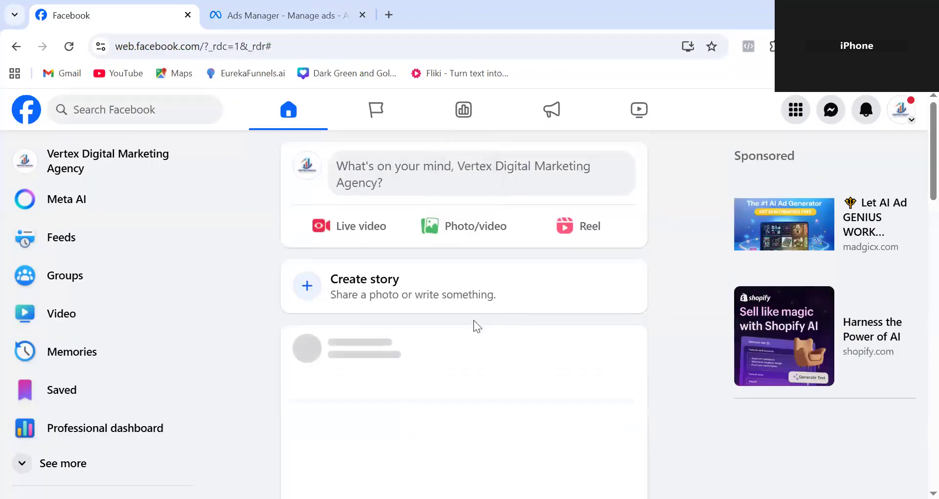
{"action": "scroll", "coordinate": [473, 320], "scroll_direction": "down", "scroll_amount": 4}
{"action": "scroll", "coordinate": [475, 327], "scroll_direction": "down", "scroll_amount": 20}
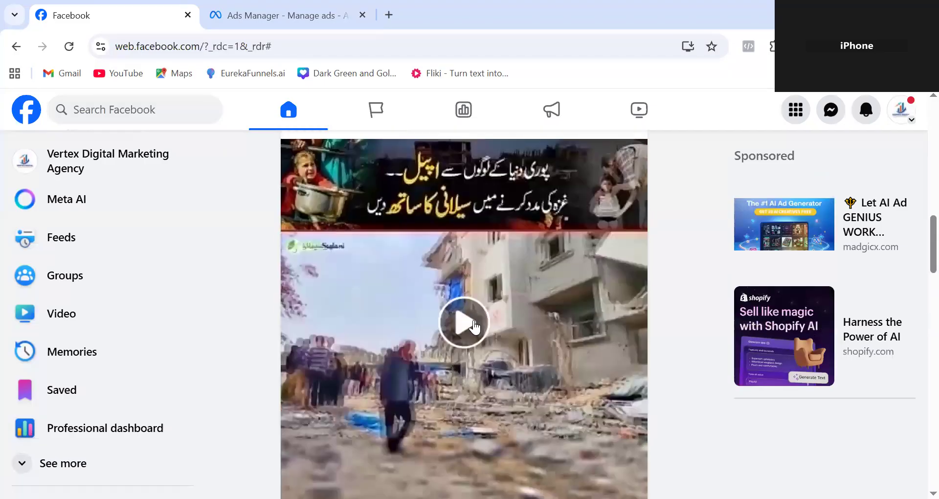
{"action": "scroll", "coordinate": [475, 327], "scroll_direction": "down", "scroll_amount": 20}
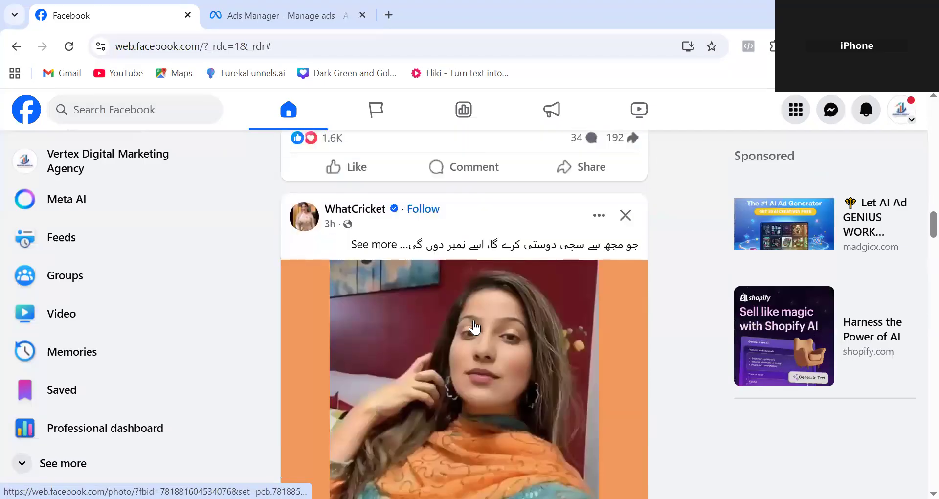
{"action": "scroll", "coordinate": [472, 325], "scroll_direction": "down", "scroll_amount": 6}
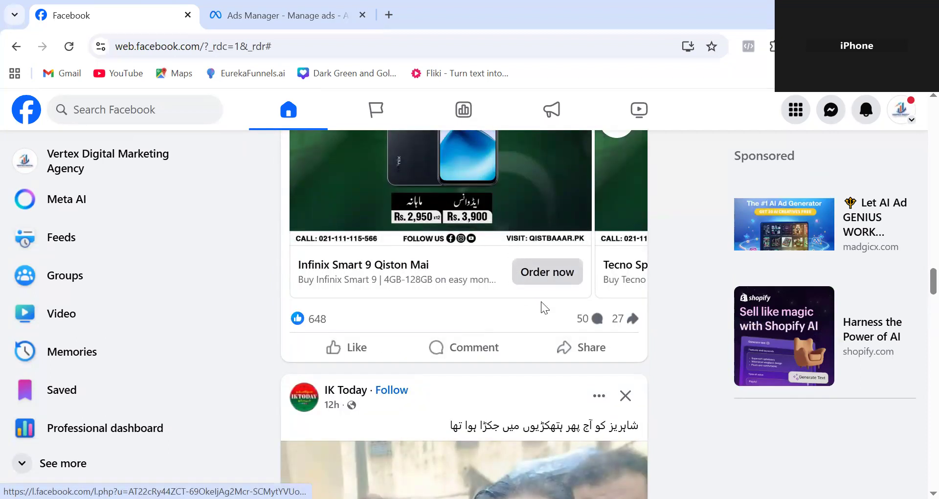
Open the Infinix Smart 9 ad's Order now link and look through the advertiser's QistBazaar shop page.
{"action": "left_click", "coordinate": [542, 283]}
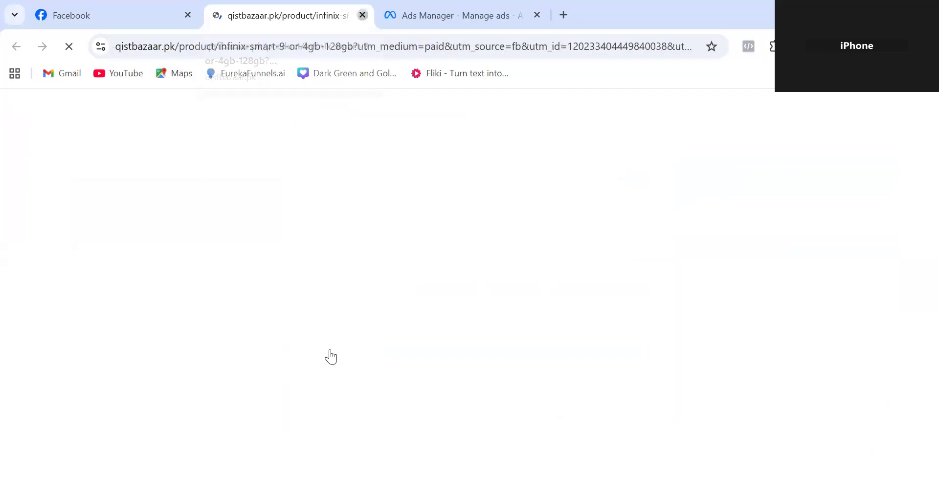
{"action": "left_click", "coordinate": [362, 15]}
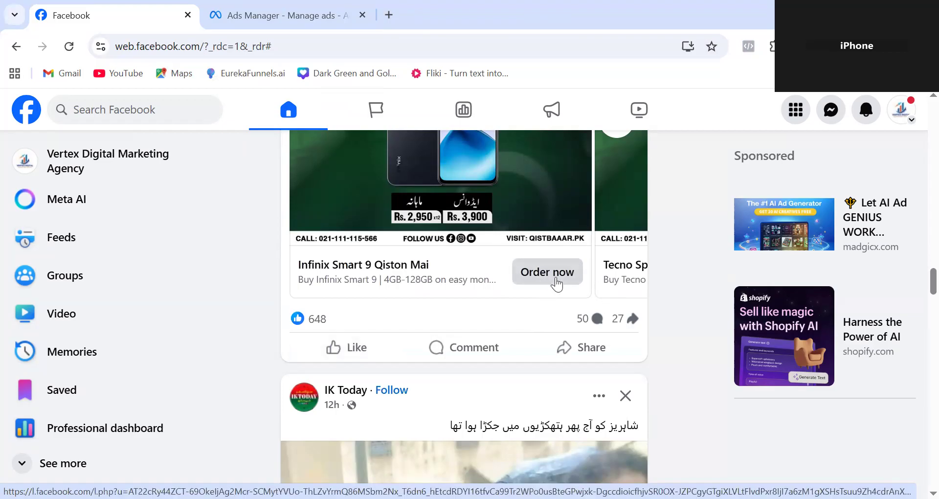
{"action": "left_click", "coordinate": [532, 278]}
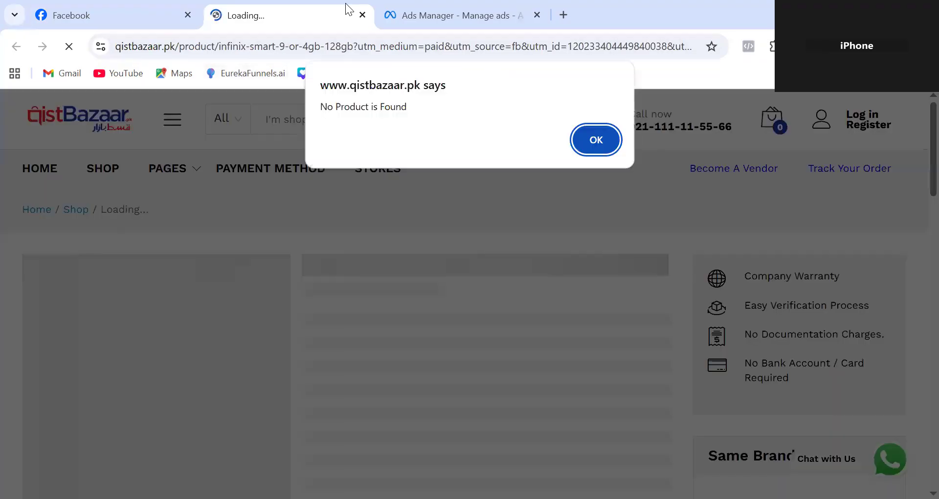
{"action": "left_click", "coordinate": [362, 15]}
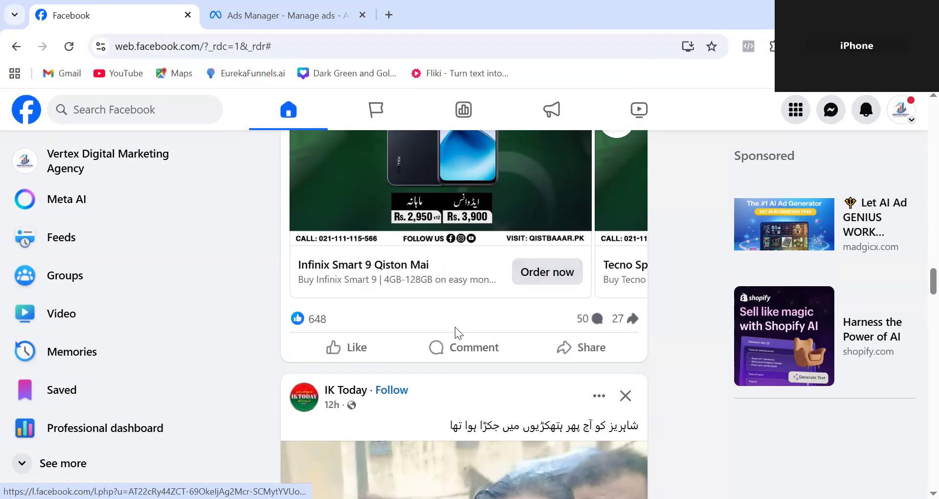
{"action": "left_click", "coordinate": [547, 278]}
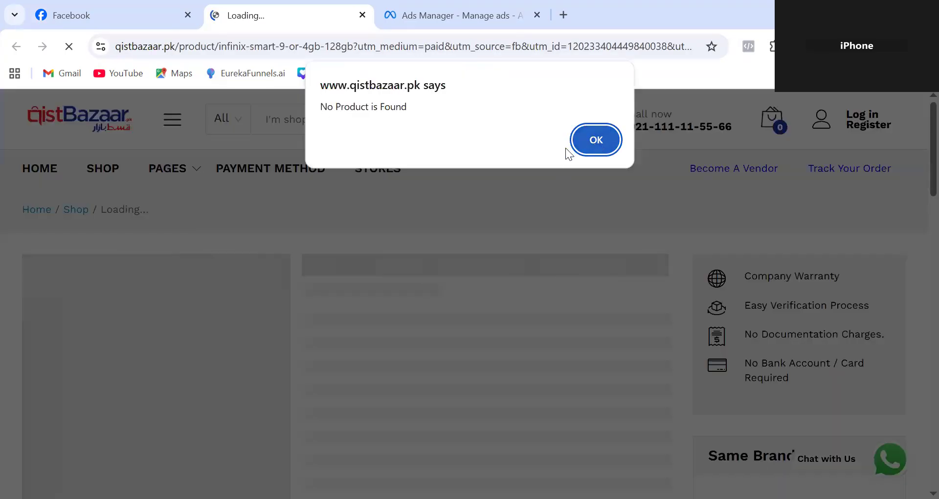
{"action": "left_click", "coordinate": [596, 141]}
{"action": "scroll", "coordinate": [326, 324], "scroll_direction": "down", "scroll_amount": 4}
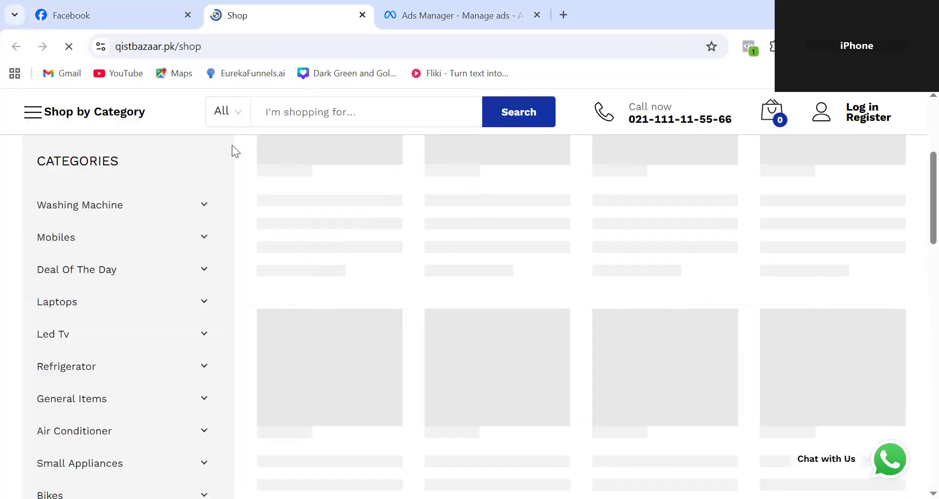
{"action": "scroll", "coordinate": [352, 241], "scroll_direction": "up", "scroll_amount": 5}
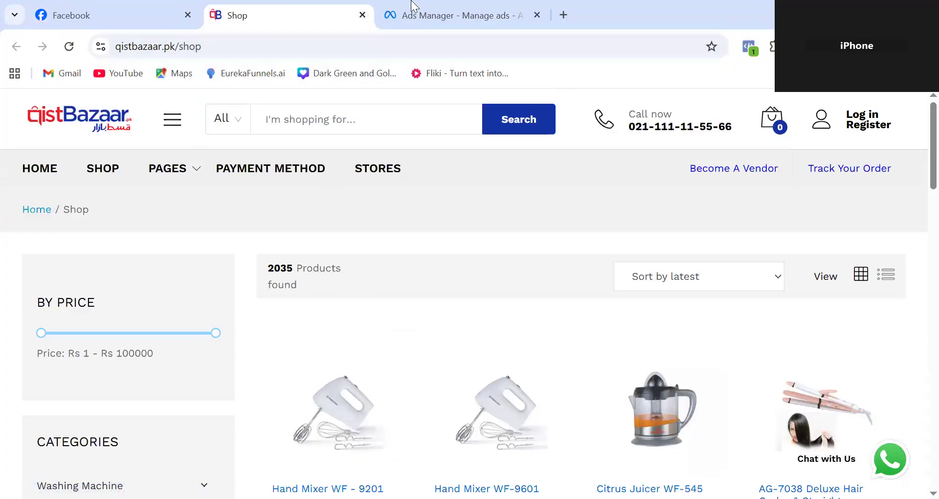
Return to Ads Manager and choose Maximize number of conversations as the performance goal.
{"action": "key", "text": "ctrl+Tab"}
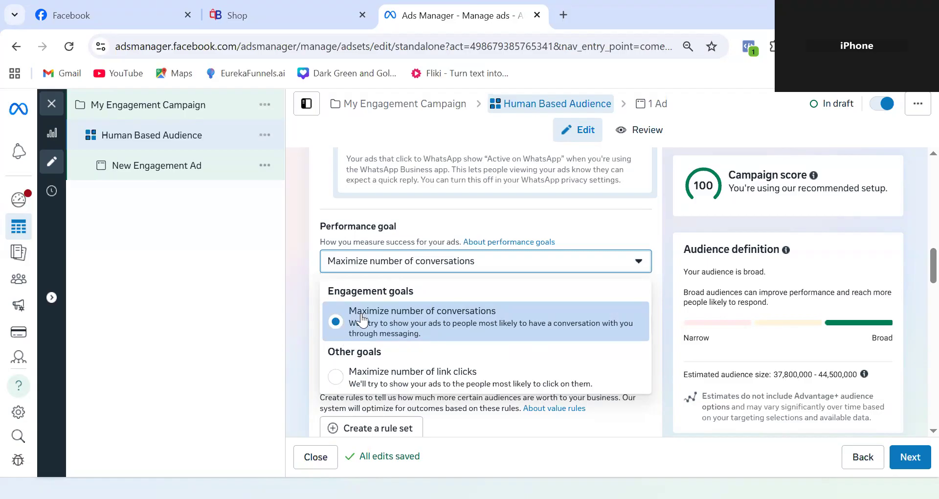
{"action": "left_click", "coordinate": [337, 324]}
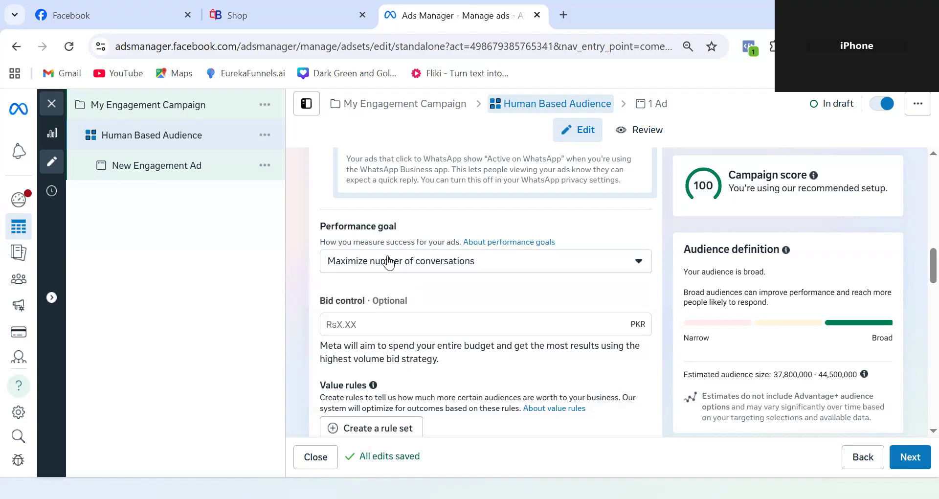
Change the ad set's budget type to Lifetime budget in the Budget & schedule section.
{"action": "scroll", "coordinate": [418, 290], "scroll_direction": "down", "scroll_amount": 5}
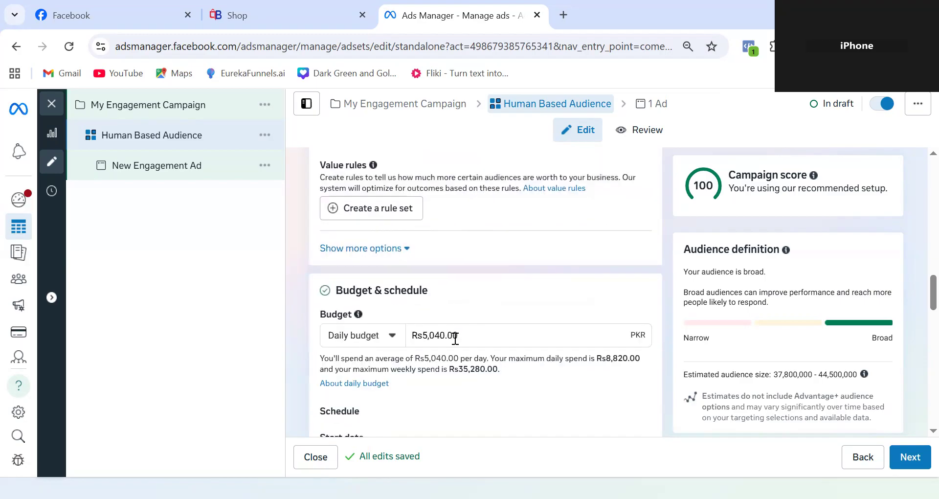
{"action": "scroll", "coordinate": [381, 296], "scroll_direction": "down", "scroll_amount": 2}
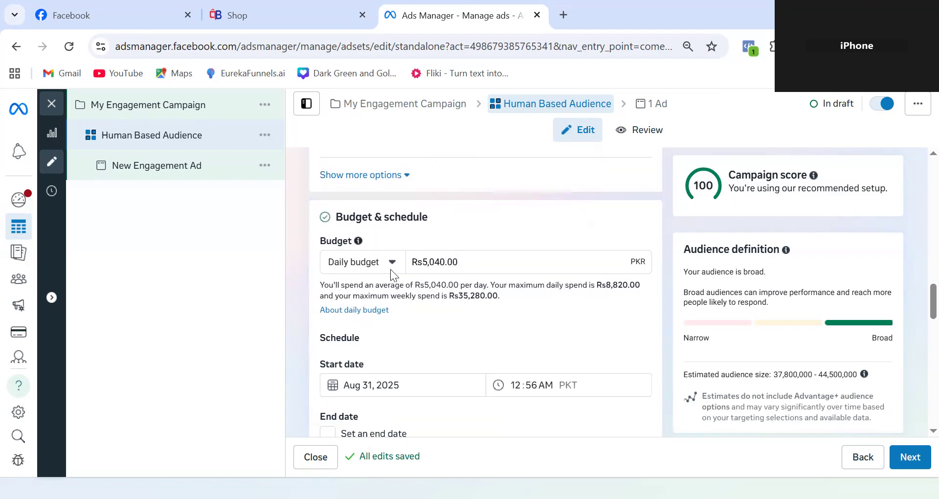
{"action": "left_click", "coordinate": [361, 264]}
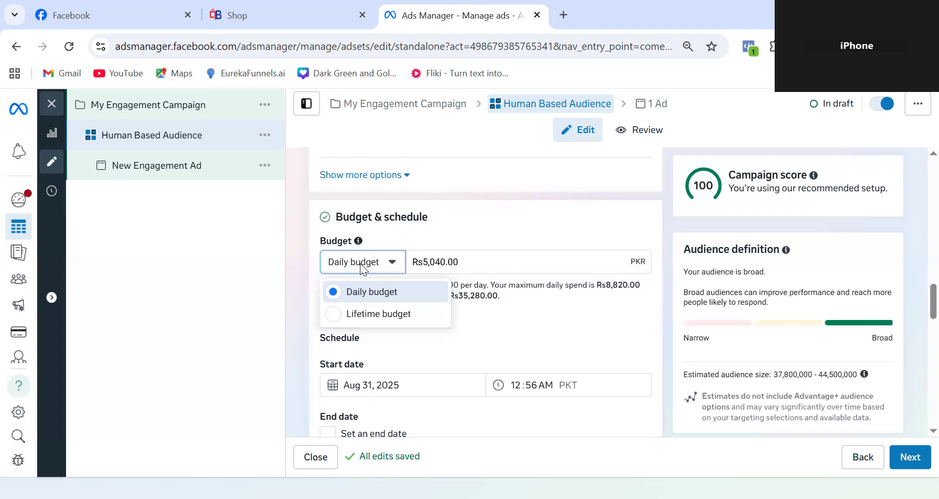
{"action": "left_click", "coordinate": [333, 321]}
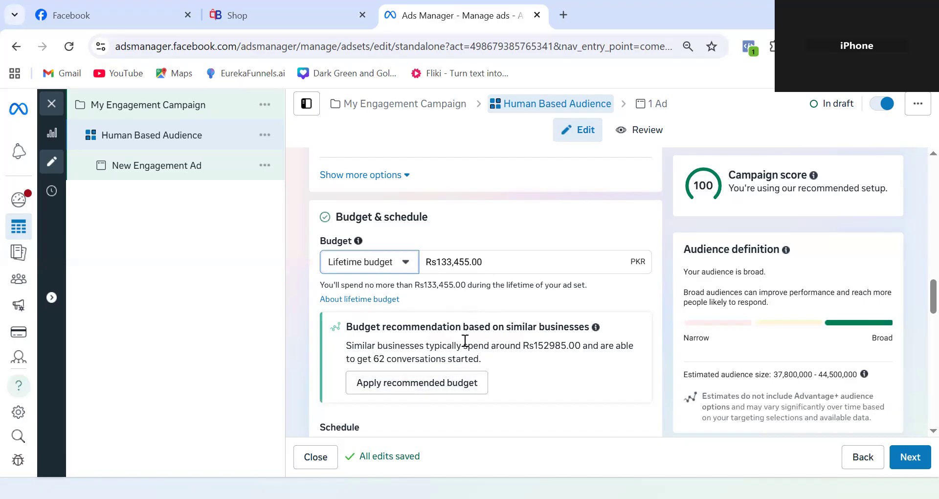
Keep Lifetime budget as the ad set's budget type and set the amount to Rs5000.
{"action": "scroll", "coordinate": [492, 337], "scroll_direction": "down", "scroll_amount": 1}
{"action": "scroll", "coordinate": [494, 341], "scroll_direction": "down", "scroll_amount": 1}
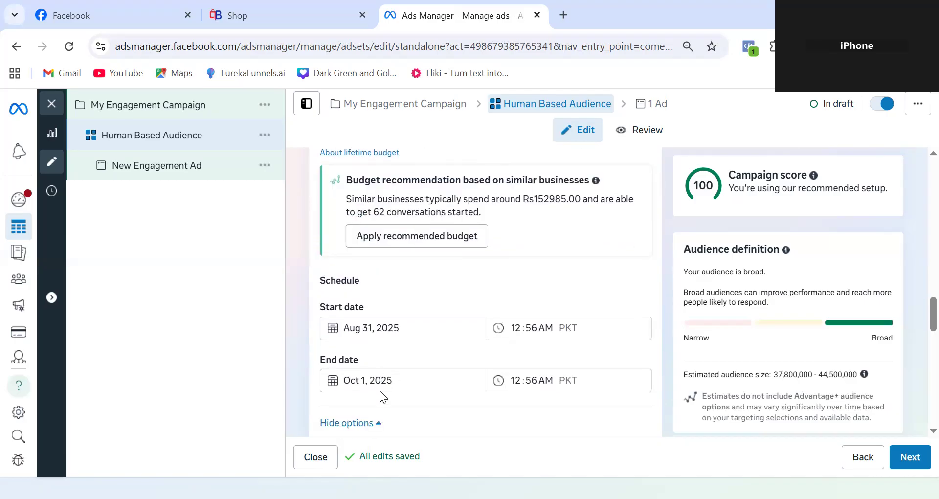
{"action": "scroll", "coordinate": [428, 323], "scroll_direction": "up", "scroll_amount": 2}
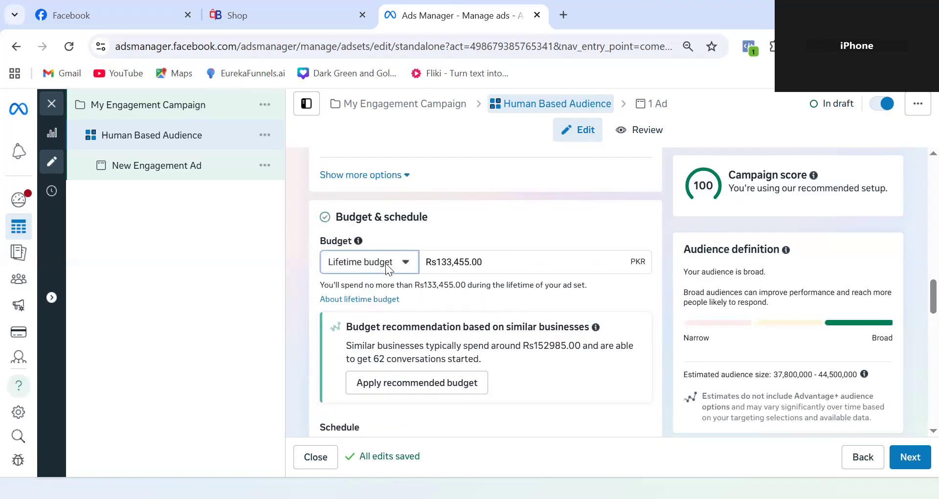
{"action": "left_click", "coordinate": [385, 263]}
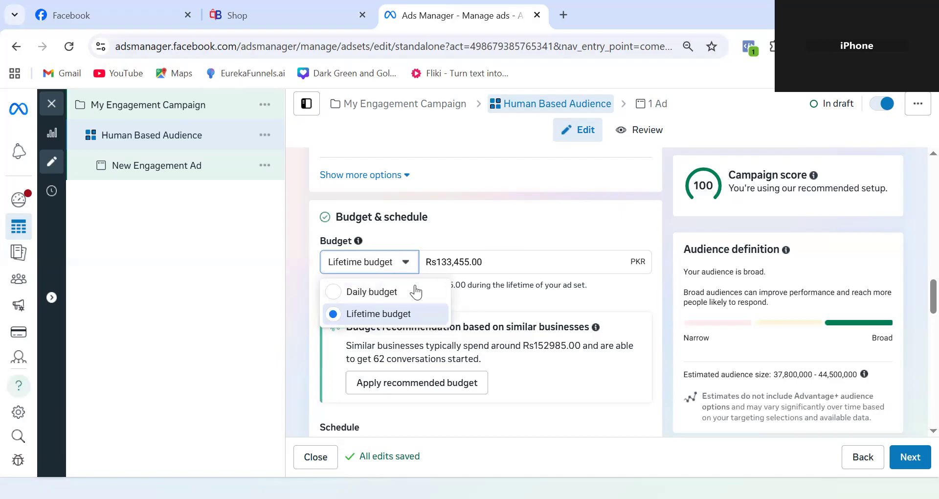
{"action": "left_click", "coordinate": [336, 315]}
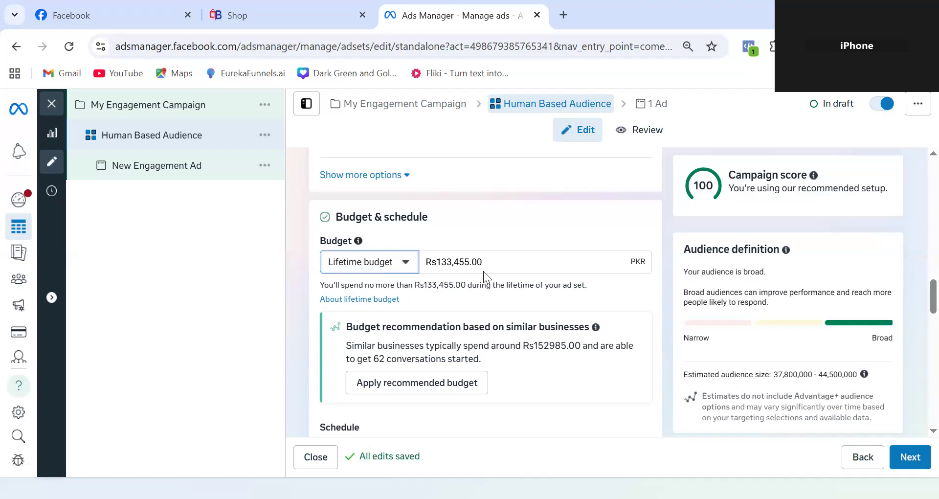
{"action": "left_click_drag", "start_coordinate": [428, 263], "coordinate": [496, 263]}
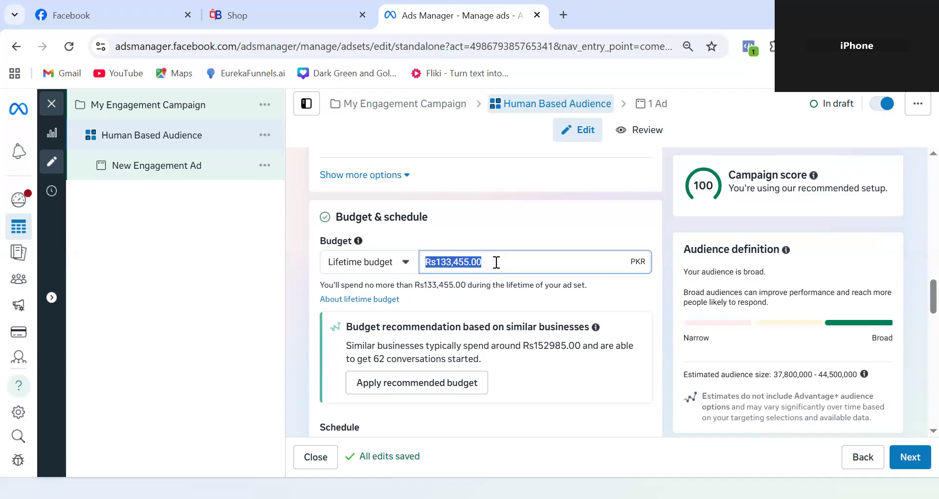
{"action": "type", "text": "Rs5000"}
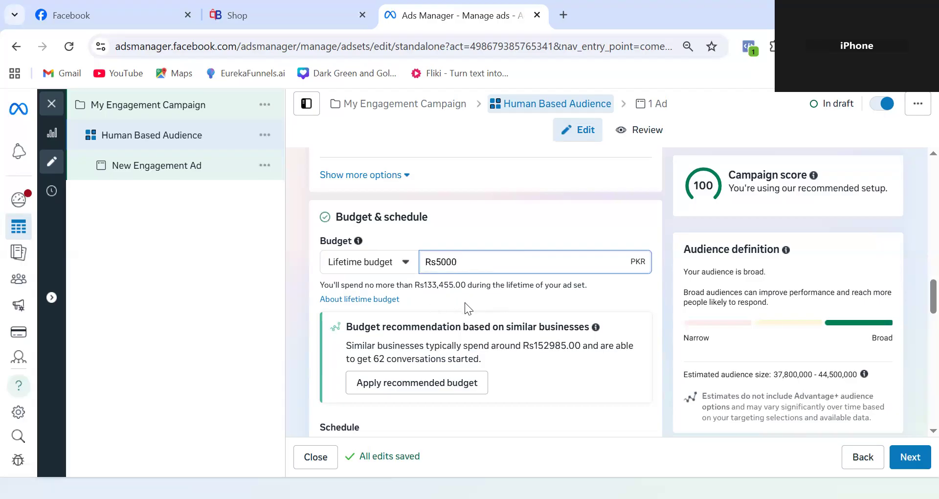
Set the ad set's start date to Sep 1, 2025 and its start time to 10:00 PM.
{"action": "scroll", "coordinate": [485, 323], "scroll_direction": "down", "scroll_amount": 5}
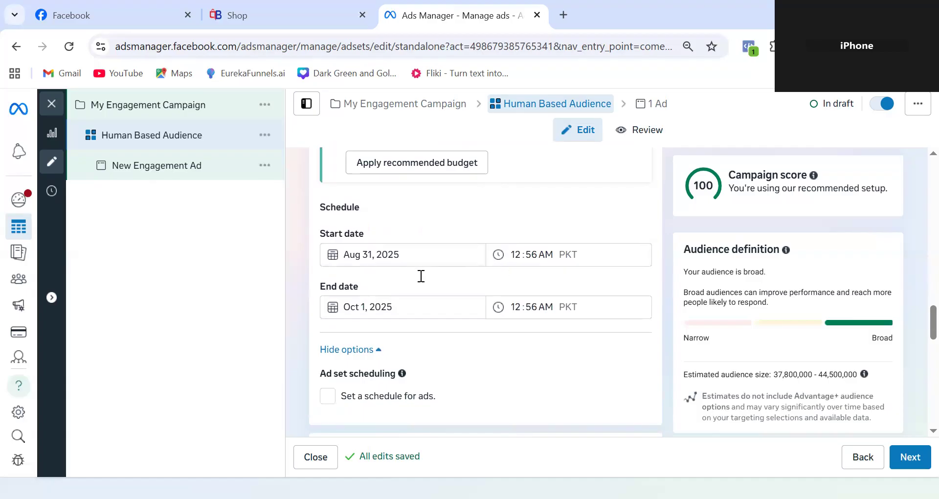
{"action": "left_click", "coordinate": [425, 292]}
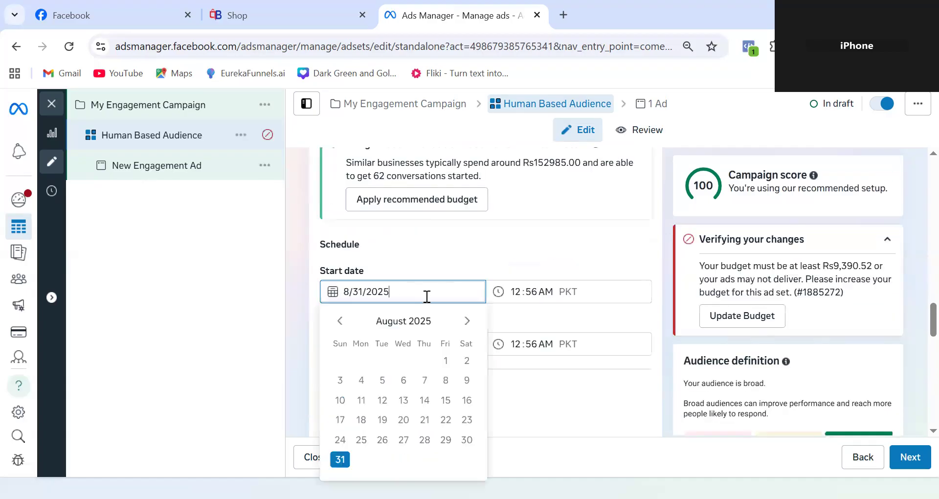
{"action": "left_click", "coordinate": [465, 322]}
{"action": "left_click", "coordinate": [361, 360]}
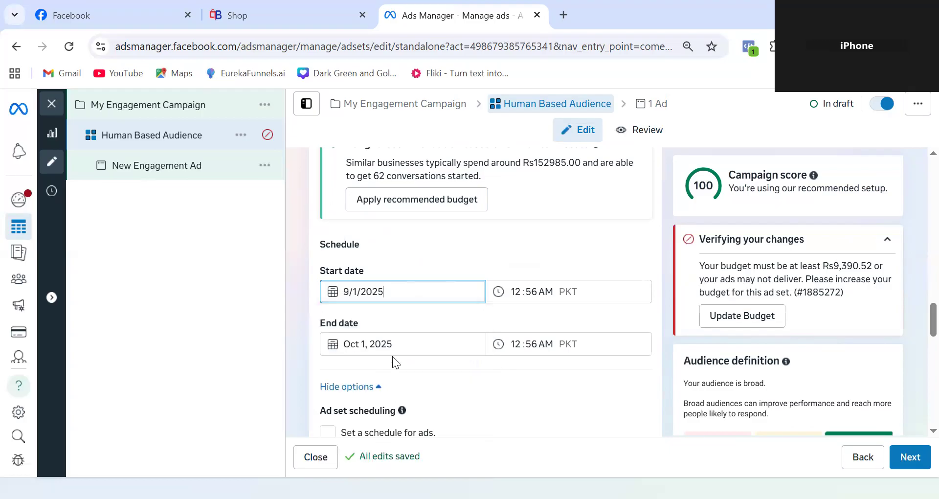
{"action": "left_click", "coordinate": [515, 292]}
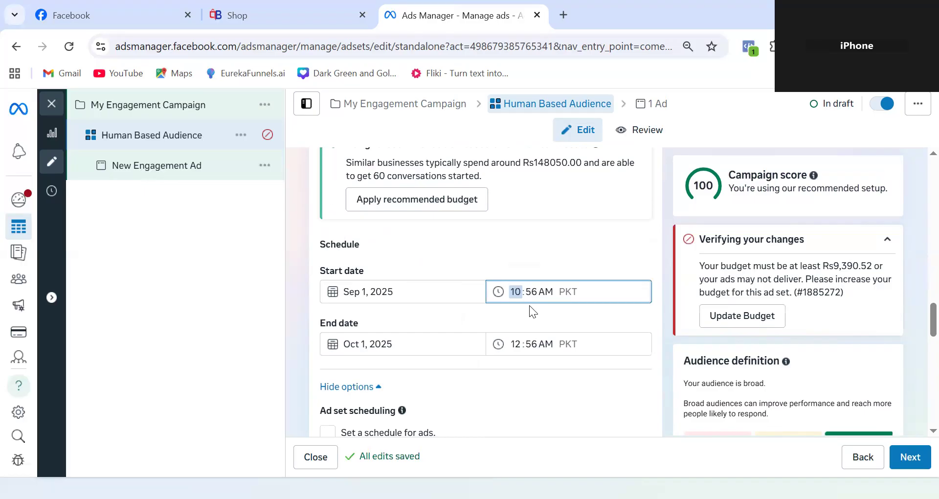
{"action": "type", "text": "10"}
{"action": "left_click", "coordinate": [530, 293]}
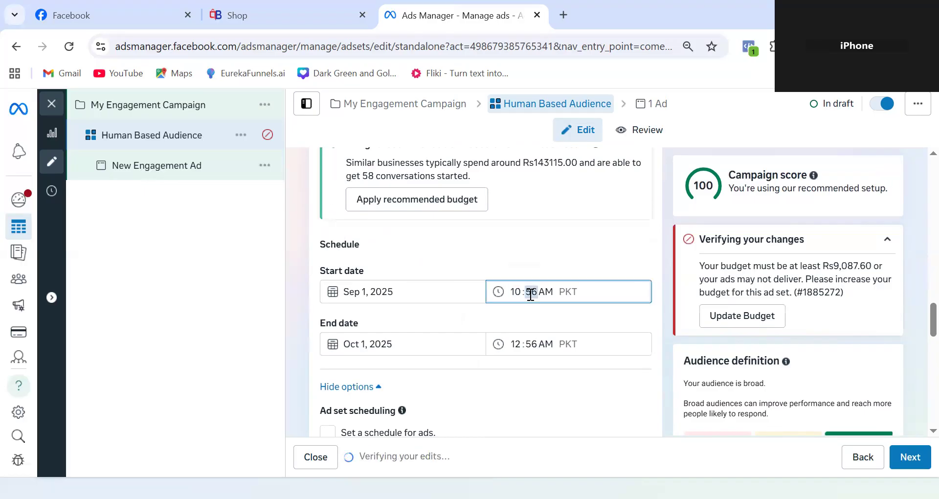
{"action": "type", "text": "00p"}
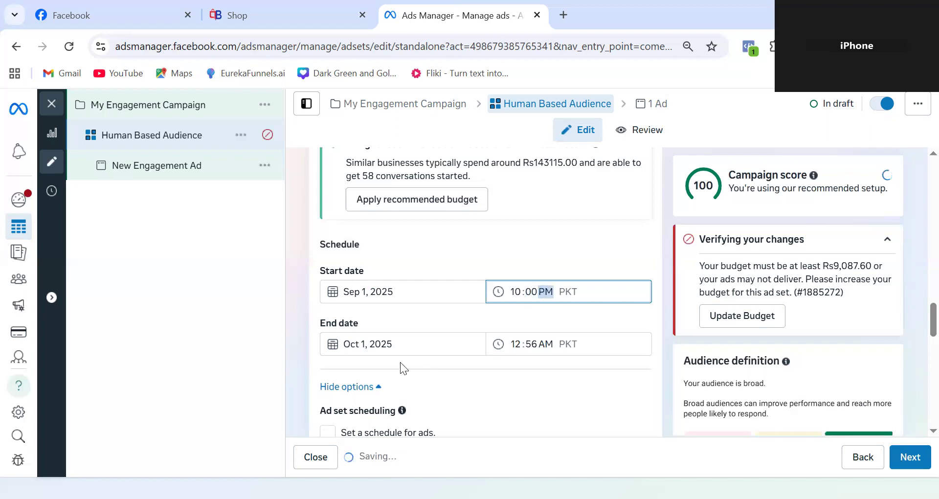
Set the ad set's end date to Sep 6, 2025 and its end time to 12:00 AM.
{"action": "left_click", "coordinate": [372, 344]}
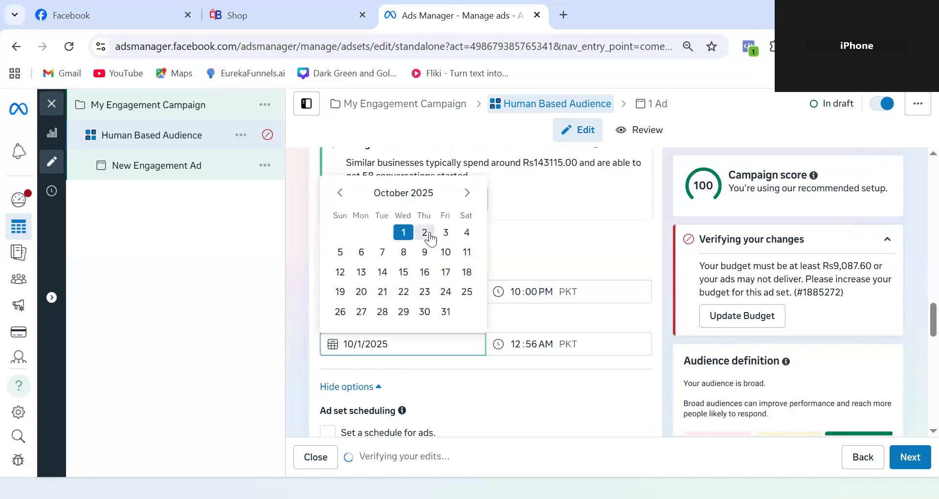
{"action": "left_click", "coordinate": [339, 196]}
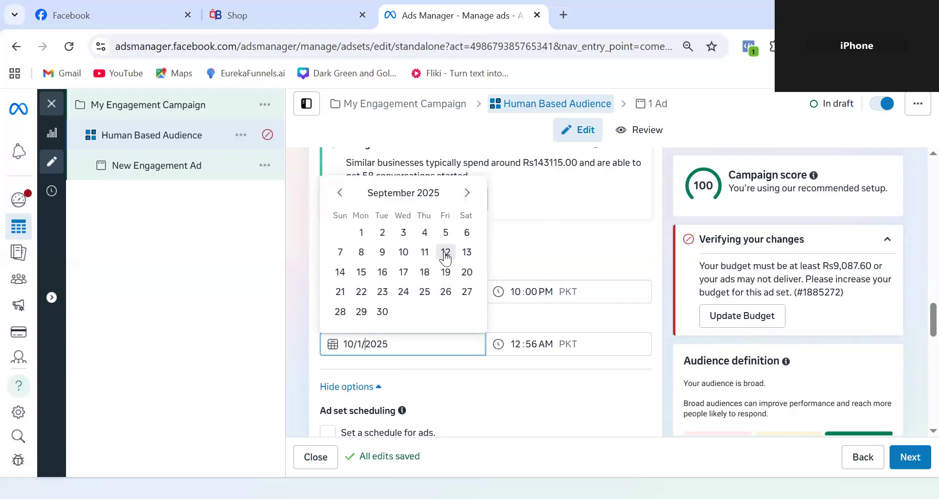
{"action": "left_click", "coordinate": [466, 232]}
{"action": "left_click", "coordinate": [517, 335]}
{"action": "left_click", "coordinate": [533, 336]}
{"action": "type", "text": "00"}
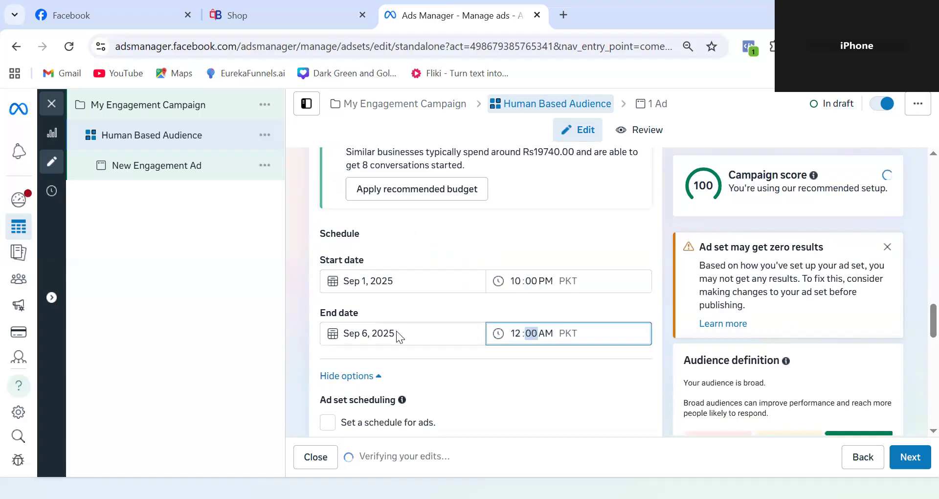
{"action": "scroll", "coordinate": [396, 331], "scroll_direction": "down", "scroll_amount": 1}
{"action": "scroll", "coordinate": [418, 272], "scroll_direction": "up", "scroll_amount": 3}
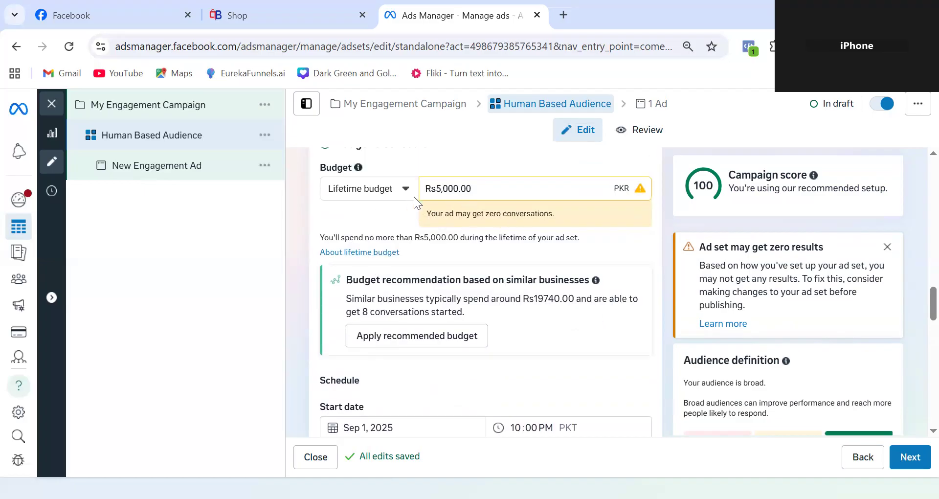
{"action": "scroll", "coordinate": [493, 359], "scroll_direction": "down", "scroll_amount": 2}
{"action": "left_click", "coordinate": [522, 335]}
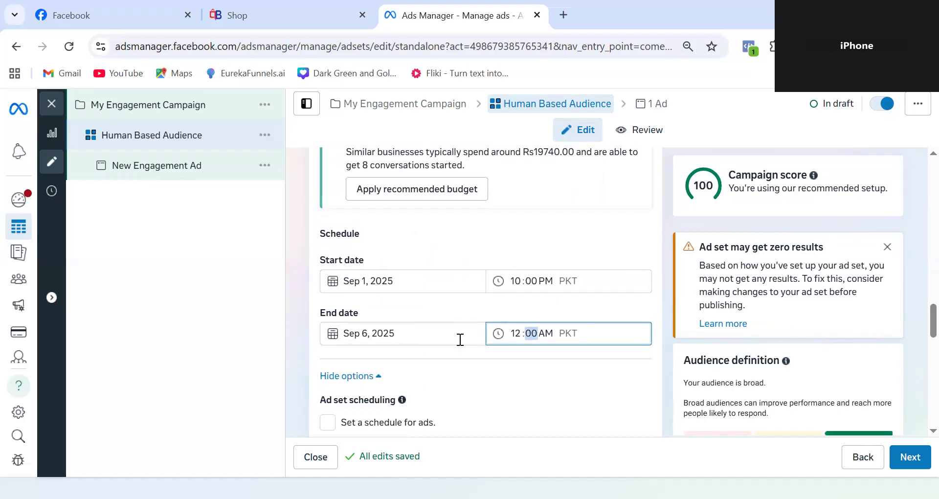
Enable Set a schedule for ads under Ad set scheduling and view the weekly hour grid.
{"action": "scroll", "coordinate": [458, 340], "scroll_direction": "down", "scroll_amount": 3}
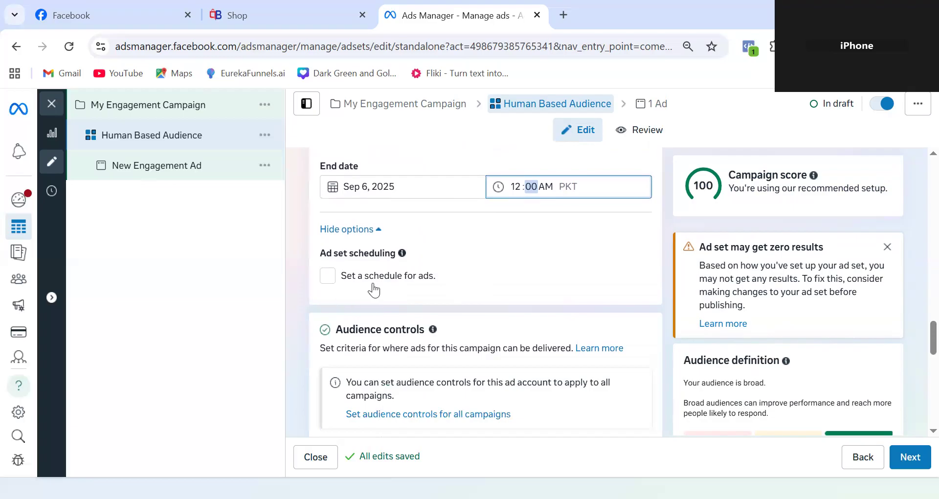
{"action": "left_click", "coordinate": [327, 284]}
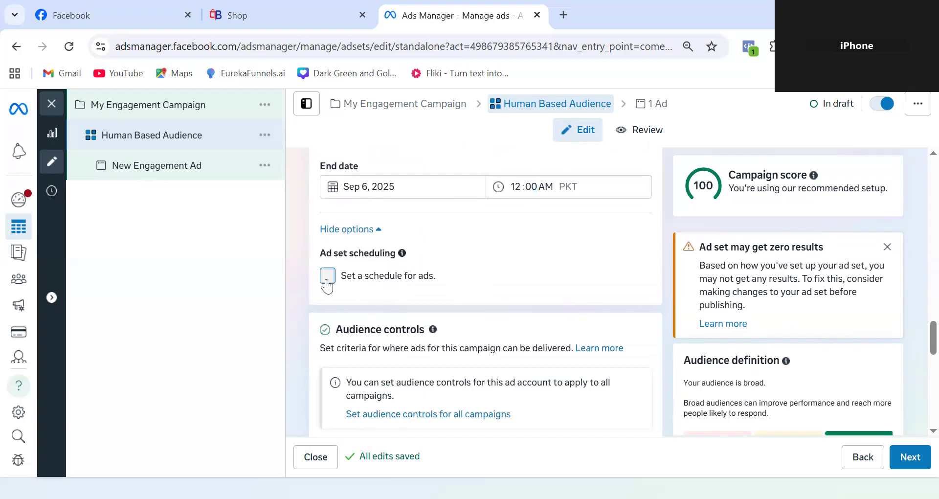
{"action": "scroll", "coordinate": [380, 281], "scroll_direction": "down", "scroll_amount": 3}
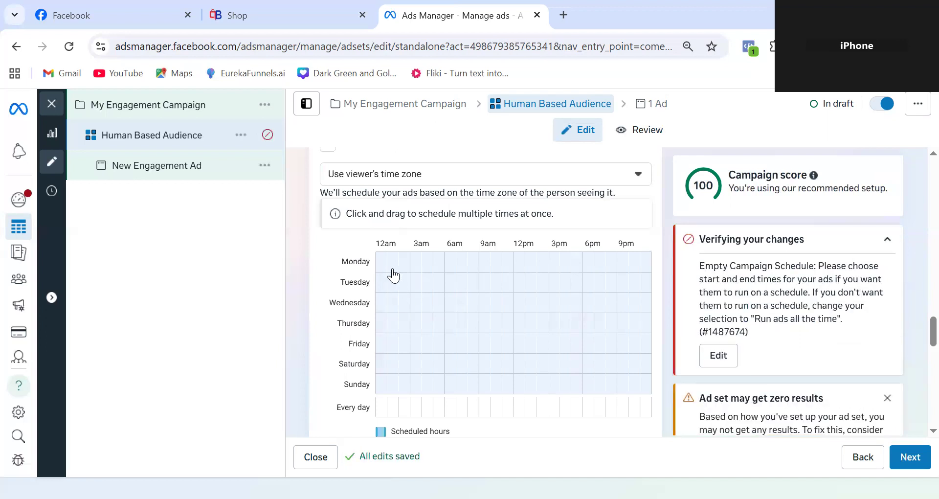
{"action": "scroll", "coordinate": [393, 275], "scroll_direction": "up", "scroll_amount": 3}
{"action": "scroll", "coordinate": [388, 350], "scroll_direction": "down", "scroll_amount": 1}
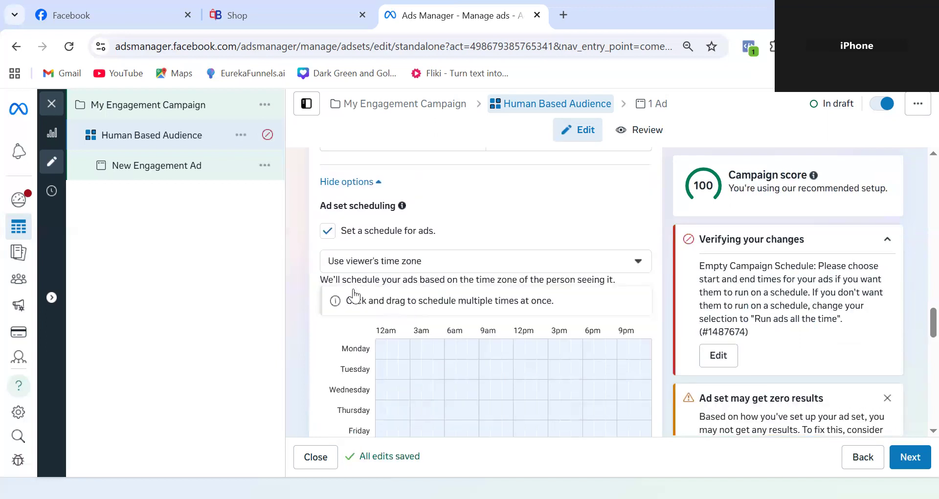
{"action": "scroll", "coordinate": [354, 295], "scroll_direction": "down", "scroll_amount": 1}
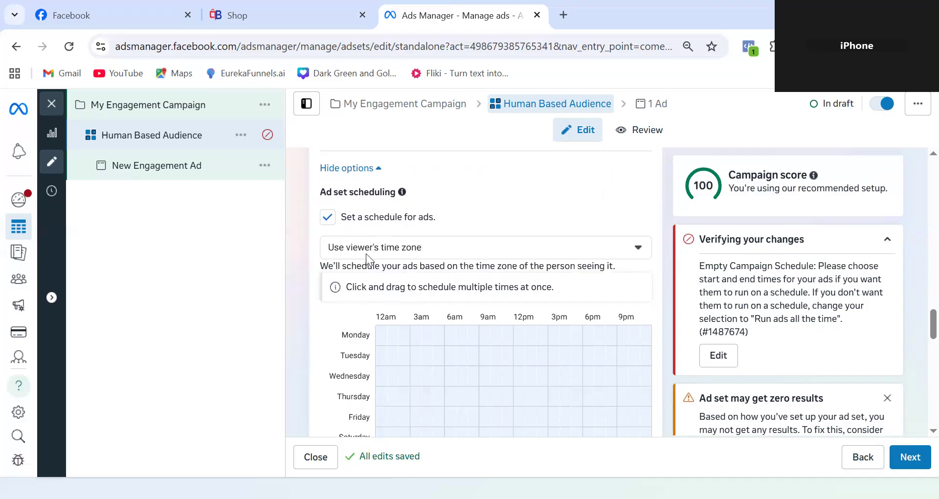
Switch the ad set's budget type to Daily budget and check its Budget scheduling options.
{"action": "scroll", "coordinate": [366, 253], "scroll_direction": "up", "scroll_amount": 5}
{"action": "scroll", "coordinate": [389, 268], "scroll_direction": "up", "scroll_amount": 3}
{"action": "left_click", "coordinate": [380, 205]}
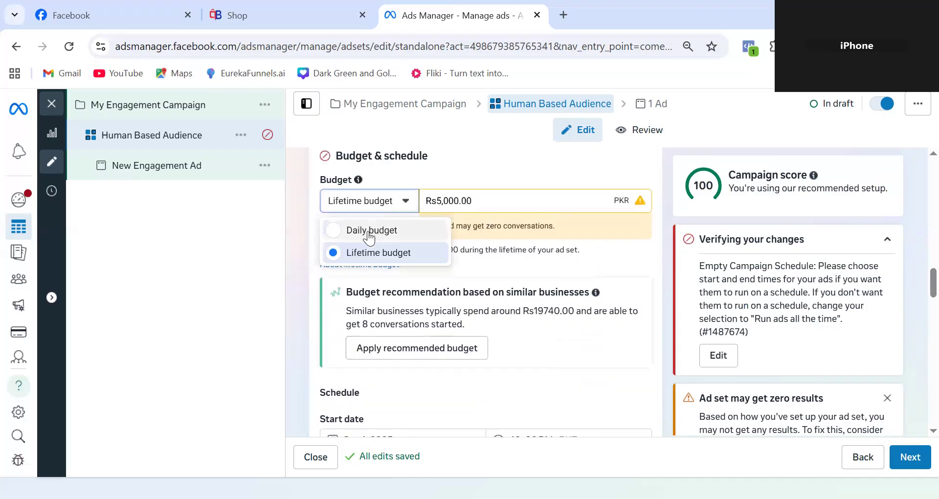
{"action": "left_click", "coordinate": [371, 234]}
{"action": "scroll", "coordinate": [410, 258], "scroll_direction": "down", "scroll_amount": 3}
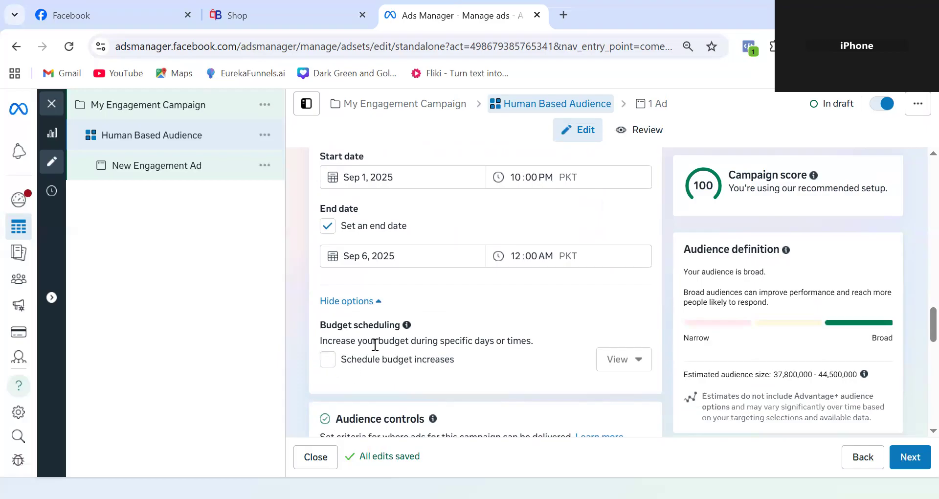
{"action": "scroll", "coordinate": [413, 318], "scroll_direction": "up", "scroll_amount": 3}
{"action": "scroll", "coordinate": [347, 381], "scroll_direction": "down", "scroll_amount": 4}
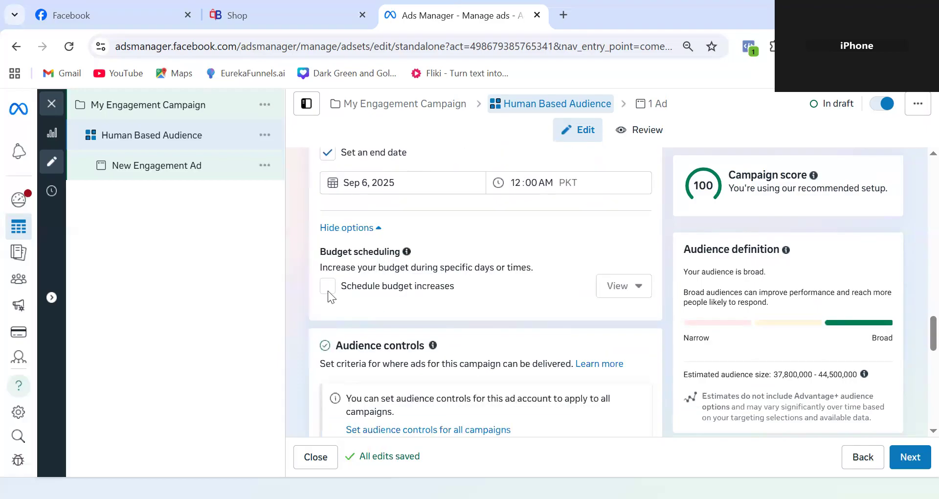
{"action": "scroll", "coordinate": [433, 312], "scroll_direction": "up", "scroll_amount": 2}
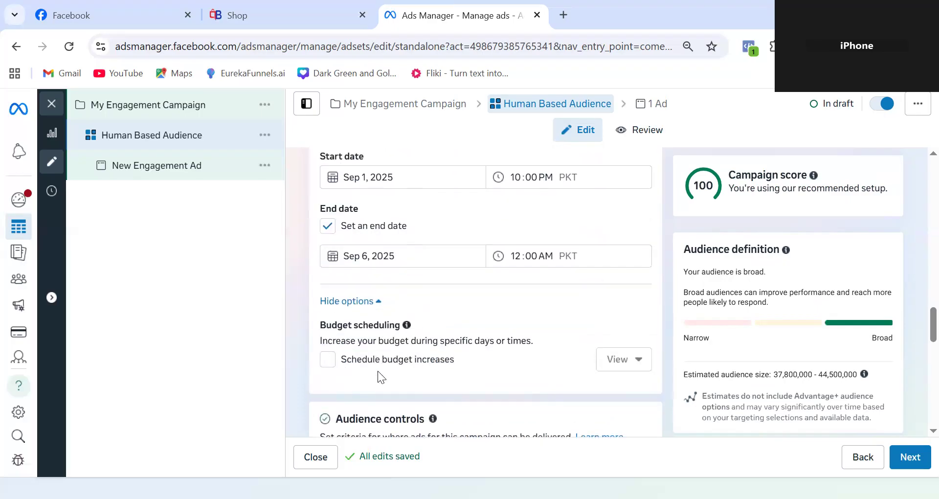
Change the budget type back to Lifetime budget and set the amount to Rs5000.
{"action": "scroll", "coordinate": [418, 367], "scroll_direction": "up", "scroll_amount": 5}
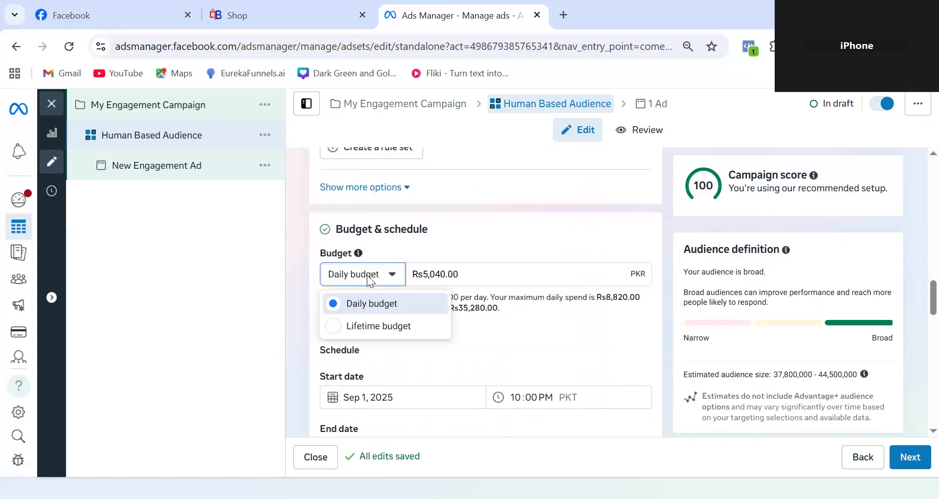
{"action": "left_click", "coordinate": [335, 326]}
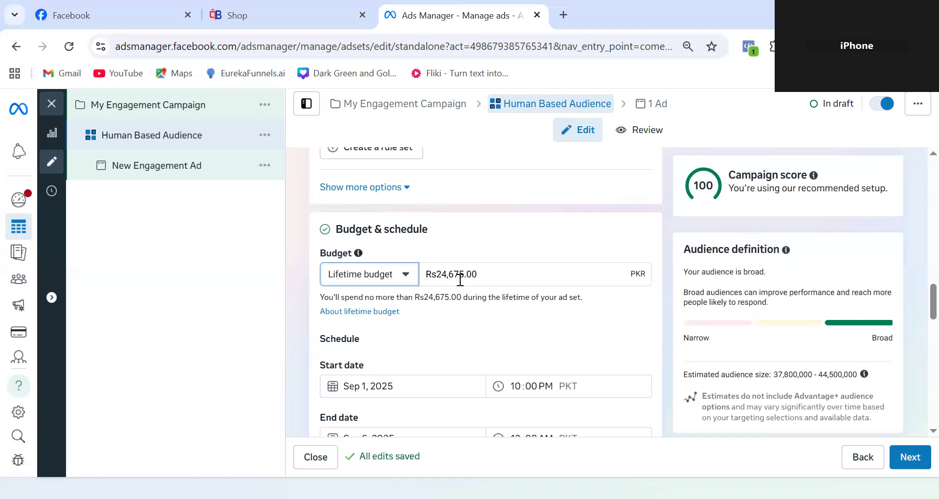
{"action": "scroll", "coordinate": [440, 352], "scroll_direction": "down", "scroll_amount": 1}
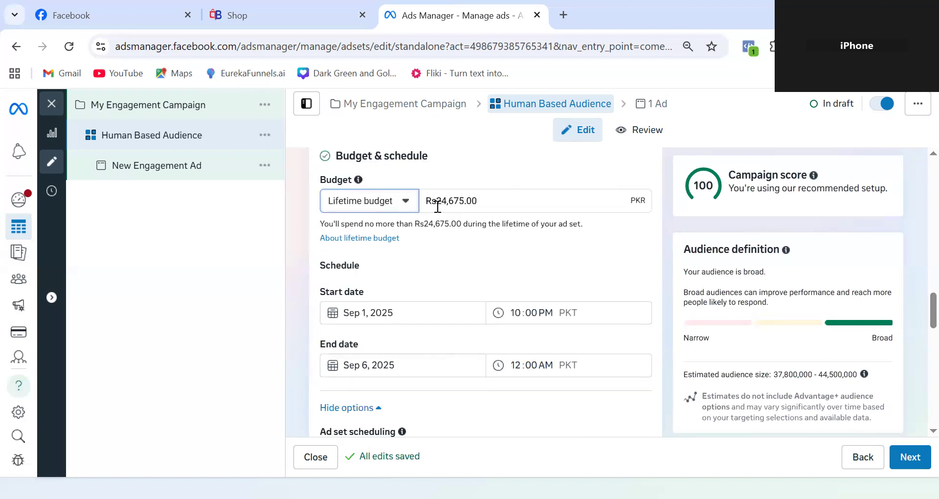
{"action": "left_click_drag", "start_coordinate": [437, 201], "coordinate": [491, 206]}
{"action": "type", "text": "5000"}
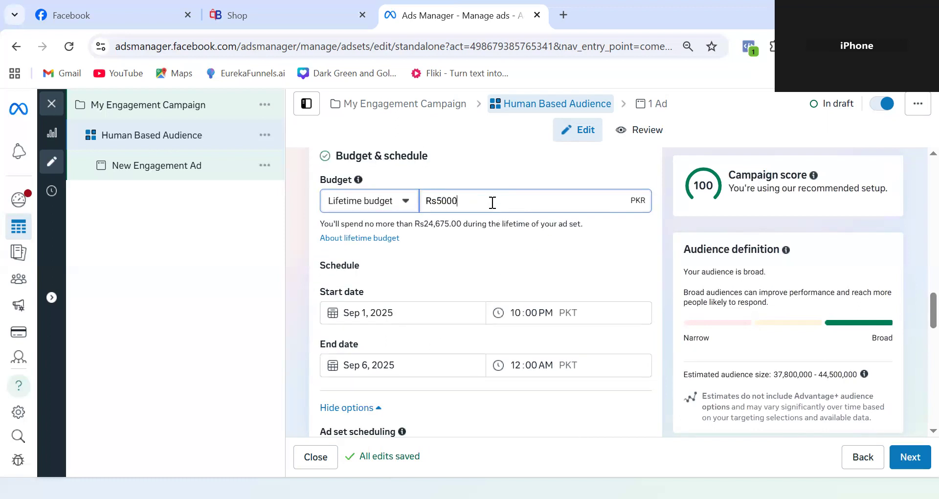
Enable Set a schedule for ads under Ad set scheduling to get the weekly hour grid.
{"action": "scroll", "coordinate": [477, 261], "scroll_direction": "down", "scroll_amount": 1}
{"action": "scroll", "coordinate": [477, 261], "scroll_direction": "down", "scroll_amount": 2}
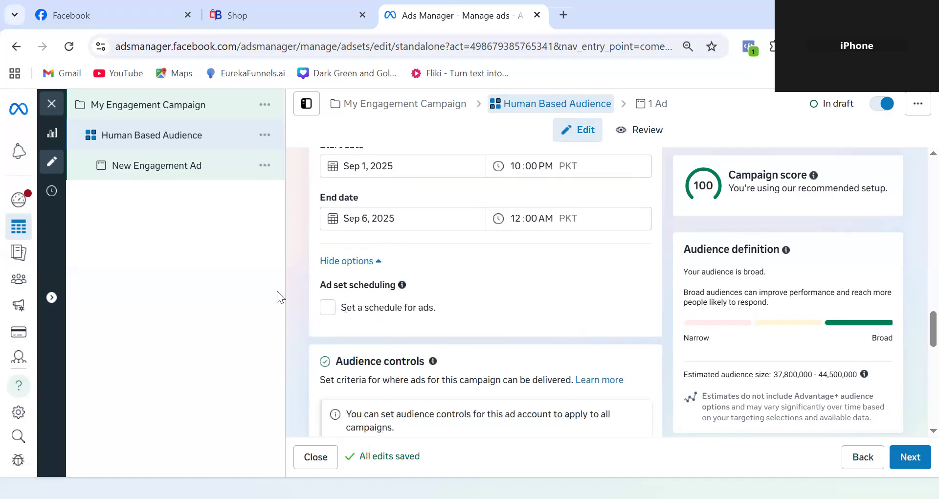
{"action": "scroll", "coordinate": [402, 331], "scroll_direction": "down", "scroll_amount": 3}
{"action": "left_click", "coordinate": [328, 288]}
{"action": "scroll", "coordinate": [356, 300], "scroll_direction": "down", "scroll_amount": 3}
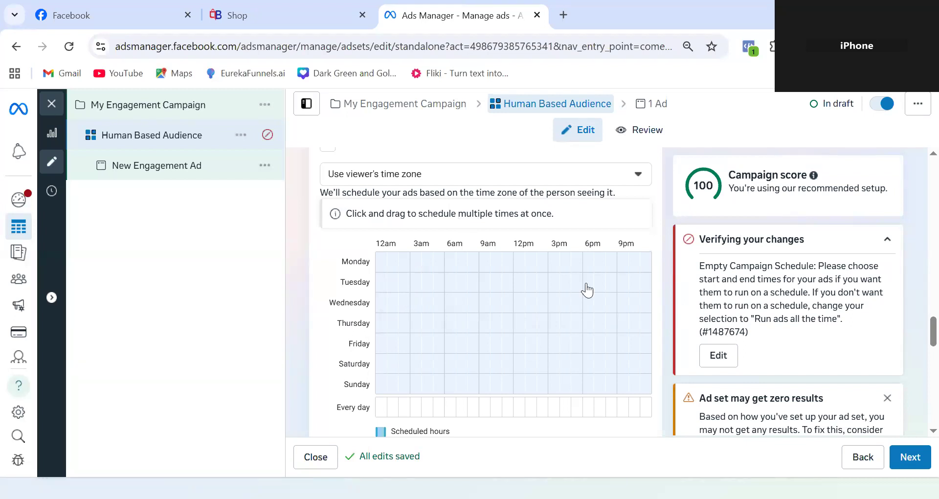
Schedule the ads for Monday from 12 AM to 2 AM and for Monday to Thursday from 6 PM to midnight.
{"action": "left_click_drag", "start_coordinate": [592, 266], "coordinate": [656, 270]}
{"action": "scroll", "coordinate": [518, 352], "scroll_direction": "down", "scroll_amount": 2}
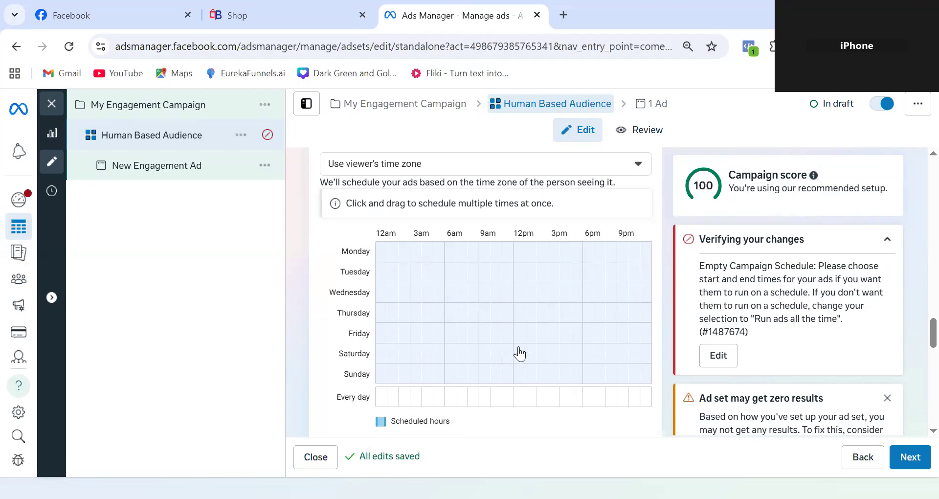
{"action": "left_click_drag", "start_coordinate": [598, 186], "coordinate": [671, 204]}
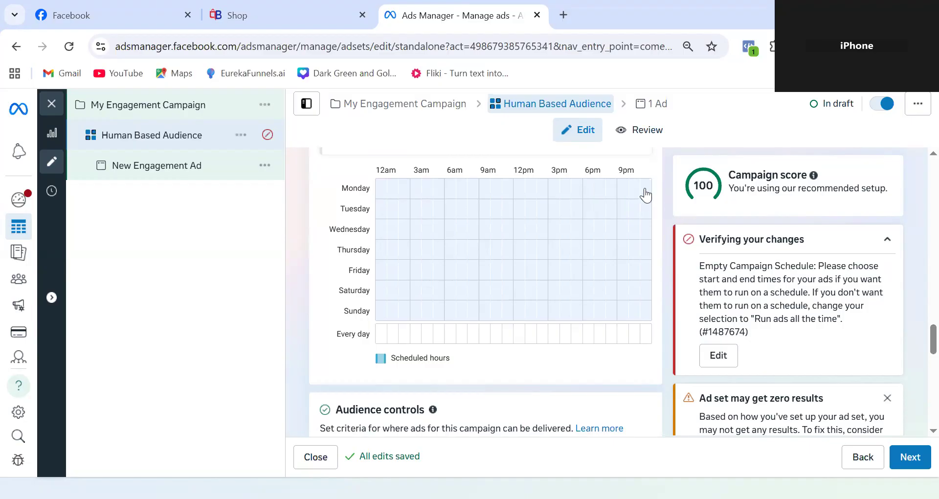
{"action": "left_click_drag", "start_coordinate": [383, 346], "coordinate": [667, 324]}
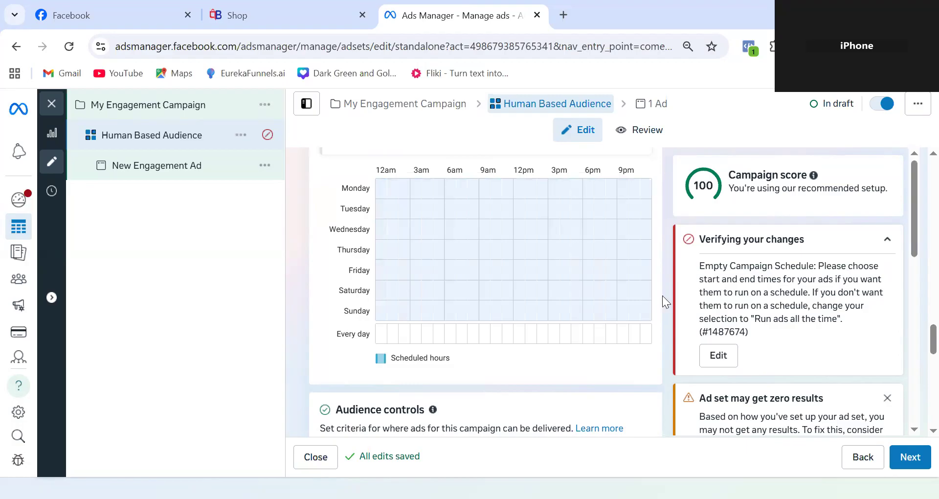
{"action": "scroll", "coordinate": [624, 346], "scroll_direction": "down", "scroll_amount": 2}
{"action": "scroll", "coordinate": [604, 331], "scroll_direction": "up", "scroll_amount": 3}
{"action": "left_click_drag", "start_coordinate": [387, 270], "coordinate": [395, 269]}
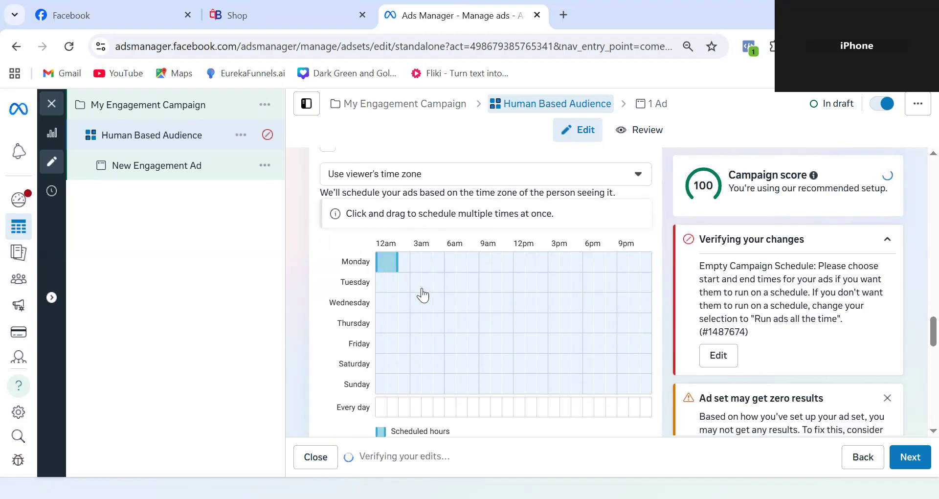
{"action": "left_click", "coordinate": [591, 268]}
{"action": "left_click_drag", "start_coordinate": [595, 276], "coordinate": [647, 331]}
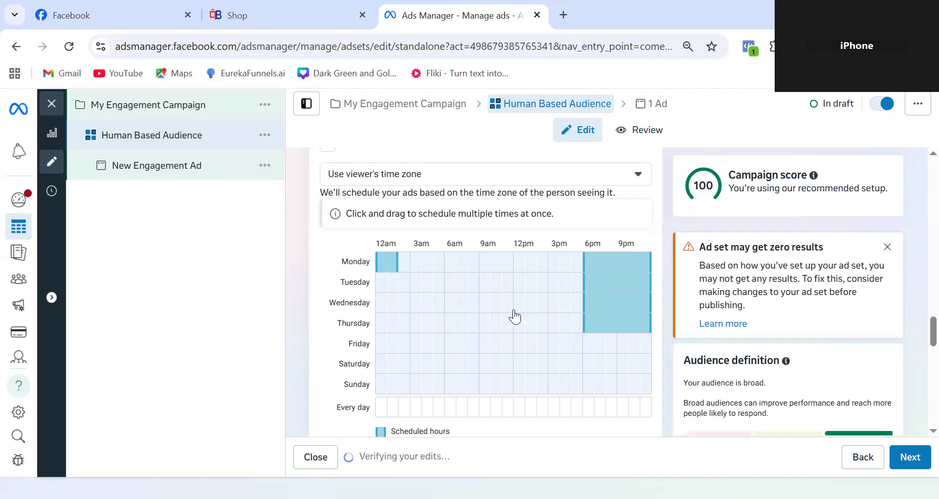
Try toggling single hours between 12 AM and 3 AM for individual days and every day, then clear them.
{"action": "left_click", "coordinate": [393, 262]}
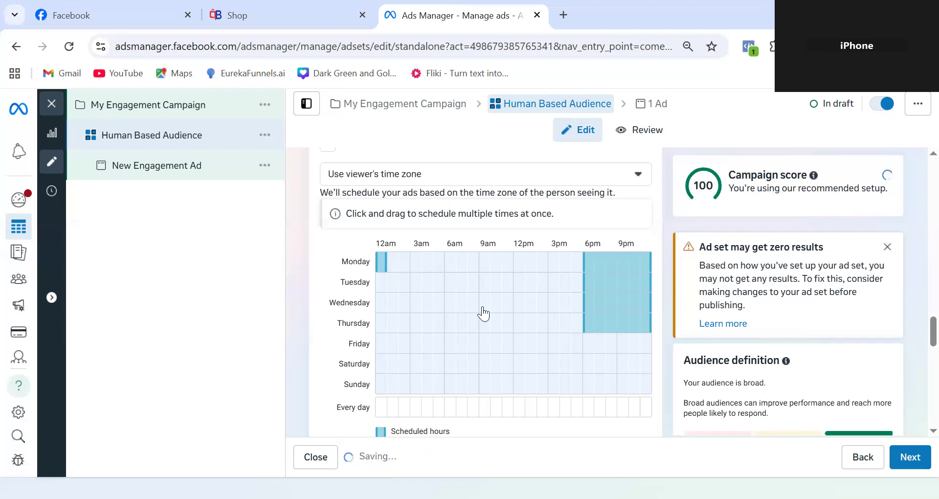
{"action": "left_click", "coordinate": [405, 282]}
{"action": "left_click", "coordinate": [393, 302]}
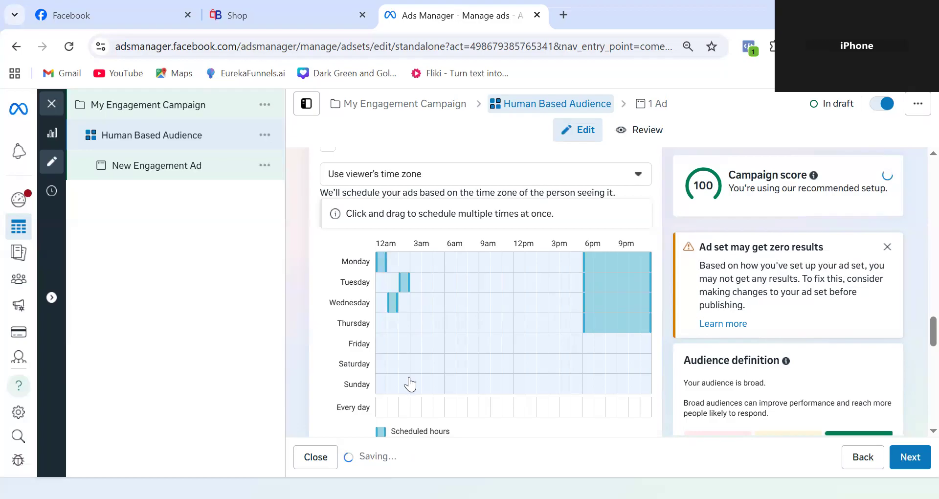
{"action": "scroll", "coordinate": [410, 384], "scroll_direction": "down", "scroll_amount": 2}
{"action": "left_click", "coordinate": [381, 335]}
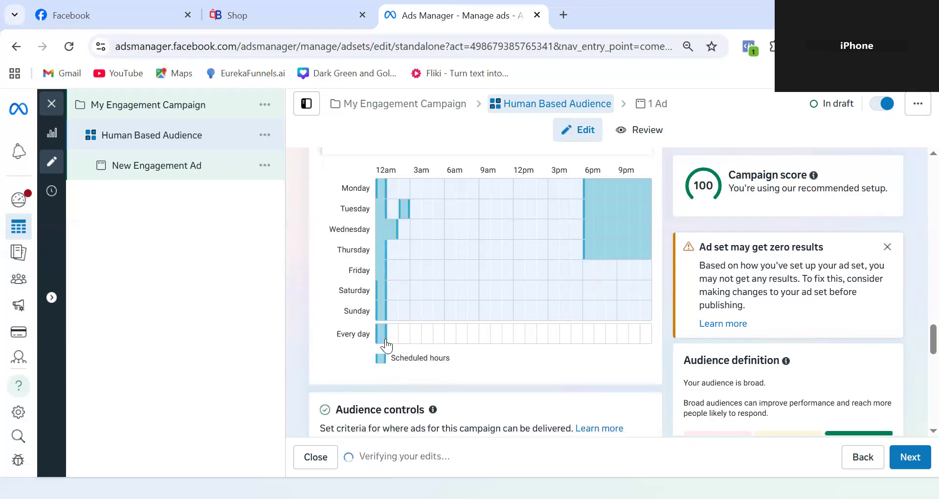
{"action": "left_click", "coordinate": [392, 339]}
{"action": "left_click", "coordinate": [396, 338]}
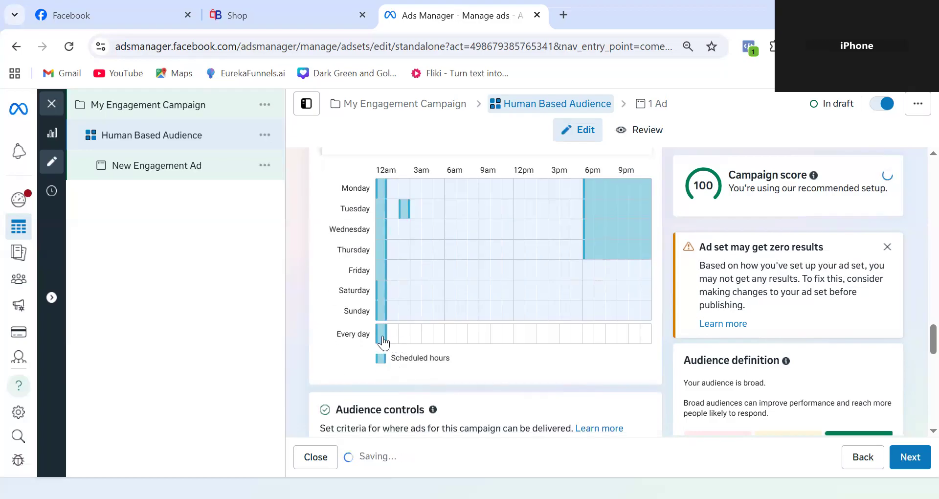
{"action": "left_click", "coordinate": [384, 343]}
{"action": "left_click", "coordinate": [404, 342]}
Schedule the ads for every day from 12 AM to 10 AM.
{"action": "scroll", "coordinate": [399, 356], "scroll_direction": "down", "scroll_amount": 2}
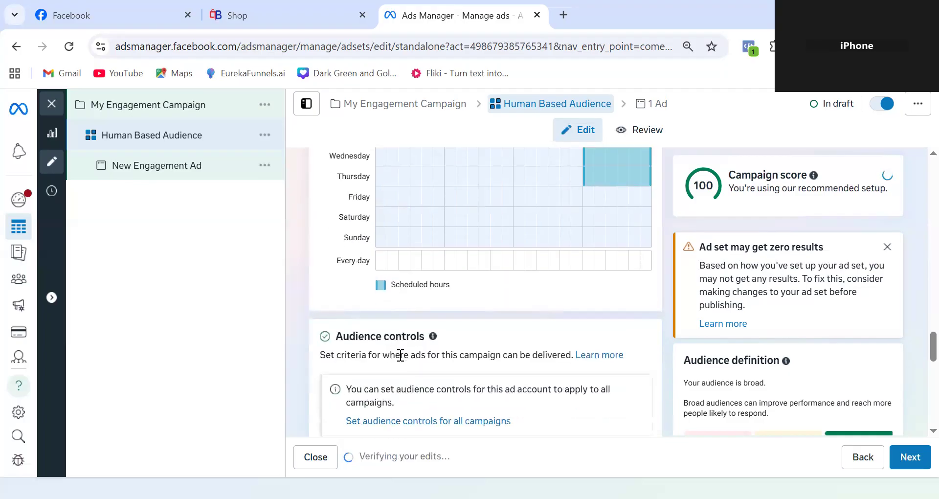
{"action": "left_click_drag", "start_coordinate": [381, 266], "coordinate": [489, 270]}
{"action": "scroll", "coordinate": [503, 293], "scroll_direction": "up", "scroll_amount": 3}
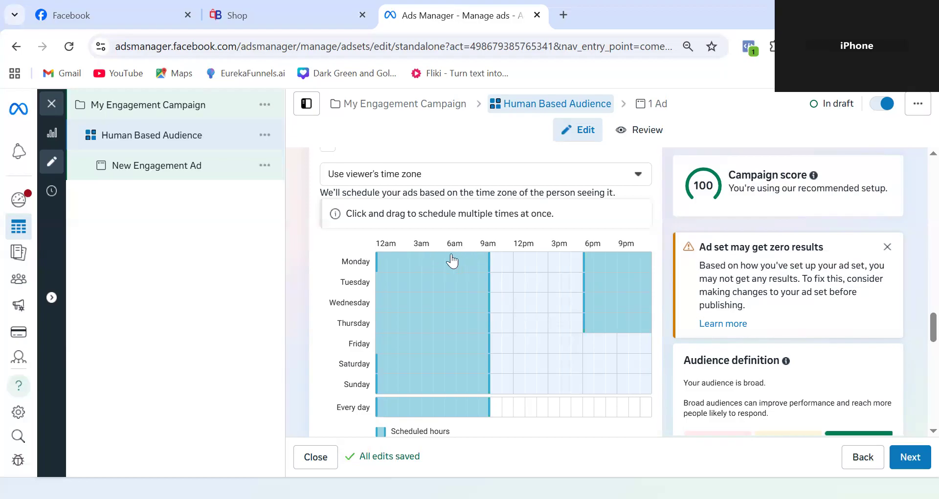
{"action": "scroll", "coordinate": [462, 245], "scroll_direction": "down", "scroll_amount": 2}
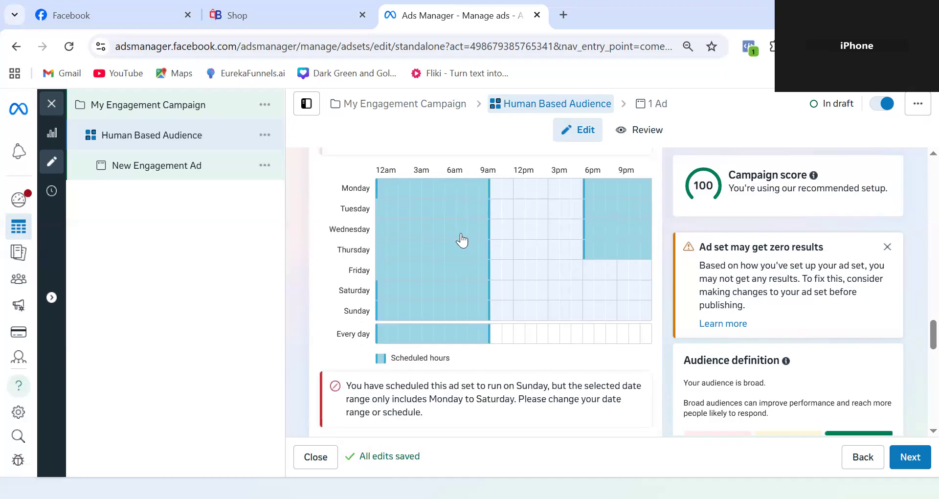
{"action": "scroll", "coordinate": [455, 239], "scroll_direction": "up", "scroll_amount": 1}
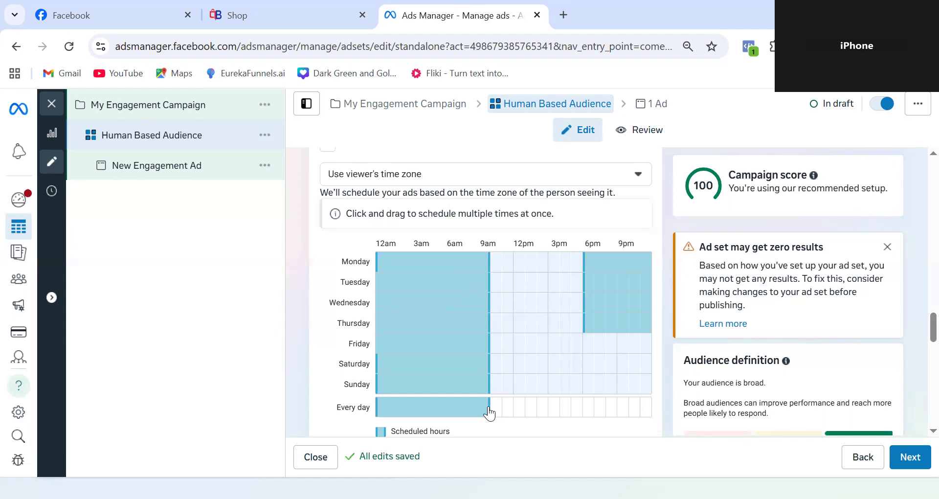
Trim the every-day morning schedule so that it ends at 6 AM.
{"action": "left_click", "coordinate": [494, 407]}
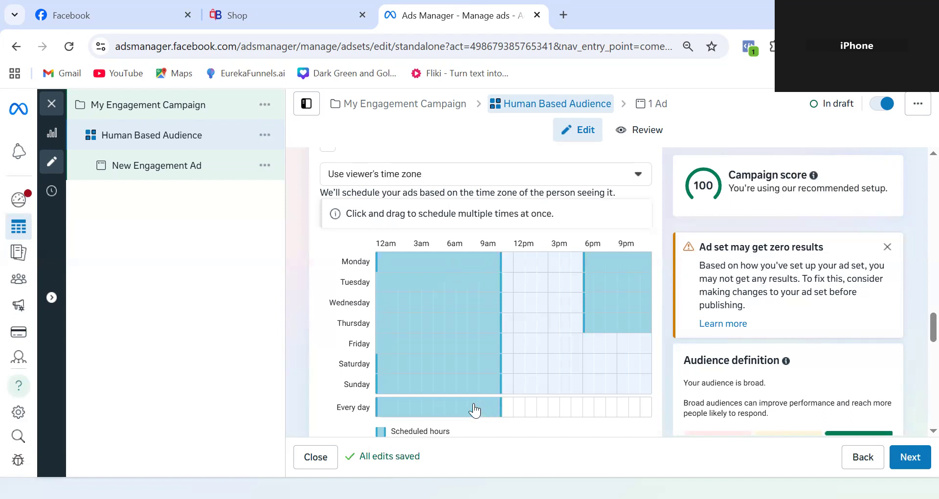
{"action": "left_click", "coordinate": [450, 408]}
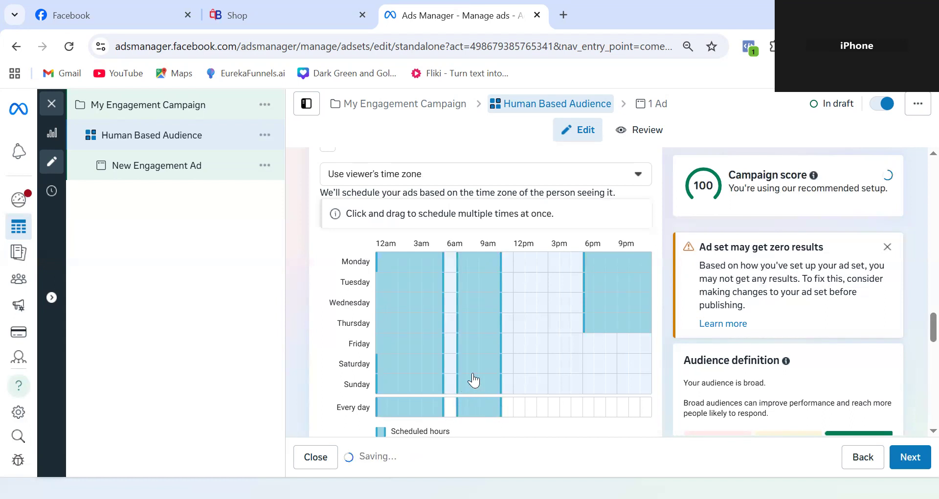
{"action": "left_click_drag", "start_coordinate": [499, 411], "coordinate": [460, 411]}
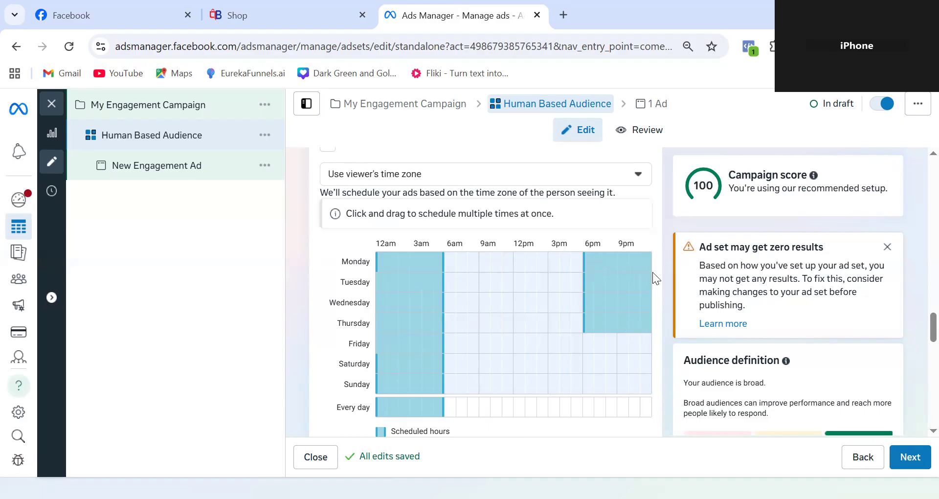
Remove 6 PM to 11 PM on Monday and Tuesday, and schedule 11 PM every day plus the 7 PM hour on Monday.
{"action": "scroll", "coordinate": [631, 372], "scroll_direction": "down", "scroll_amount": 2}
{"action": "scroll", "coordinate": [506, 350], "scroll_direction": "down", "scroll_amount": 2}
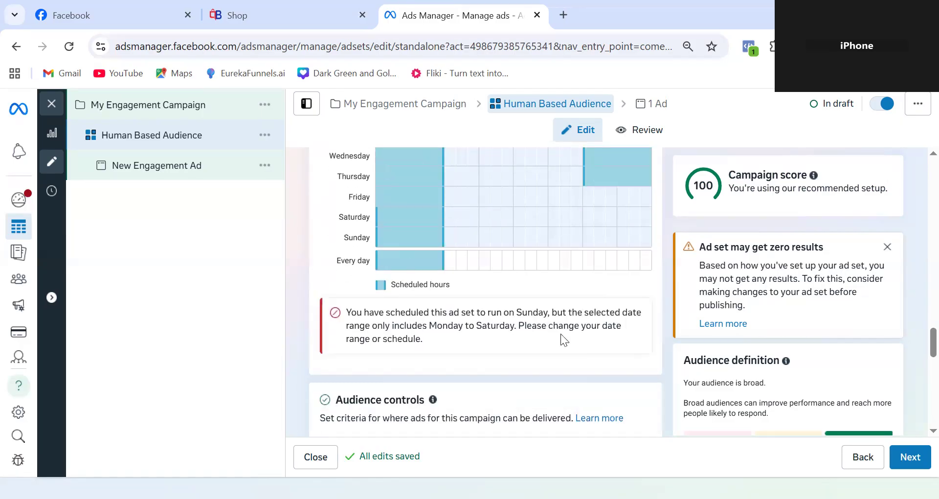
{"action": "scroll", "coordinate": [561, 334], "scroll_direction": "down", "scroll_amount": 2}
{"action": "scroll", "coordinate": [561, 343], "scroll_direction": "up", "scroll_amount": 2}
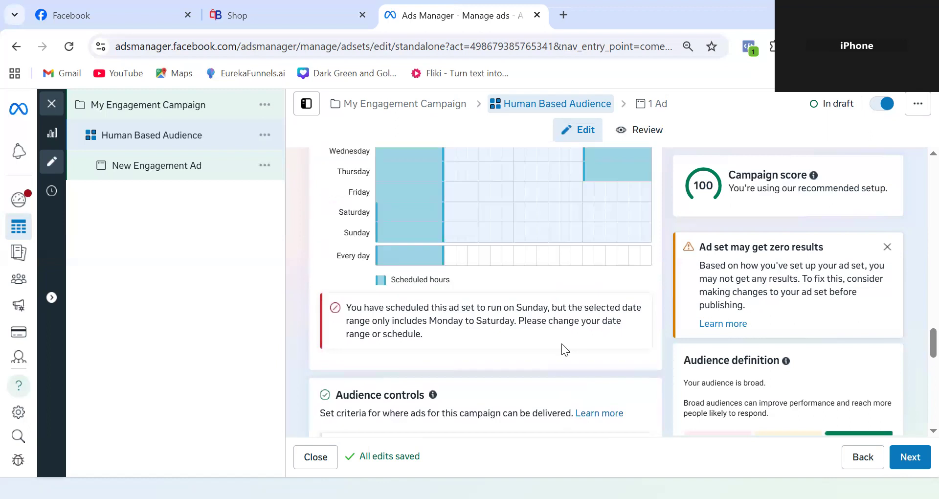
{"action": "scroll", "coordinate": [561, 343], "scroll_direction": "up", "scroll_amount": 2}
{"action": "scroll", "coordinate": [649, 213], "scroll_direction": "up", "scroll_amount": 2}
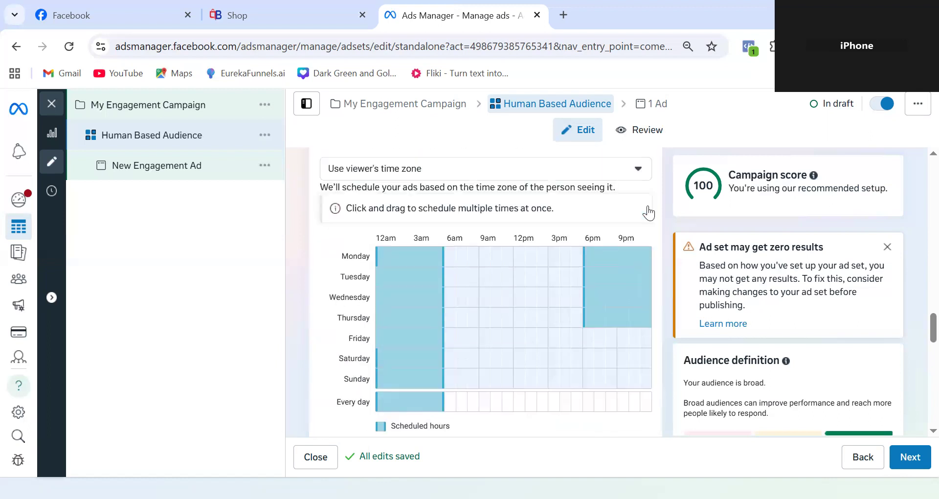
{"action": "left_click_drag", "start_coordinate": [638, 267], "coordinate": [603, 294]}
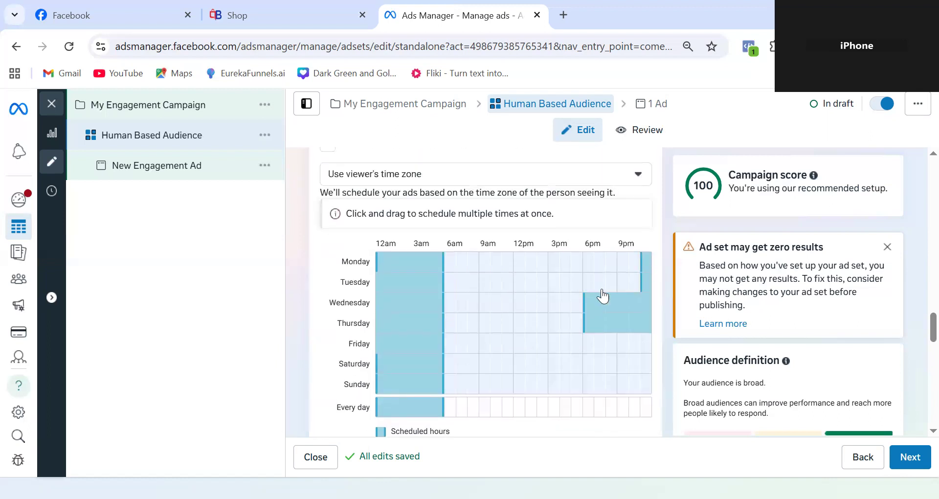
{"action": "left_click", "coordinate": [646, 407]}
{"action": "right_click", "coordinate": [642, 274]}
{"action": "left_click", "coordinate": [600, 262]}
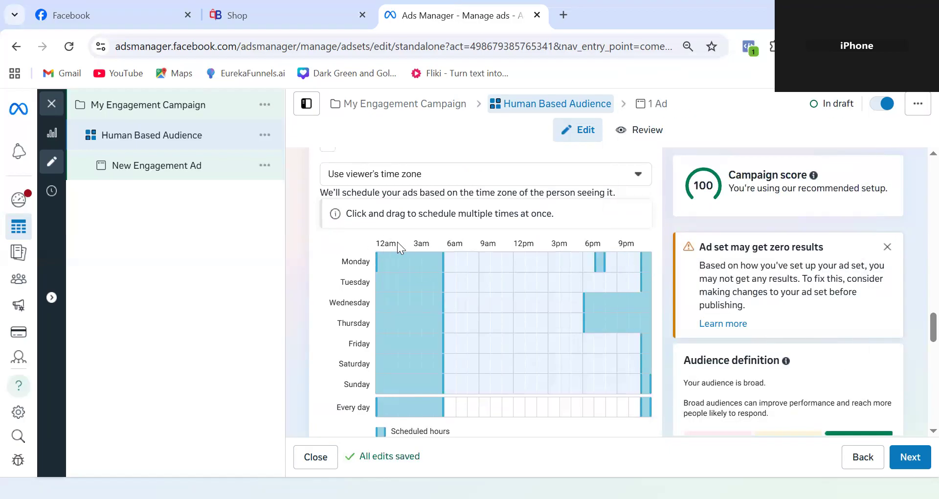
Switch the ad set's budget type to Daily budget and set the amount to Rs500.
{"action": "scroll", "coordinate": [392, 287], "scroll_direction": "up", "scroll_amount": 4}
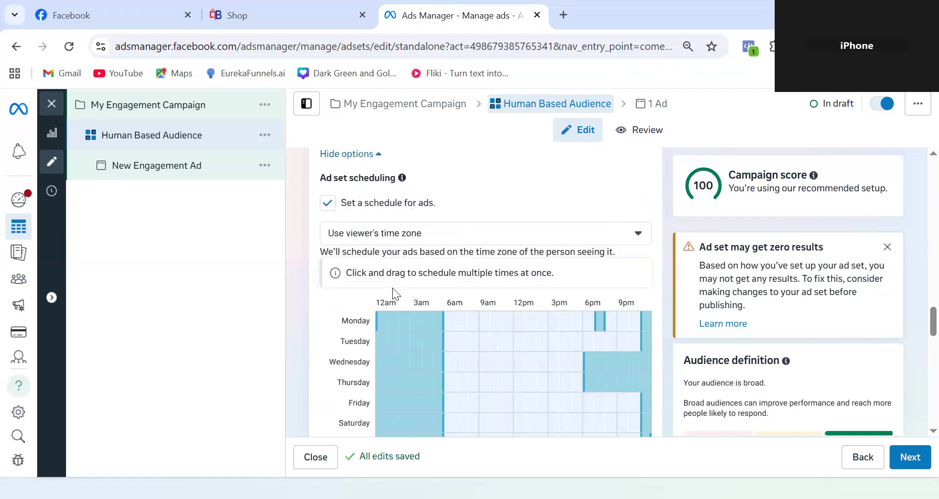
{"action": "scroll", "coordinate": [392, 288], "scroll_direction": "up", "scroll_amount": 5}
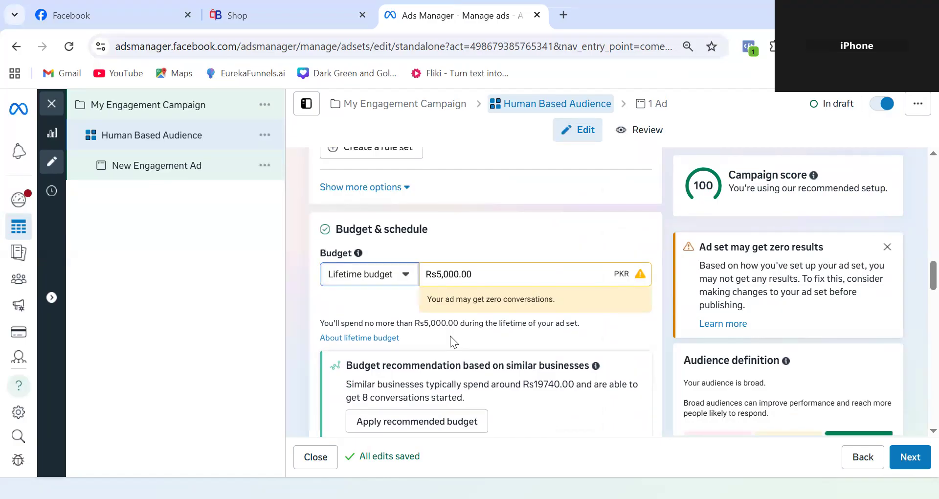
{"action": "left_click", "coordinate": [375, 282]}
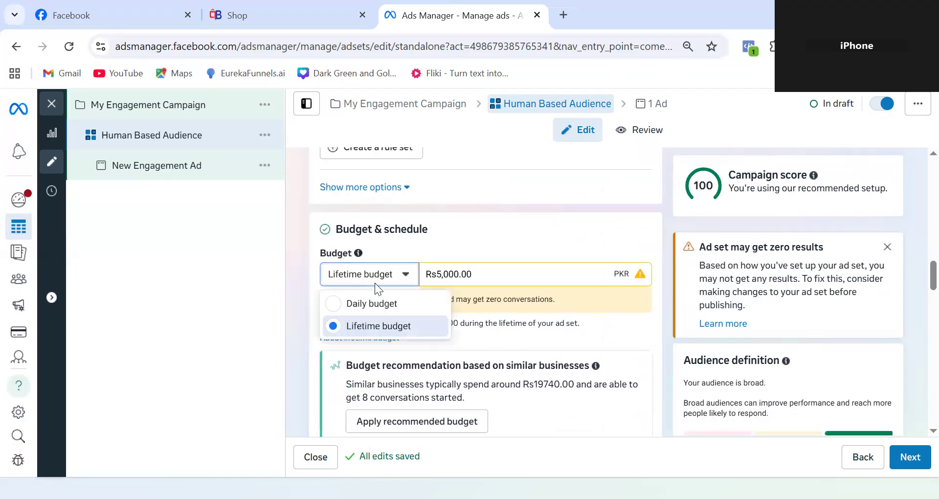
{"action": "left_click", "coordinate": [337, 305]}
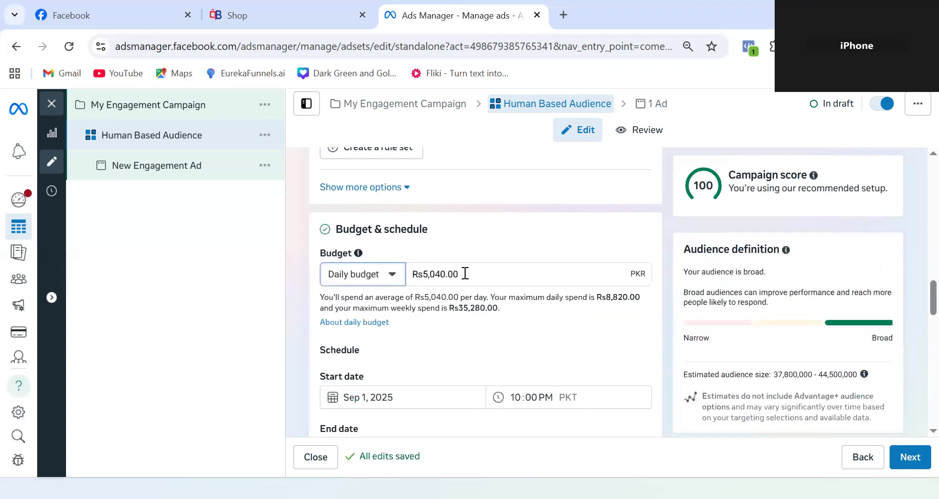
{"action": "left_click_drag", "start_coordinate": [423, 274], "coordinate": [451, 275]}
{"action": "type", "text": "500"}
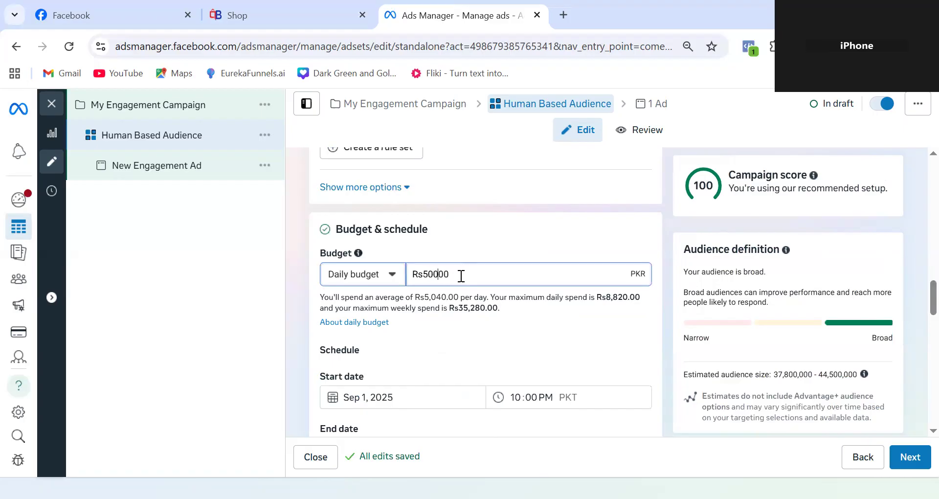
{"action": "key", "text": "BackSpace"}
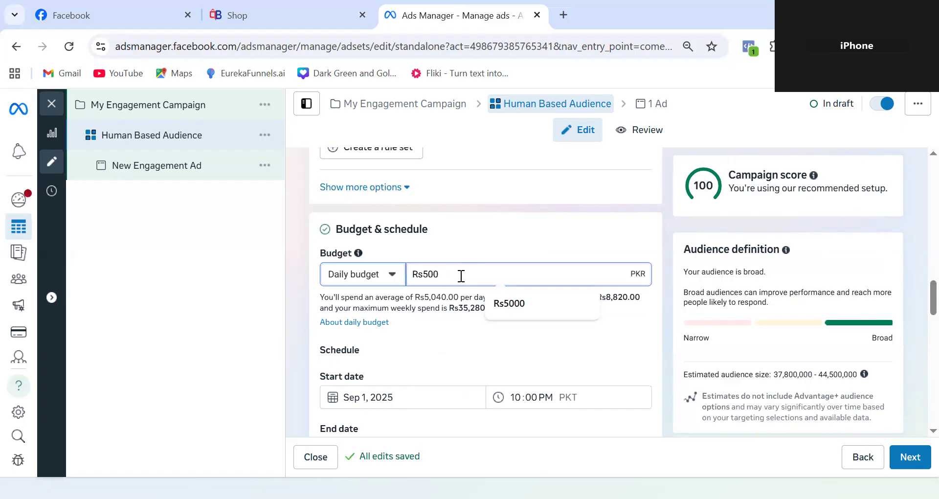
{"action": "left_click", "coordinate": [459, 338]}
Turn off Set an end date in the ad set's schedule.
{"action": "scroll", "coordinate": [470, 342], "scroll_direction": "up", "scroll_amount": 10}
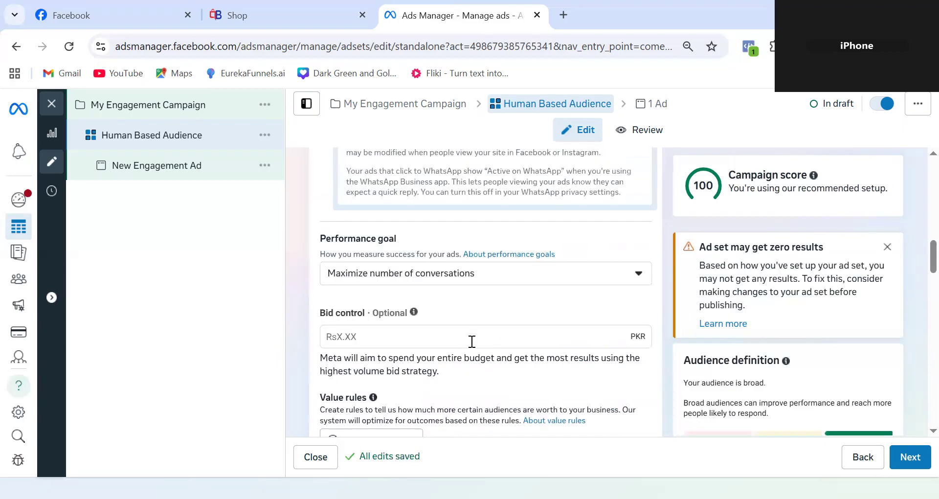
{"action": "scroll", "coordinate": [472, 342], "scroll_direction": "down", "scroll_amount": 8}
{"action": "scroll", "coordinate": [471, 341], "scroll_direction": "down", "scroll_amount": 3}
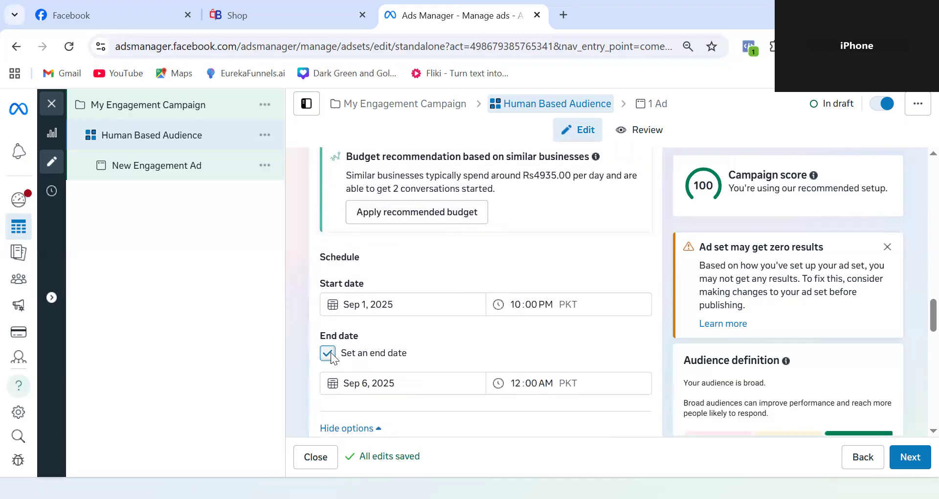
{"action": "left_click", "coordinate": [331, 353]}
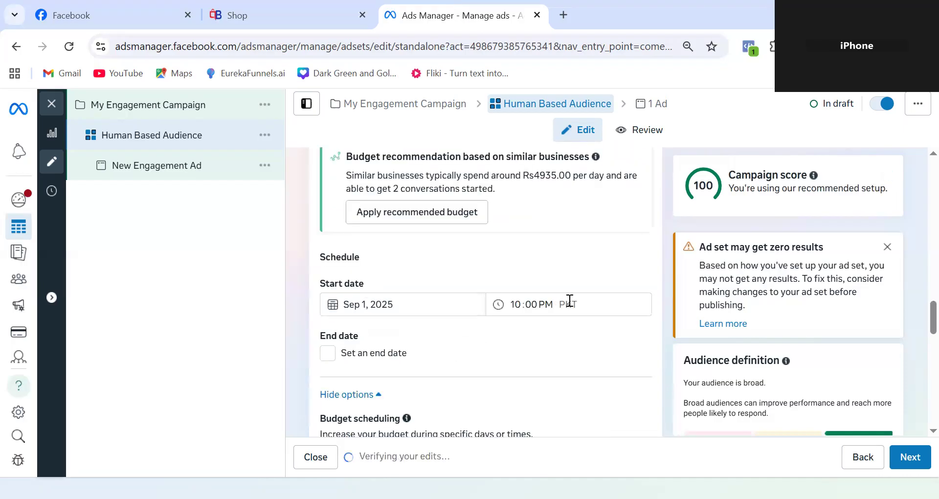
Open the Locations setting under Audience controls for editing.
{"action": "scroll", "coordinate": [506, 328], "scroll_direction": "down", "scroll_amount": 5}
{"action": "scroll", "coordinate": [506, 328], "scroll_direction": "down", "scroll_amount": 2}
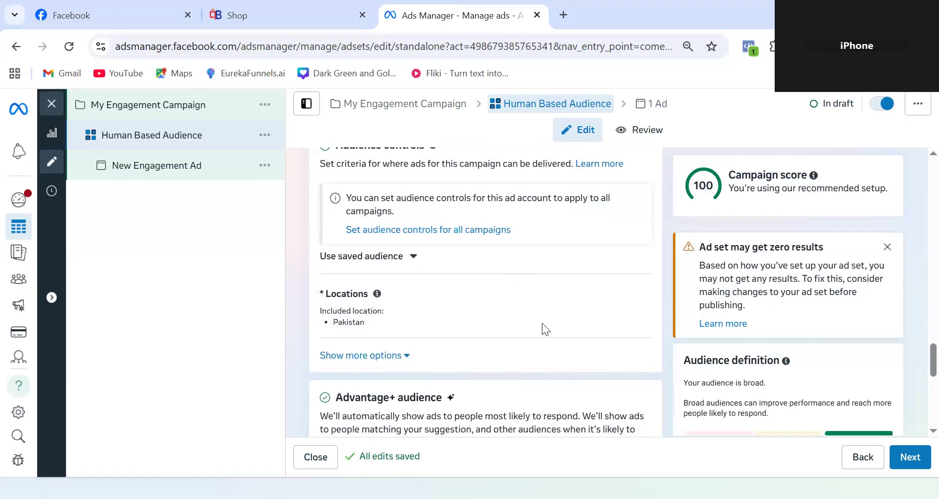
{"action": "left_click", "coordinate": [632, 297]}
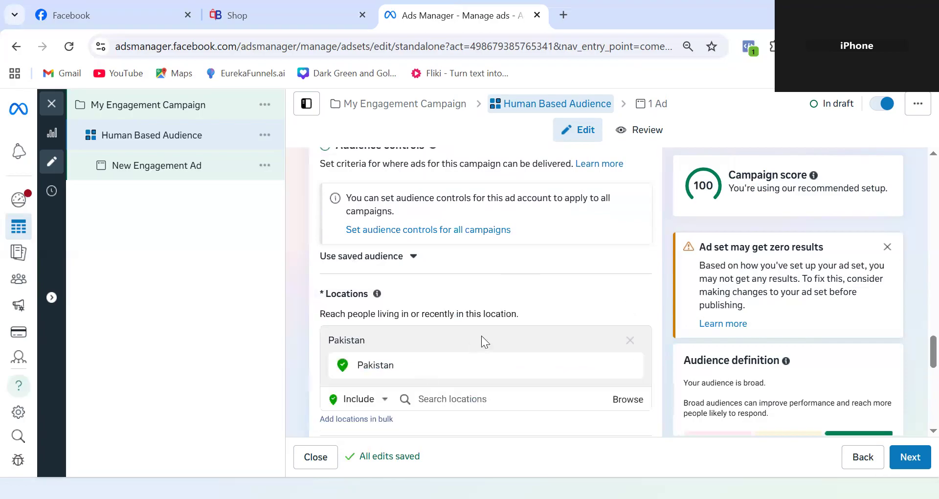
{"action": "scroll", "coordinate": [482, 336], "scroll_direction": "down", "scroll_amount": 1}
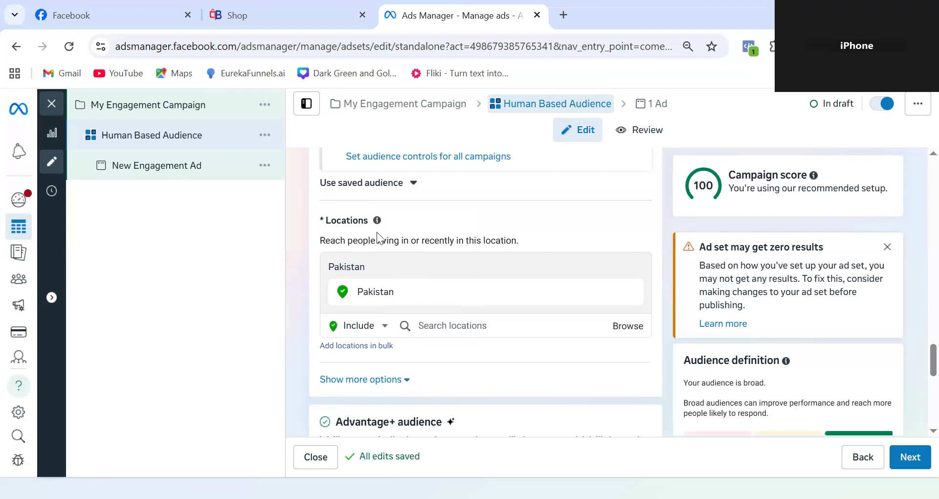
Add the city of Karachi, Sindh as an included location for the ad set's audience.
{"action": "left_click", "coordinate": [465, 327]}
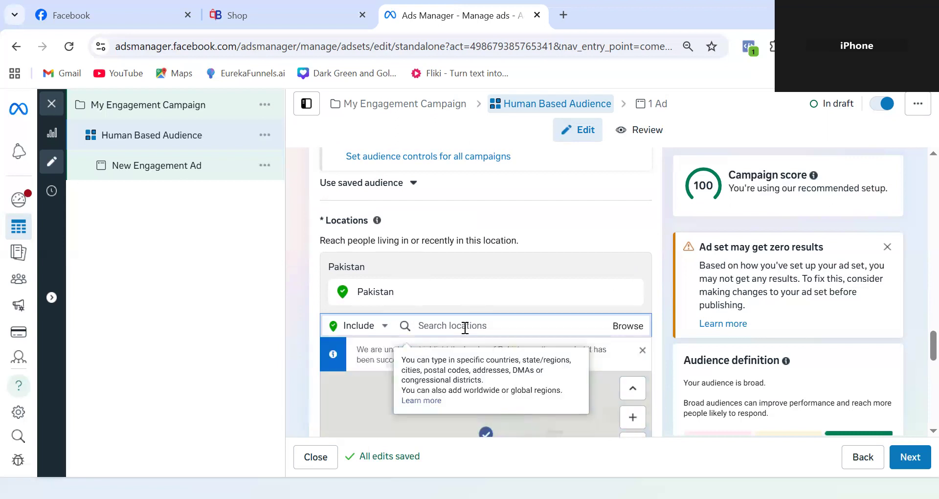
{"action": "type", "text": "Karachi"}
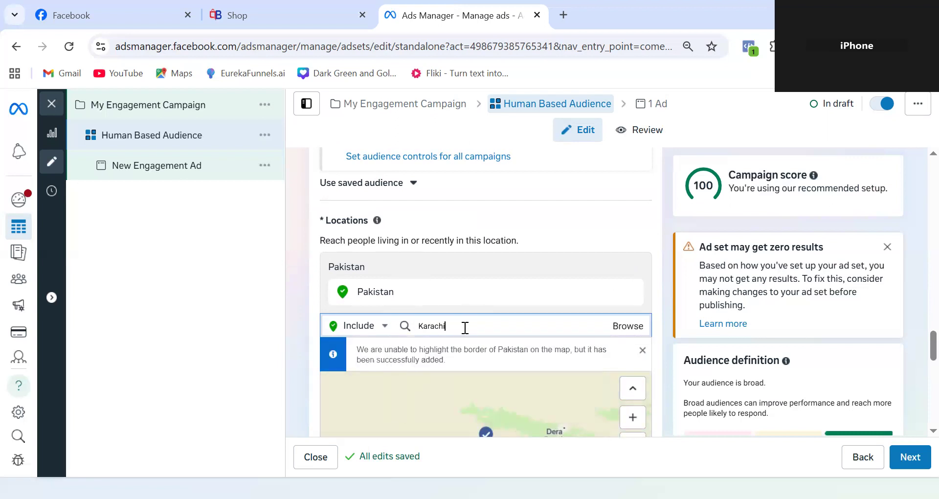
{"action": "left_click", "coordinate": [455, 354]}
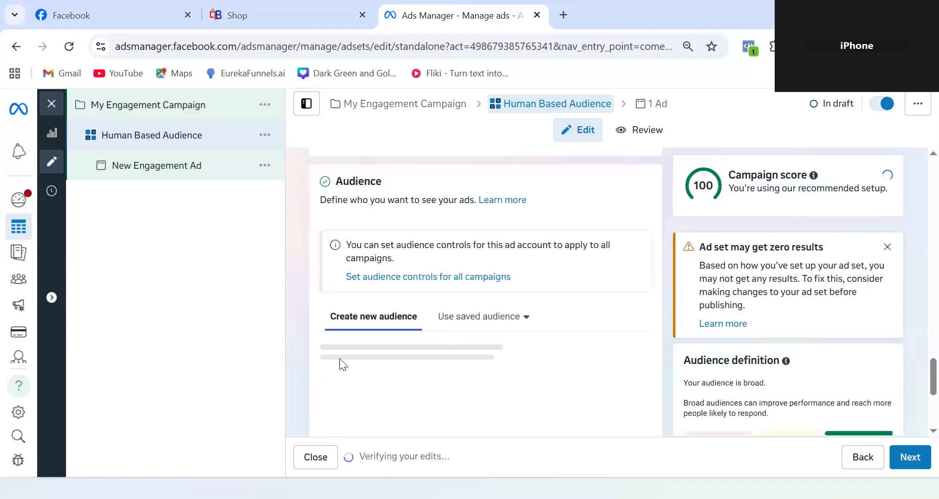
{"action": "scroll", "coordinate": [520, 325], "scroll_direction": "up", "scroll_amount": 3}
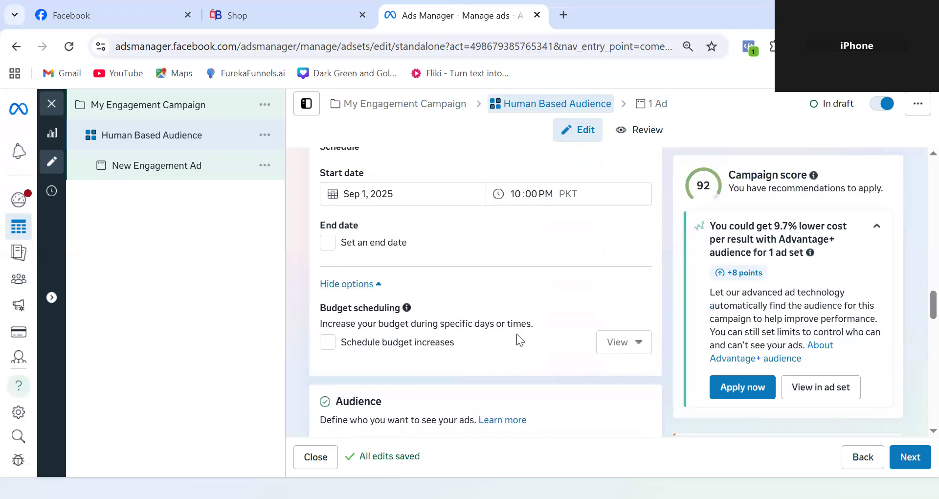
{"action": "scroll", "coordinate": [517, 333], "scroll_direction": "down", "scroll_amount": 5}
{"action": "scroll", "coordinate": [518, 338], "scroll_direction": "down", "scroll_amount": 5}
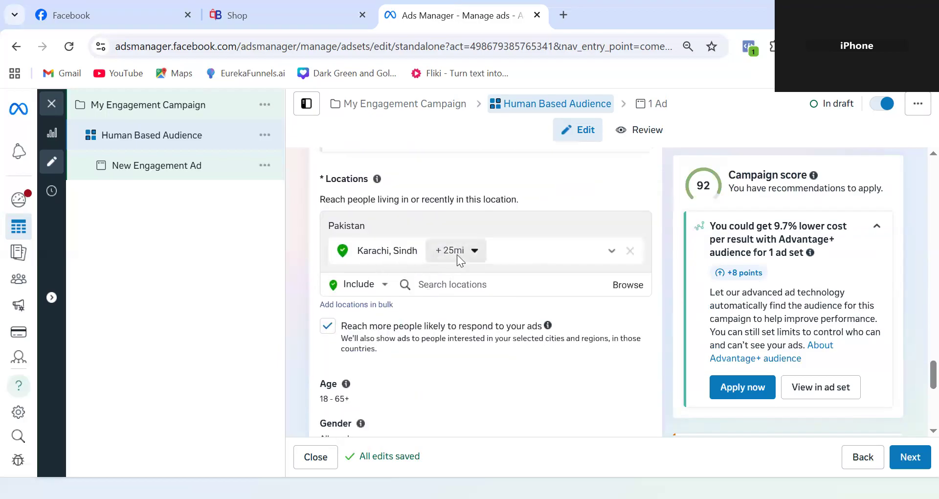
Check the radius options for Karachi and add Lahore, Punjab as an included audience location.
{"action": "left_click", "coordinate": [457, 253]}
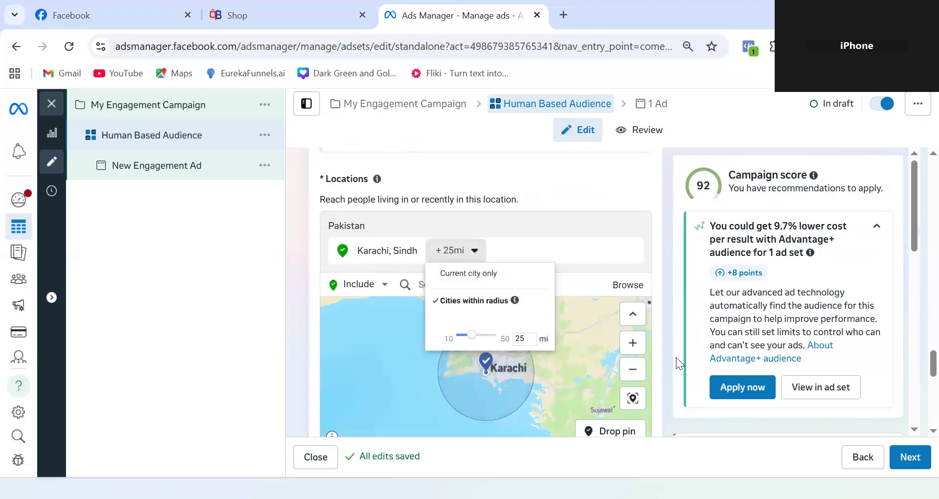
{"action": "scroll", "coordinate": [676, 357], "scroll_direction": "down", "scroll_amount": 2}
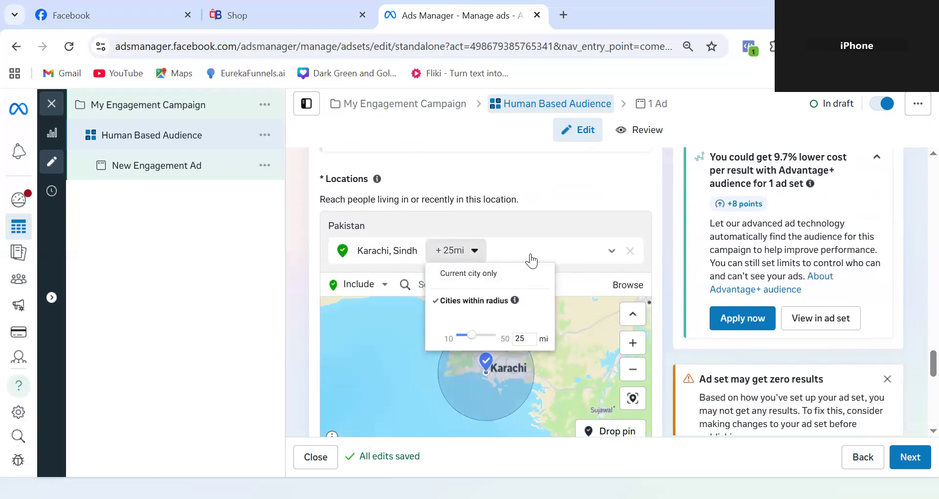
{"action": "left_click", "coordinate": [589, 281]}
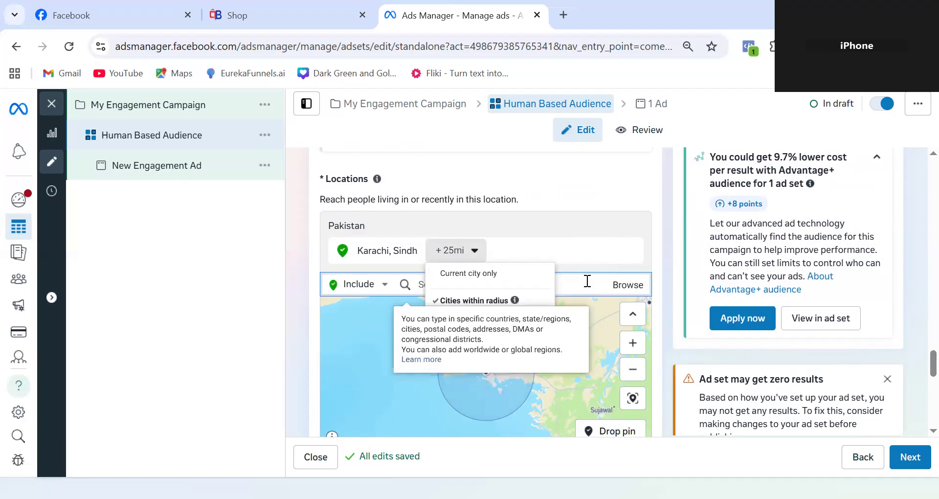
{"action": "type", "text": "La"}
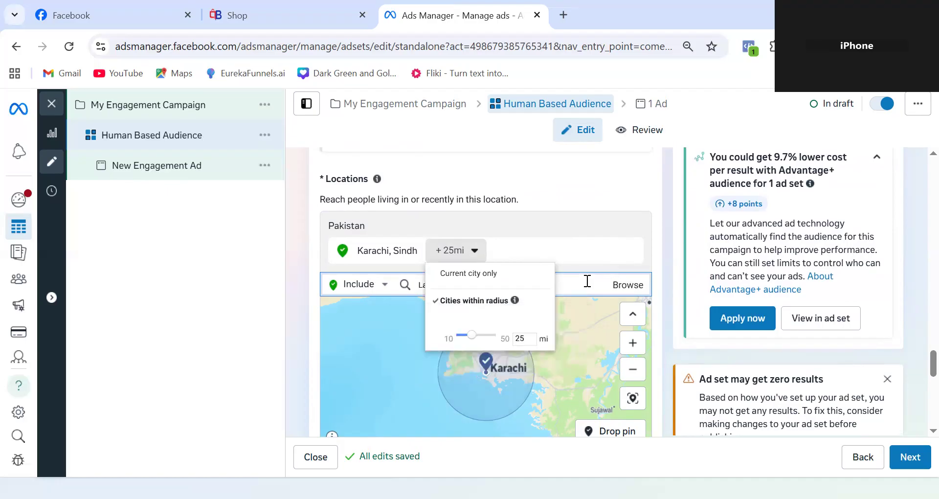
{"action": "left_click", "coordinate": [463, 315]}
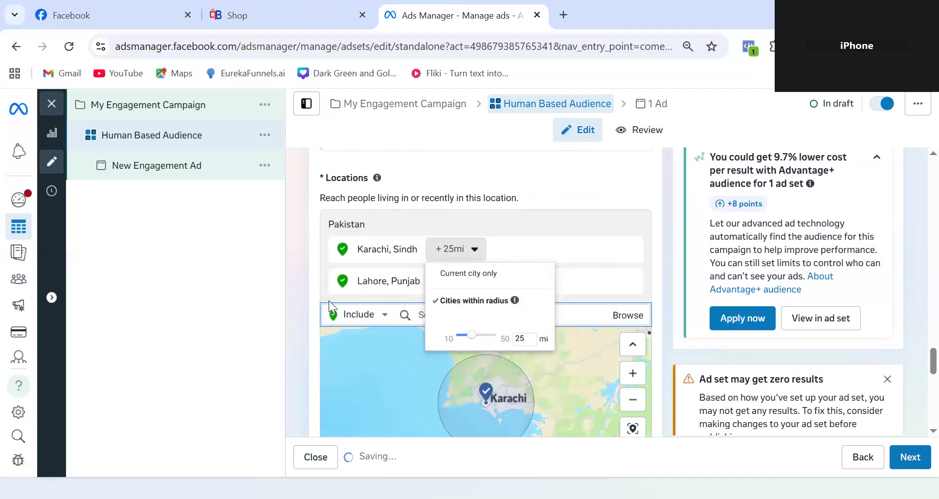
Add the city of Rawalpindi, Punjab, Pakistan to the included locations and inspect its surroundings on the map.
{"action": "left_click", "coordinate": [583, 288]}
{"action": "left_click", "coordinate": [498, 314]}
{"action": "type", "text": "Rawalpindi"}
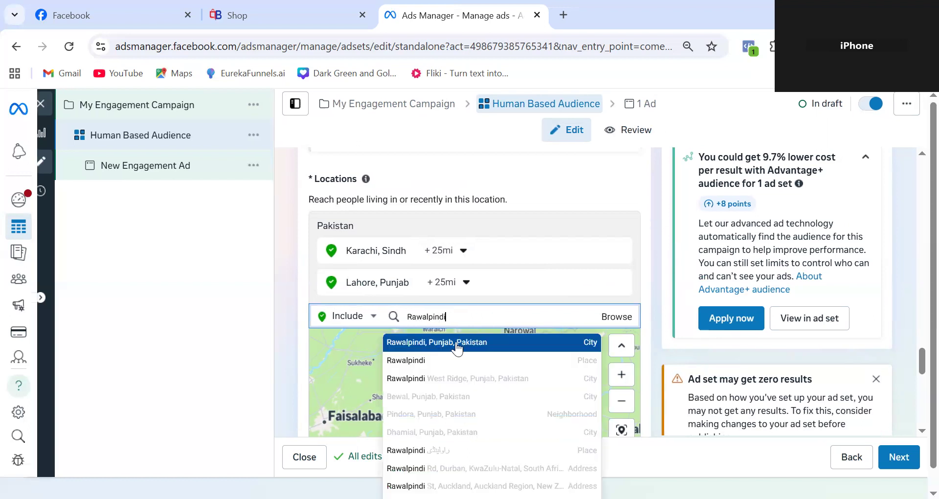
{"action": "left_click", "coordinate": [457, 344]}
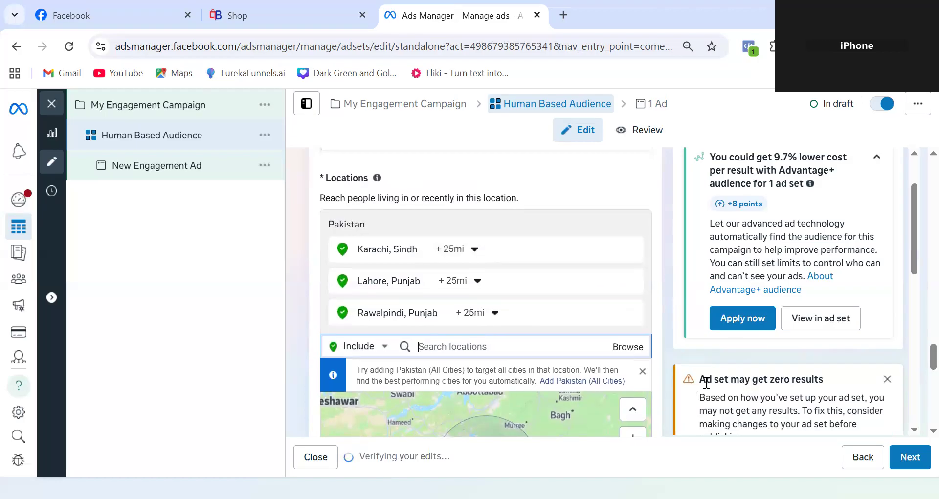
{"action": "scroll", "coordinate": [864, 351], "scroll_direction": "down", "scroll_amount": 2}
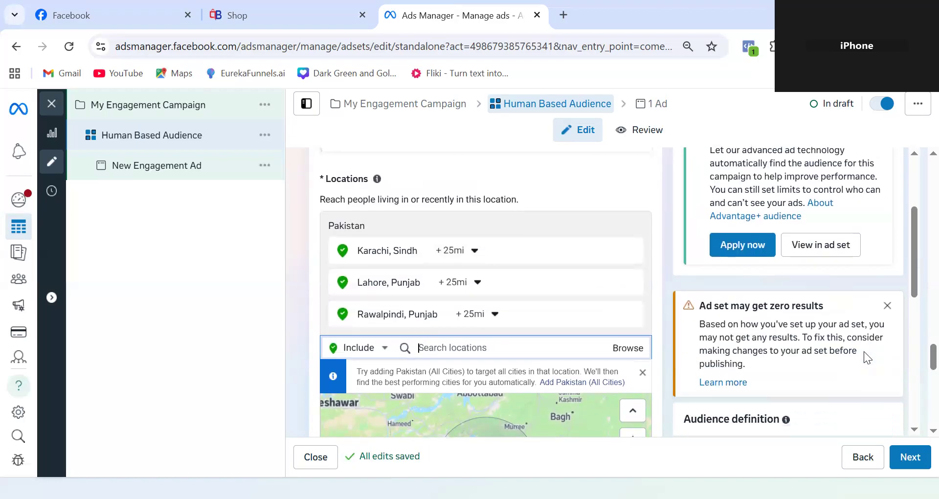
{"action": "scroll", "coordinate": [661, 385], "scroll_direction": "down", "scroll_amount": 3}
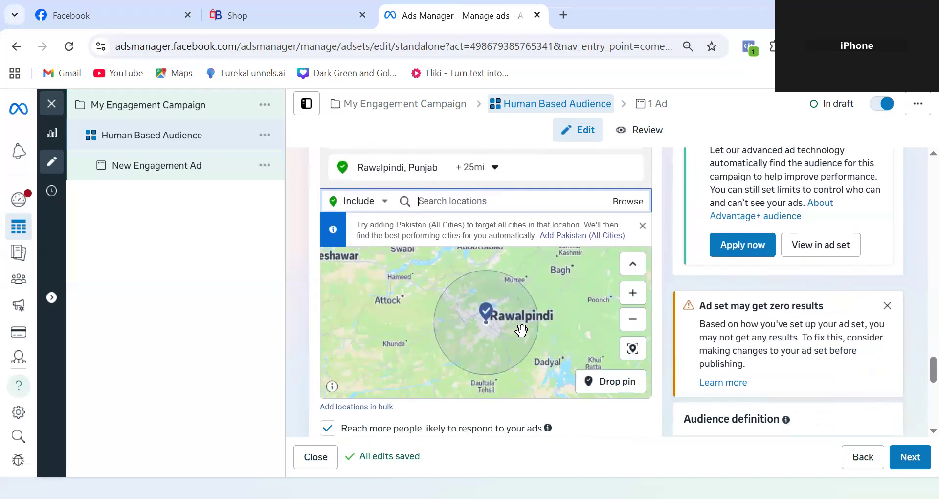
{"action": "scroll", "coordinate": [521, 331], "scroll_direction": "up", "scroll_amount": 3}
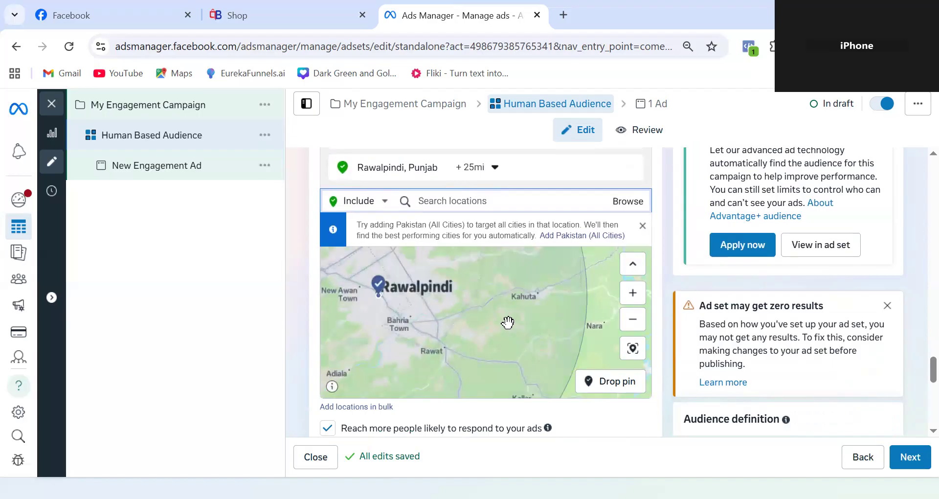
{"action": "left_click_drag", "start_coordinate": [483, 321], "coordinate": [524, 362]}
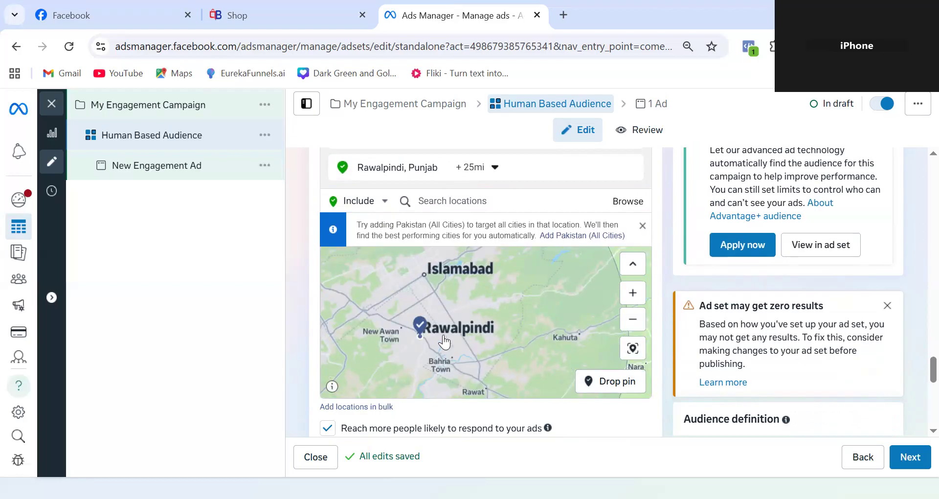
Add the city of Multan, Punjab, Pakistan to the included audience locations.
{"action": "left_click", "coordinate": [473, 199]}
{"action": "type", "text": "Mult"}
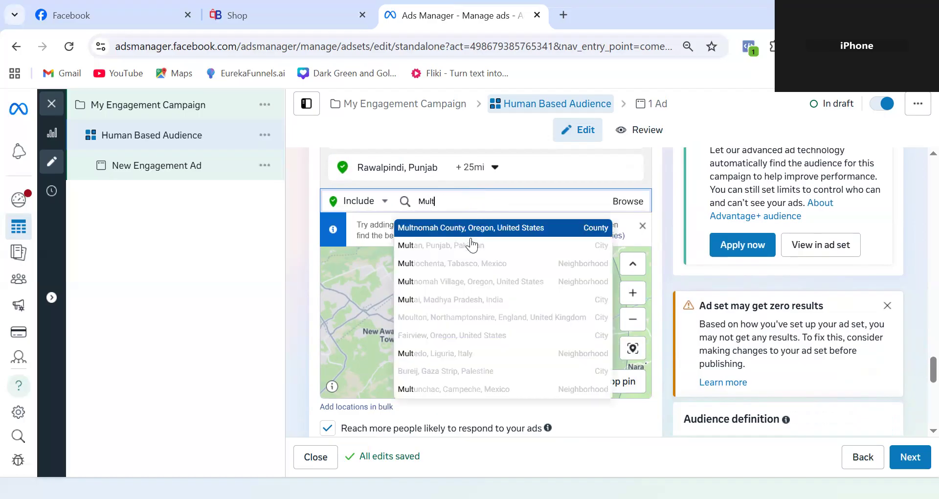
{"action": "key", "text": "Down"}
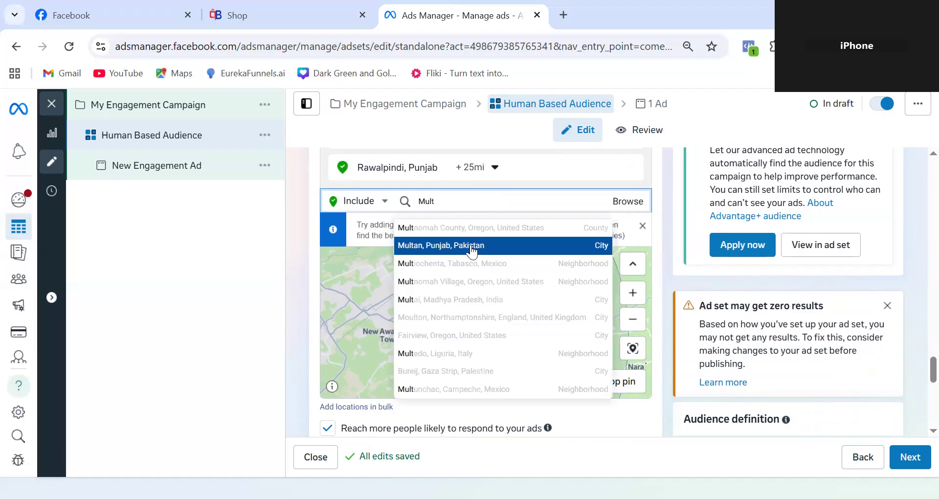
{"action": "key", "text": "Return"}
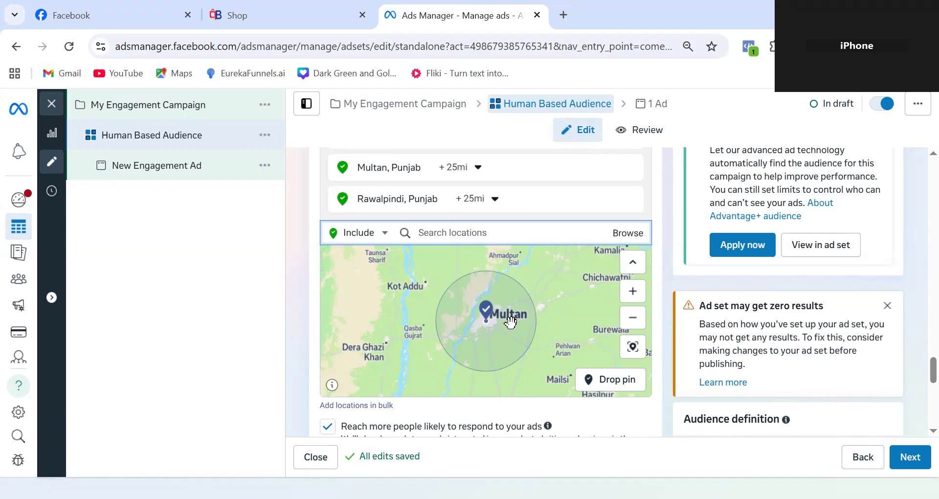
{"action": "scroll", "coordinate": [437, 257], "scroll_direction": "up", "scroll_amount": 2}
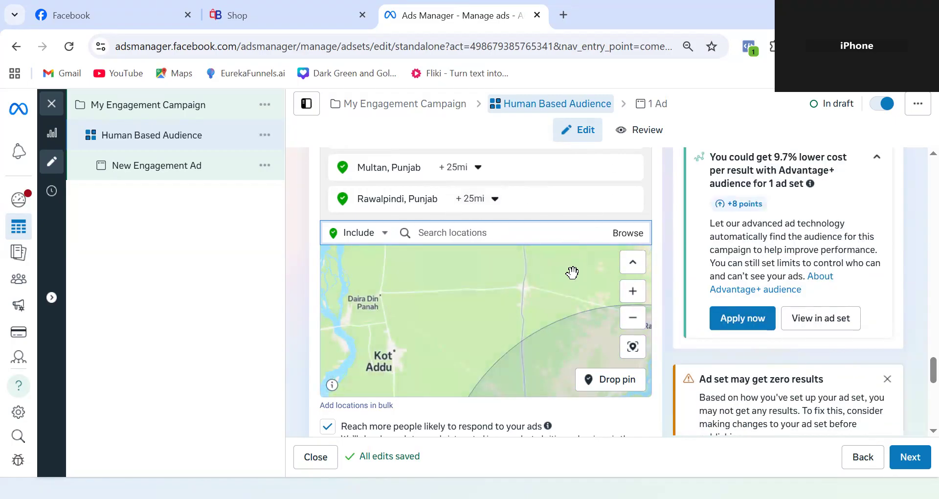
{"action": "scroll", "coordinate": [711, 301], "scroll_direction": "down", "scroll_amount": 3}
{"action": "scroll", "coordinate": [648, 320], "scroll_direction": "down", "scroll_amount": 2}
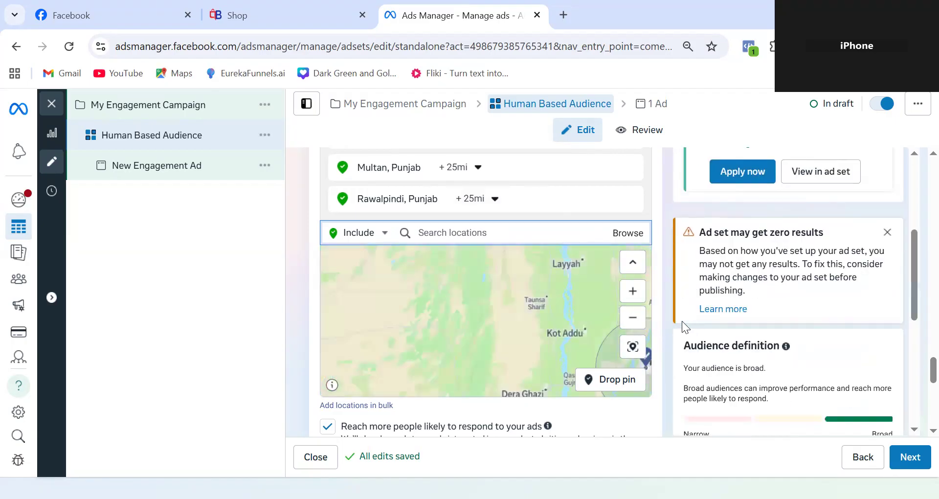
Set the audience's age range to a minimum of 25 and a maximum of 55.
{"action": "scroll", "coordinate": [680, 325], "scroll_direction": "down", "scroll_amount": 3}
{"action": "scroll", "coordinate": [660, 347], "scroll_direction": "down", "scroll_amount": 3}
{"action": "scroll", "coordinate": [597, 362], "scroll_direction": "down", "scroll_amount": 2}
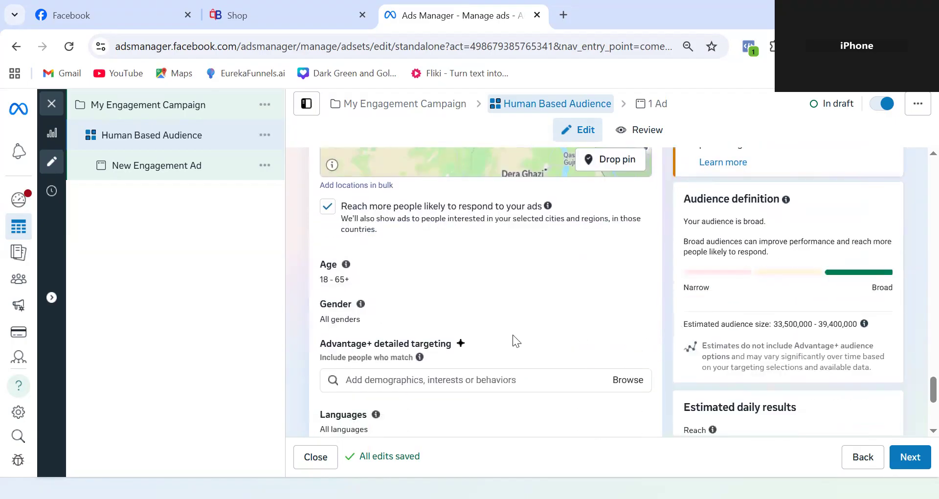
{"action": "left_click", "coordinate": [628, 268]}
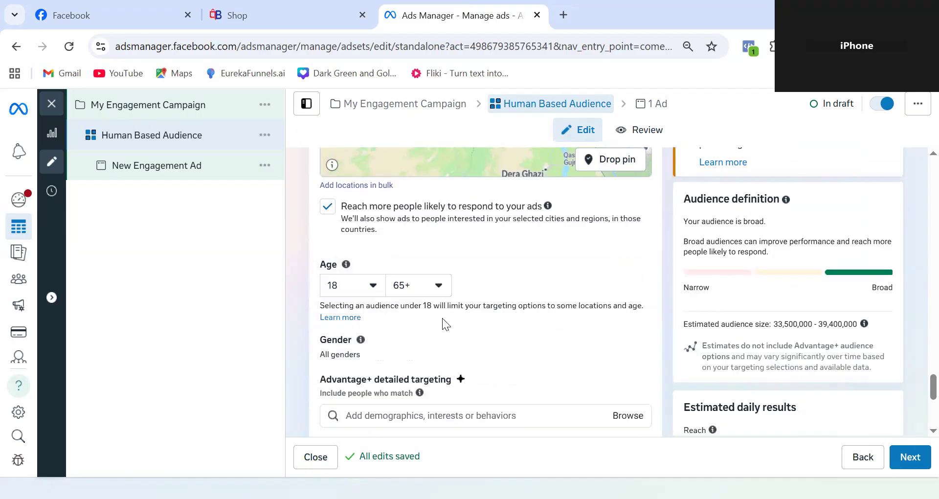
{"action": "left_click", "coordinate": [362, 295]}
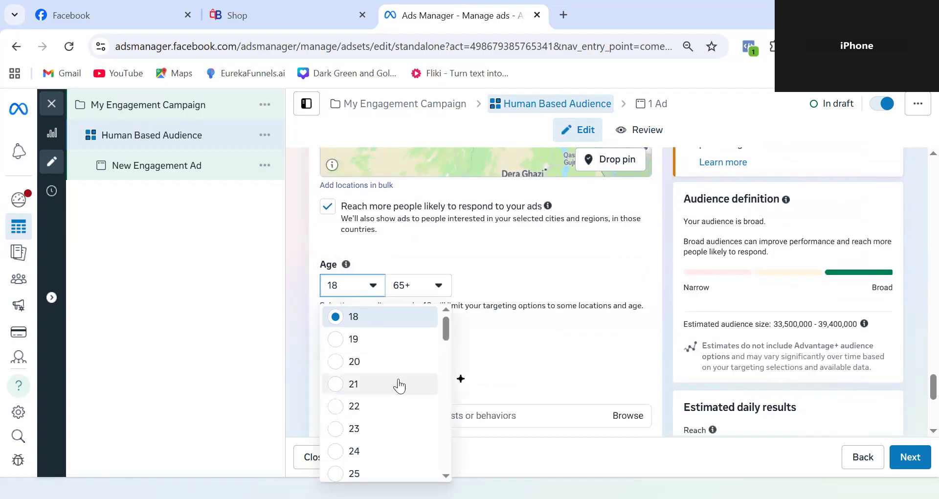
{"action": "left_click", "coordinate": [368, 473]}
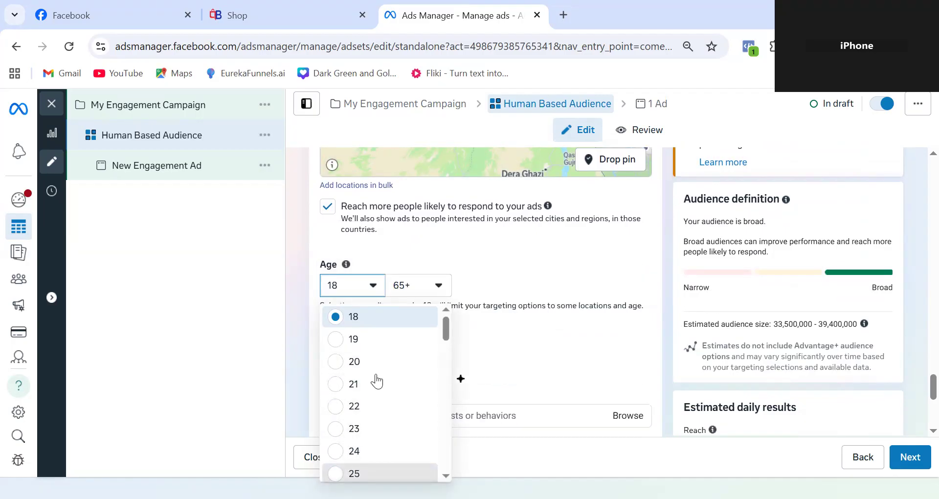
{"action": "left_click", "coordinate": [405, 291]}
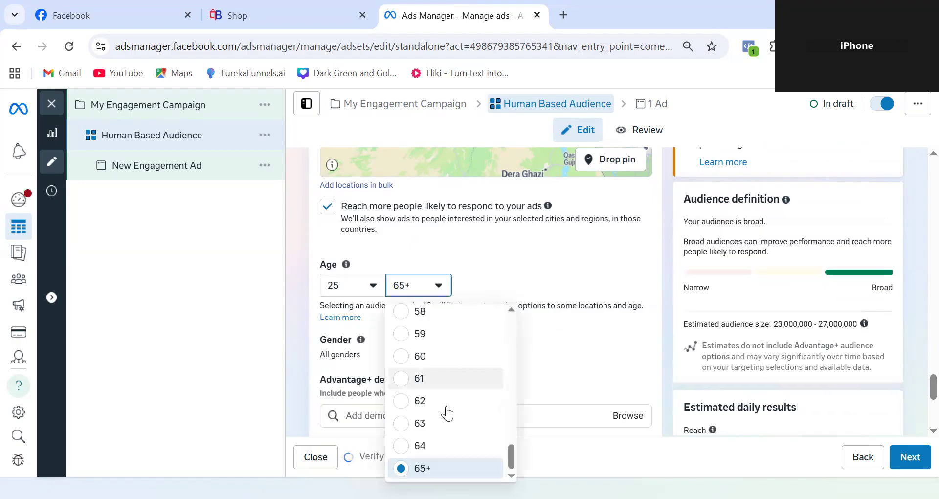
{"action": "scroll", "coordinate": [433, 377], "scroll_direction": "up", "scroll_amount": 3}
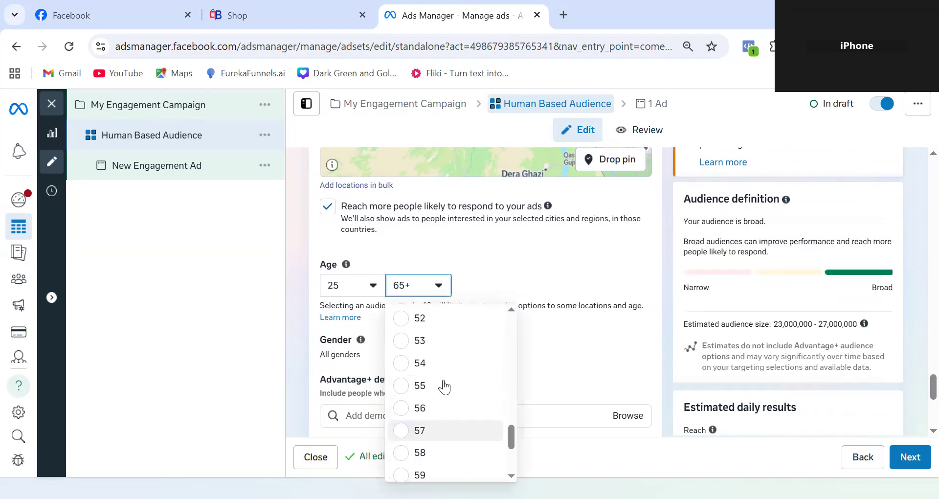
{"action": "scroll", "coordinate": [431, 370], "scroll_direction": "up", "scroll_amount": 2}
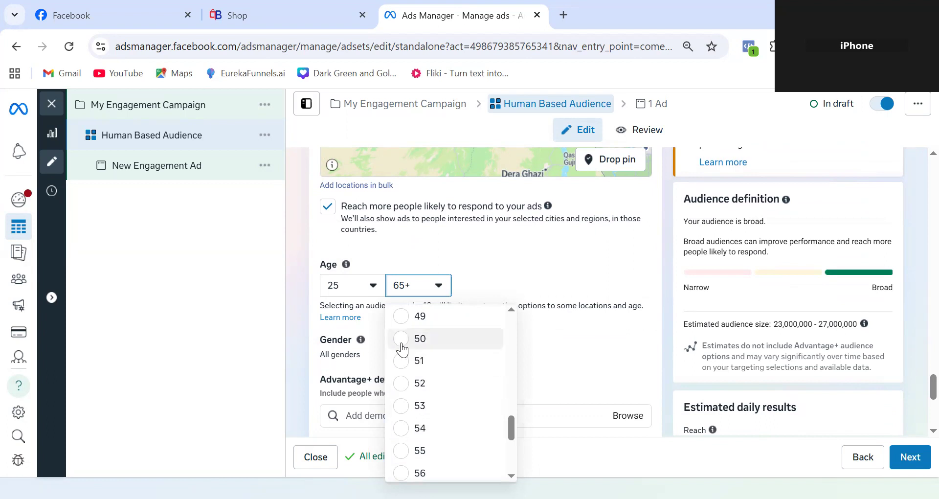
{"action": "left_click", "coordinate": [420, 449]}
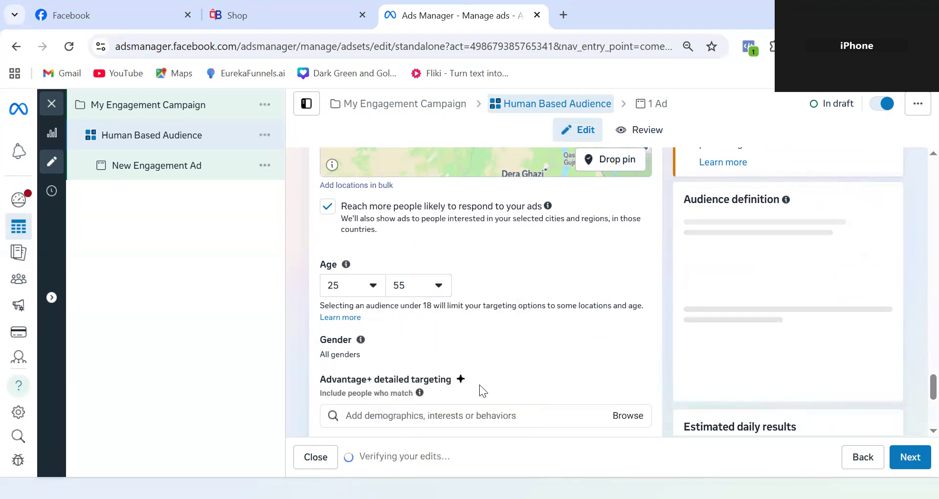
Open the audience's Gender setting, try Women and Men, and return it to All.
{"action": "left_click", "coordinate": [631, 341]}
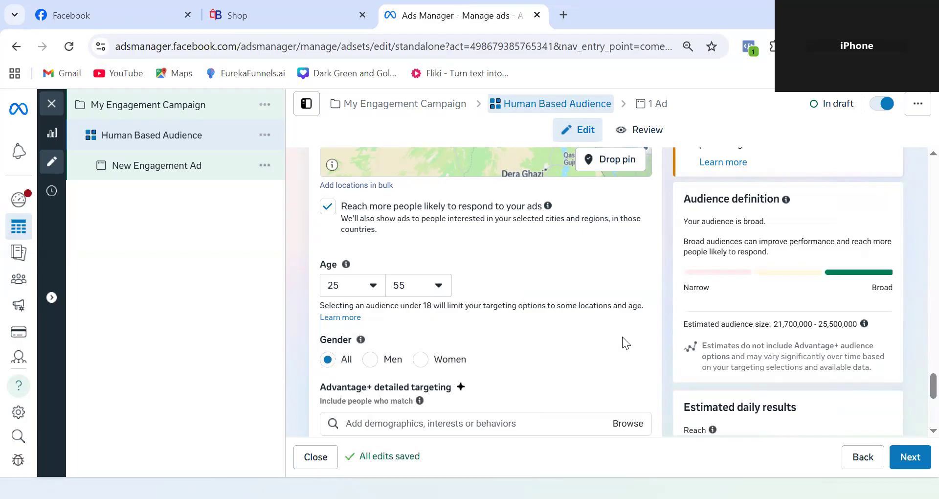
{"action": "scroll", "coordinate": [438, 371], "scroll_direction": "down", "scroll_amount": 1}
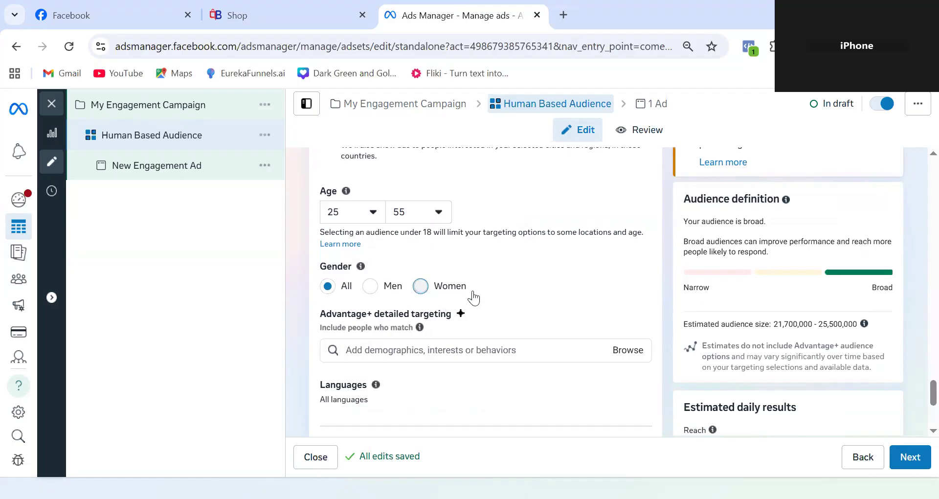
{"action": "left_click", "coordinate": [420, 285]}
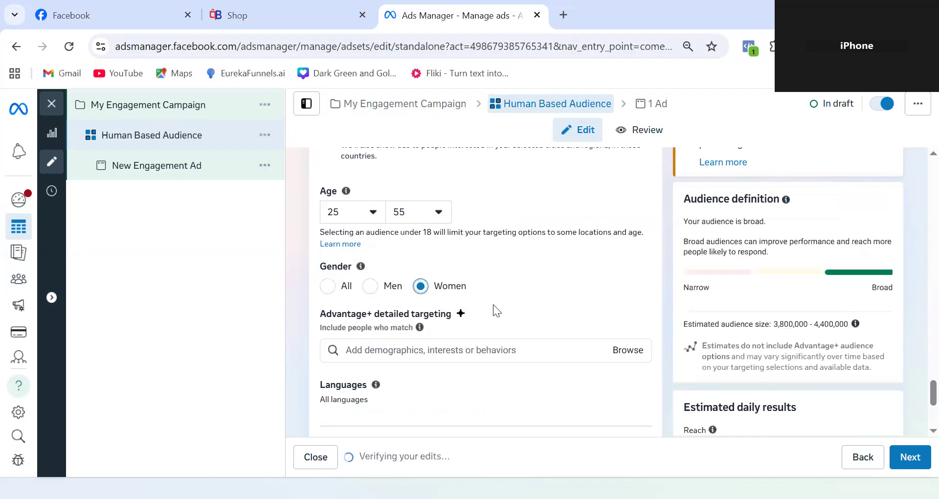
{"action": "left_click", "coordinate": [371, 290]}
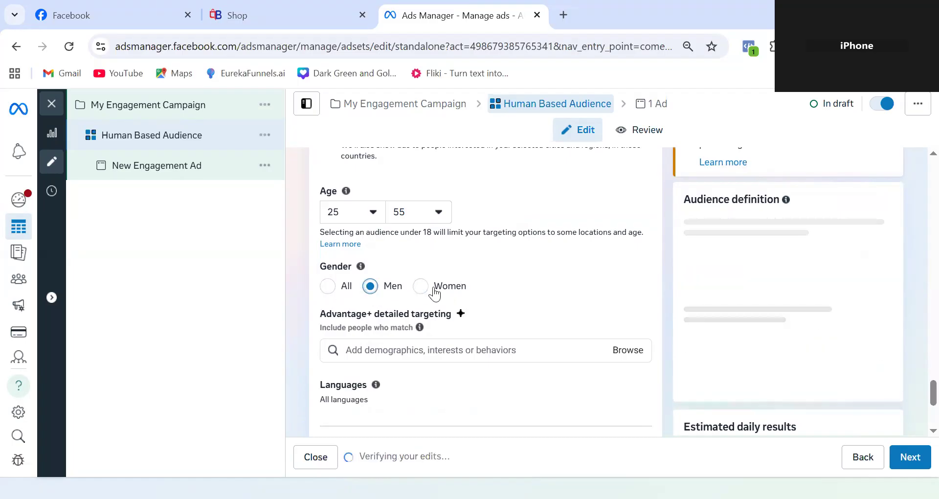
{"action": "left_click", "coordinate": [326, 286]}
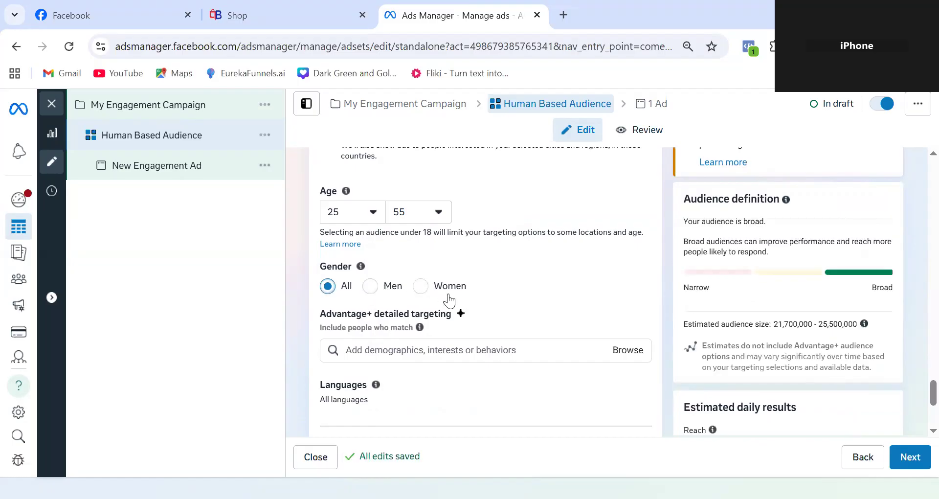
{"action": "scroll", "coordinate": [422, 404], "scroll_direction": "down", "scroll_amount": 1}
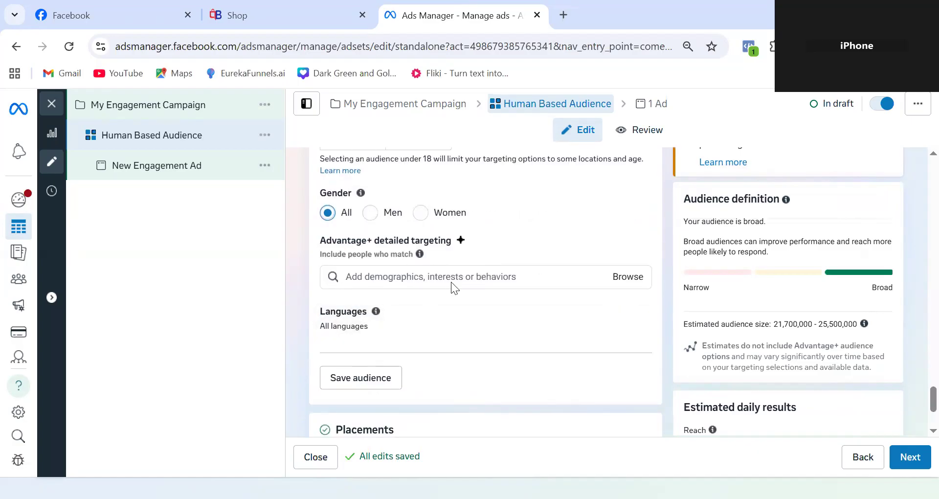
Search detailed targeting for "Small busine" and add the Small business job title to the audience.
{"action": "right_click", "coordinate": [502, 282]}
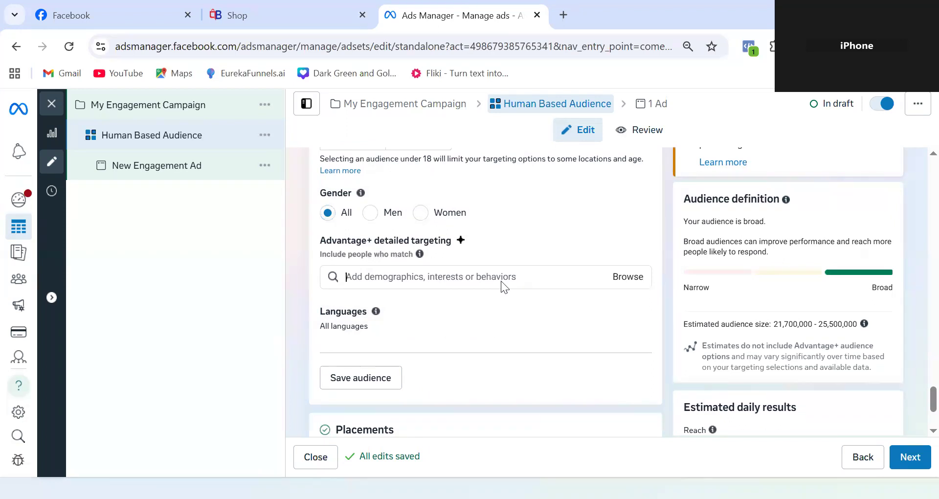
{"action": "left_click", "coordinate": [442, 280]}
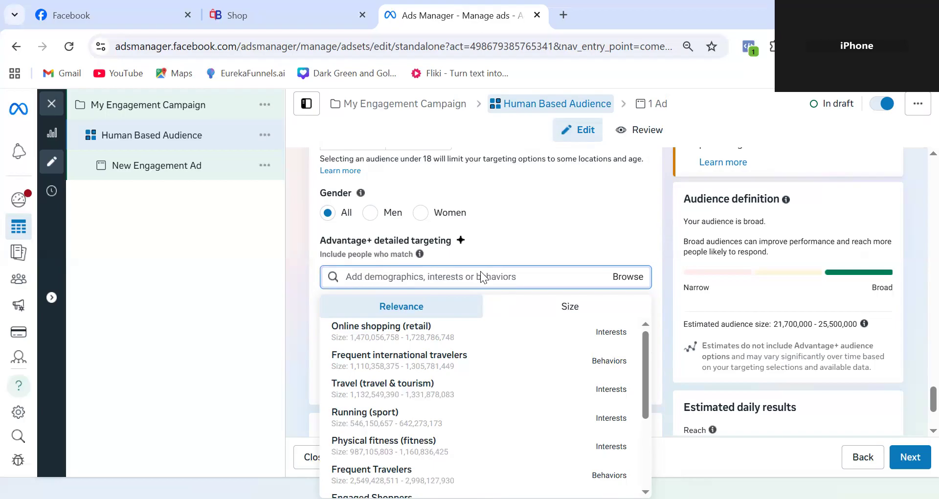
{"action": "type", "text": "sam"}
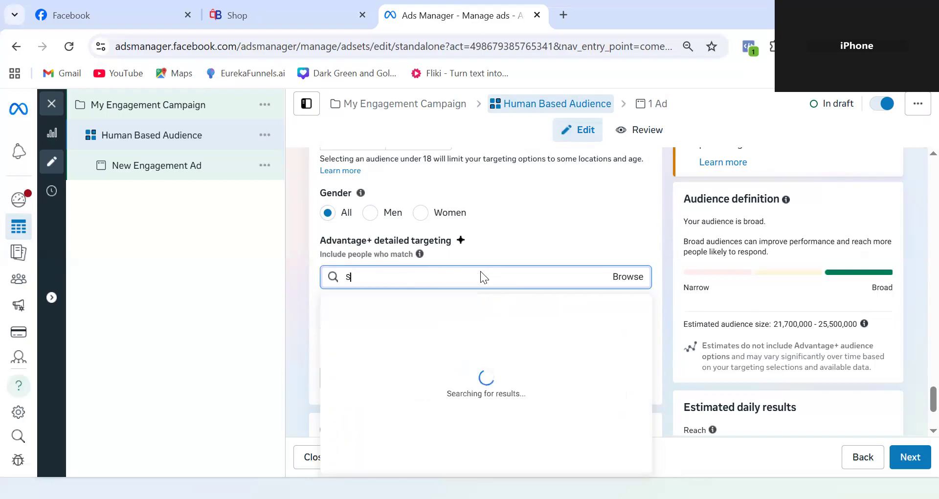
{"action": "key", "text": "BackSpace"}
{"action": "key", "text": "BackSpace"}
{"action": "type", "text": "ma"}
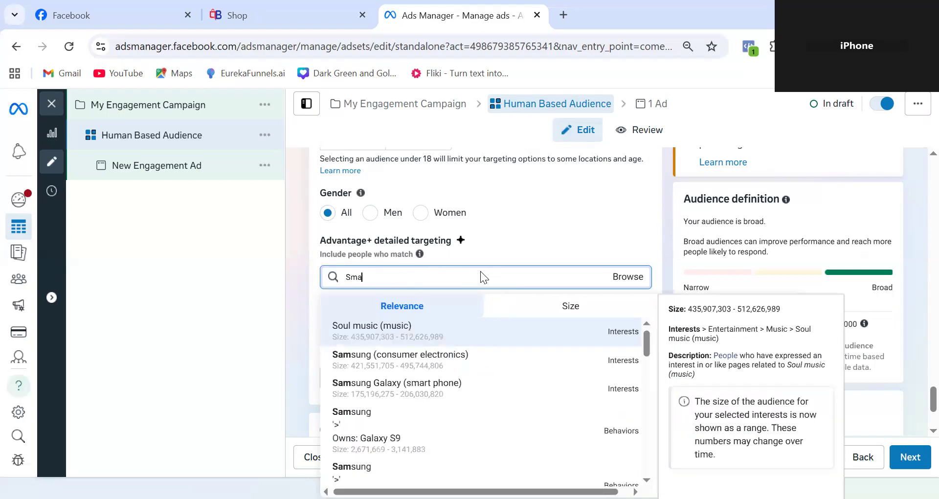
{"action": "type", "text": "ll busine"}
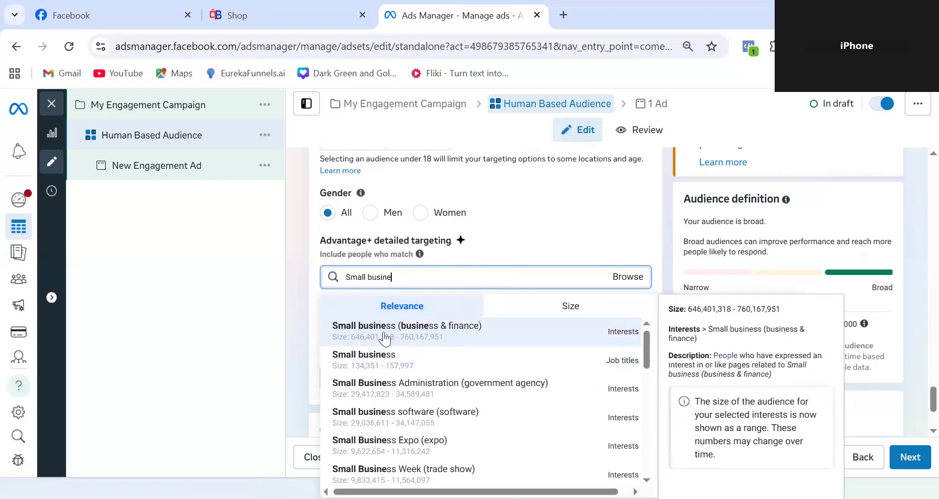
{"action": "left_click", "coordinate": [406, 361]}
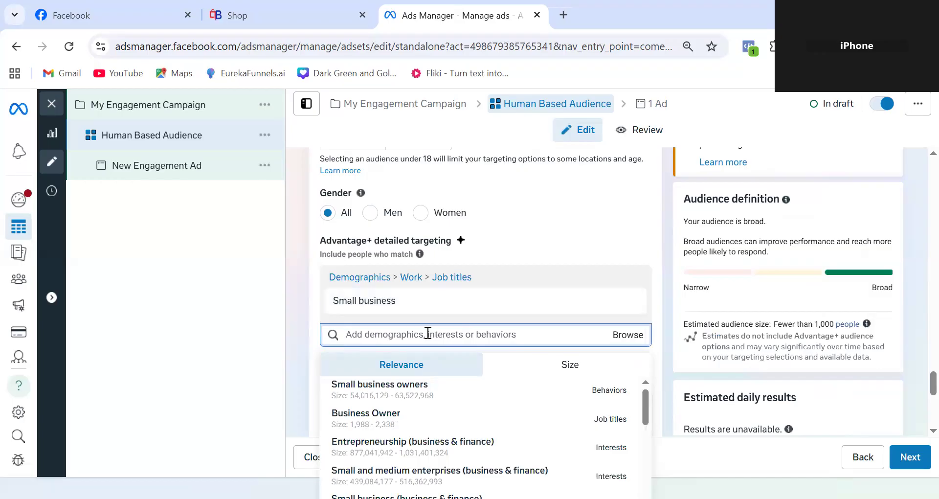
Add the Social media (online media) interest and the Business Owner job title to the detailed targeting.
{"action": "type", "text": "Soc"}
{"action": "type", "text": "ial"}
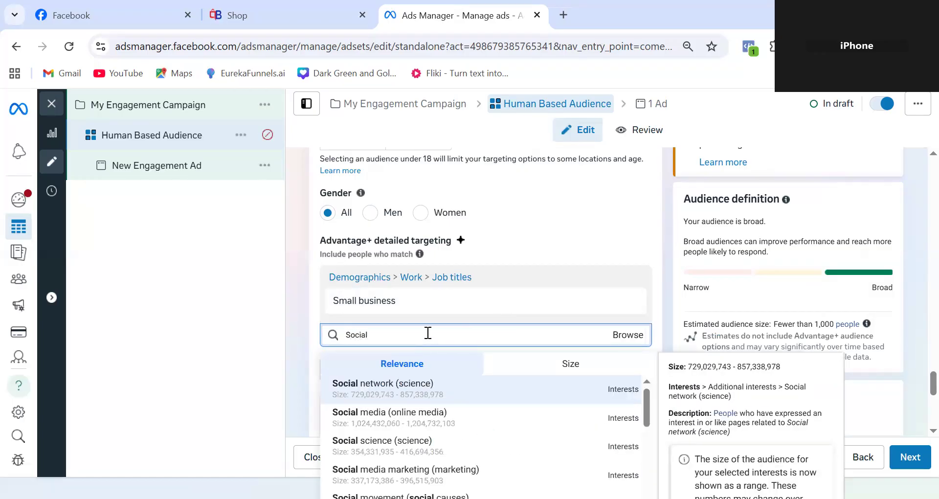
{"action": "left_click", "coordinate": [394, 422]}
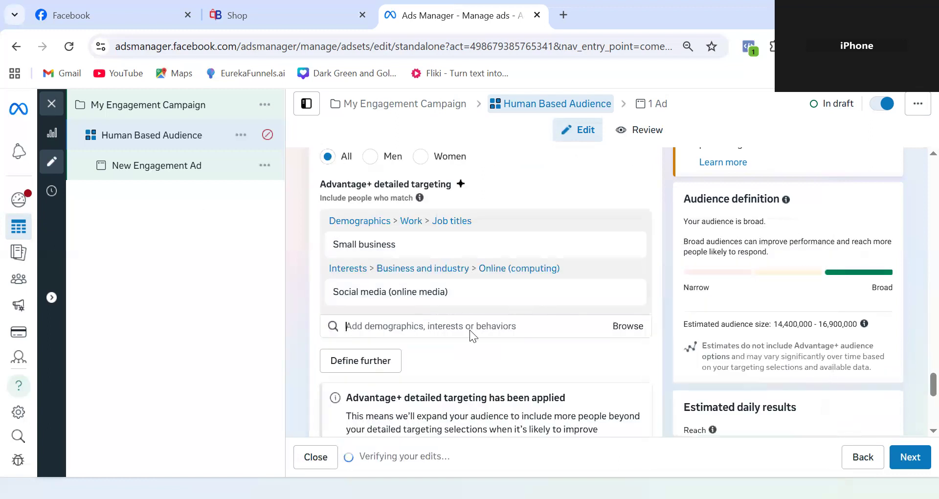
{"action": "left_click", "coordinate": [440, 326]}
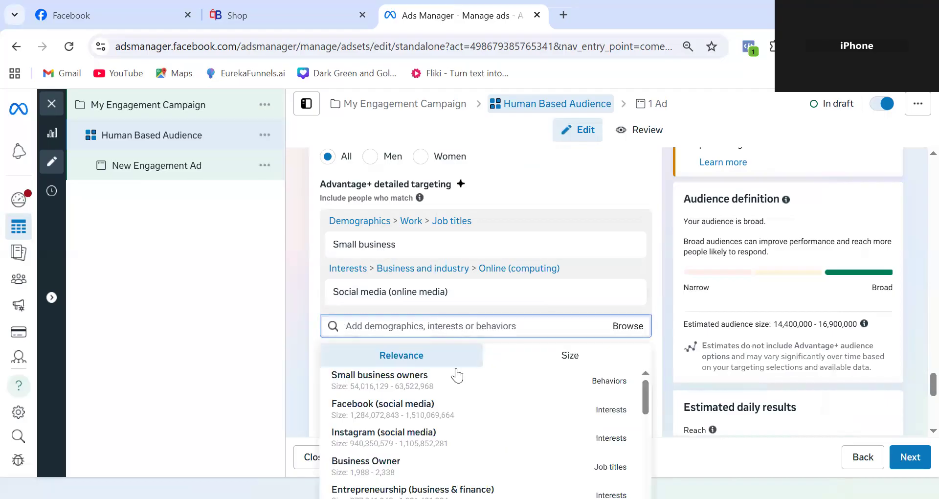
{"action": "mouse_move", "coordinate": [479, 411]}
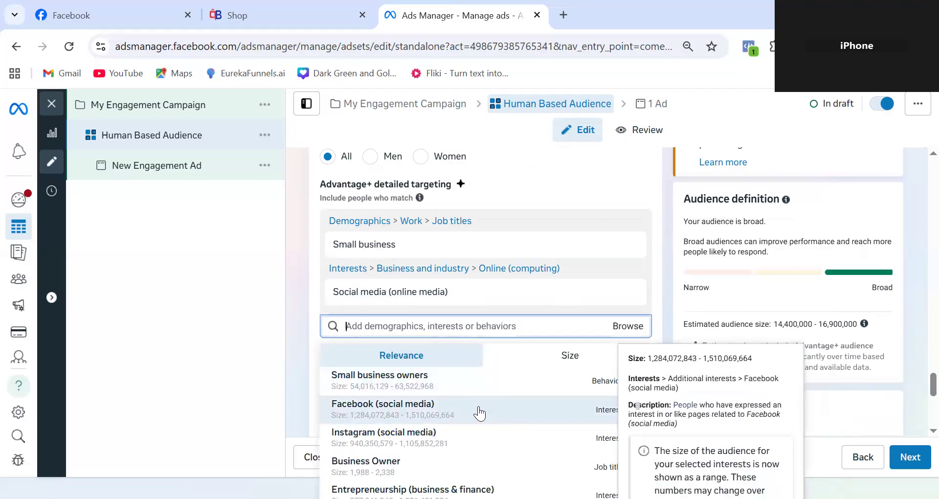
{"action": "left_click", "coordinate": [364, 469]}
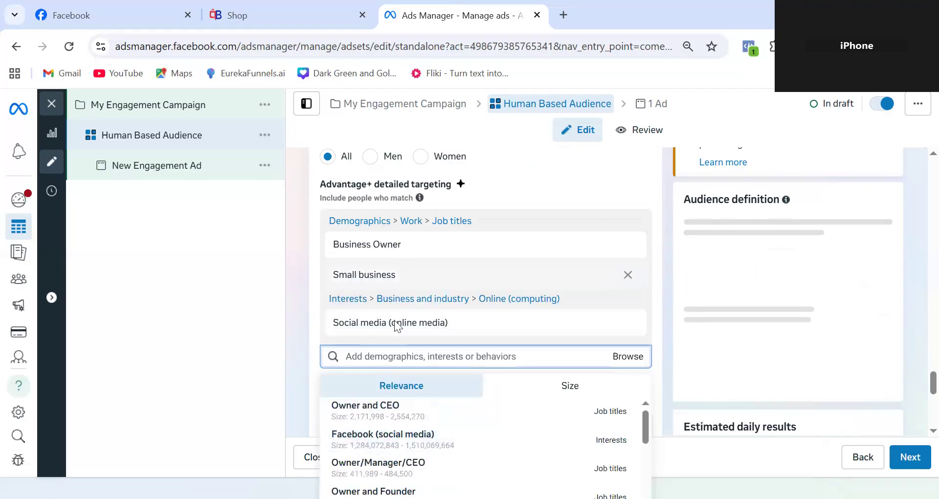
{"action": "left_click", "coordinate": [289, 369]}
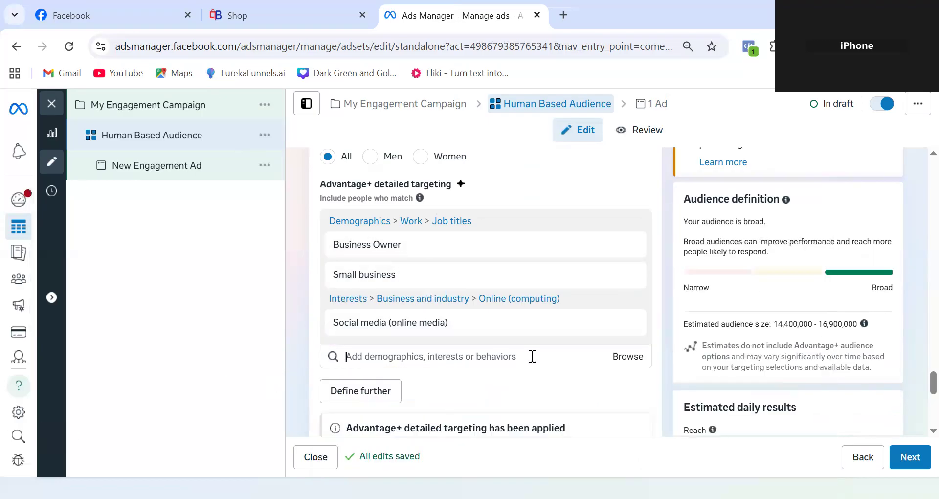
Proceed from the ad set to its ad and rename the ad as "Ad Creative".
{"action": "scroll", "coordinate": [533, 356], "scroll_direction": "down", "scroll_amount": 5}
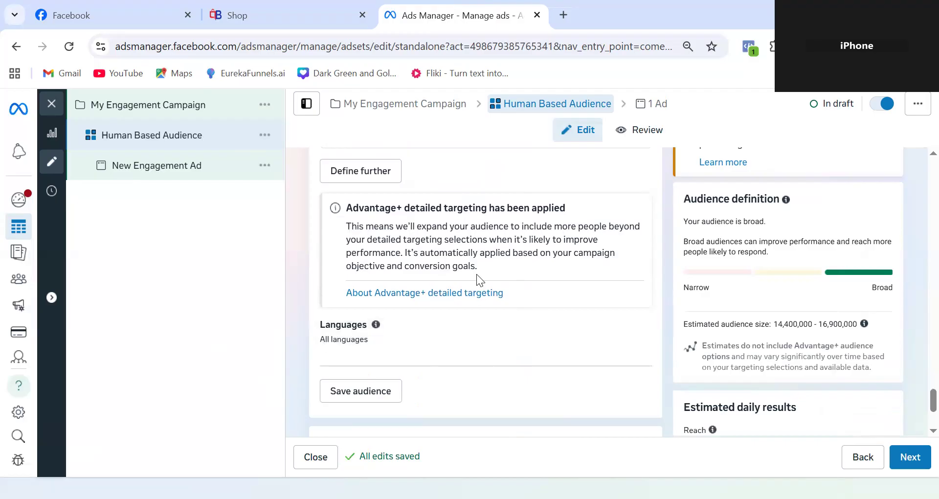
{"action": "left_click", "coordinate": [912, 460]}
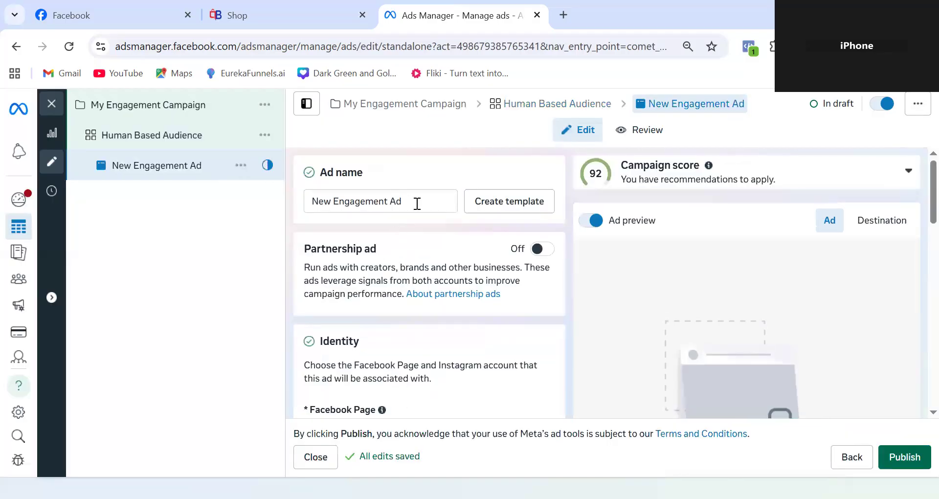
{"action": "left_click_drag", "start_coordinate": [418, 204], "coordinate": [273, 207]}
{"action": "type", "text": "Ad"}
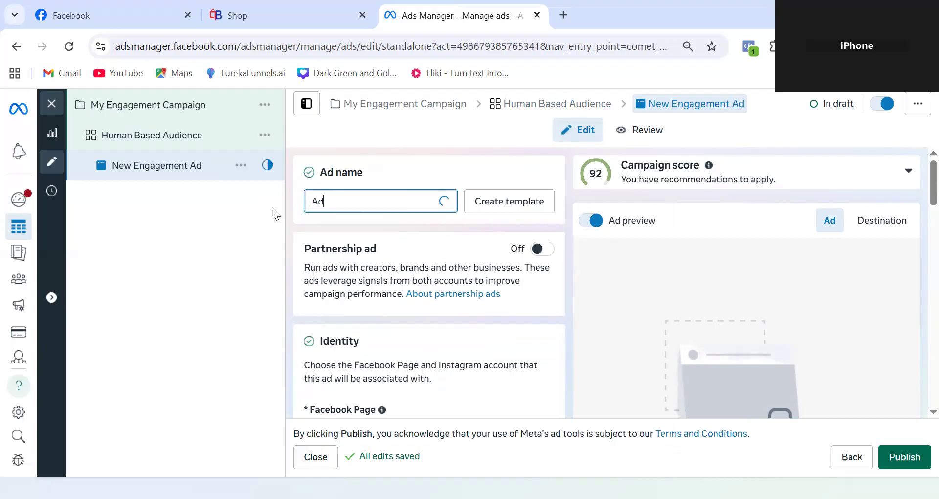
{"action": "type", "text": " Creative"}
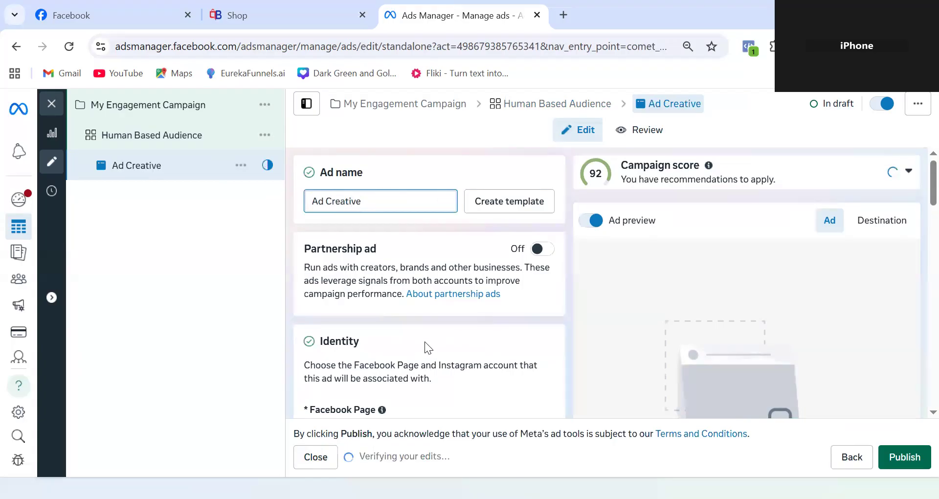
Start setting up an image creative and upload "WhatsApp Image 2025-08-12 at 13.31.03" from the Downloads folder.
{"action": "scroll", "coordinate": [425, 341], "scroll_direction": "down", "scroll_amount": 3}
{"action": "scroll", "coordinate": [426, 341], "scroll_direction": "down", "scroll_amount": 1}
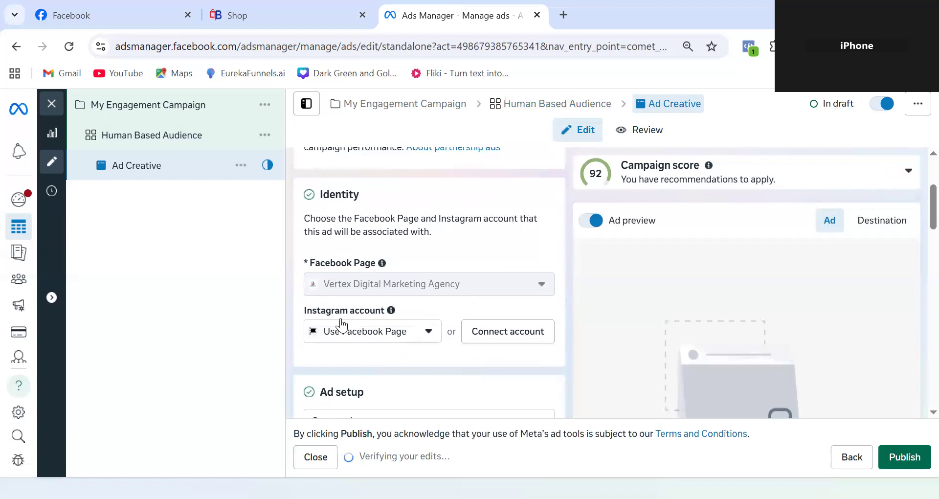
{"action": "scroll", "coordinate": [430, 350], "scroll_direction": "down", "scroll_amount": 3}
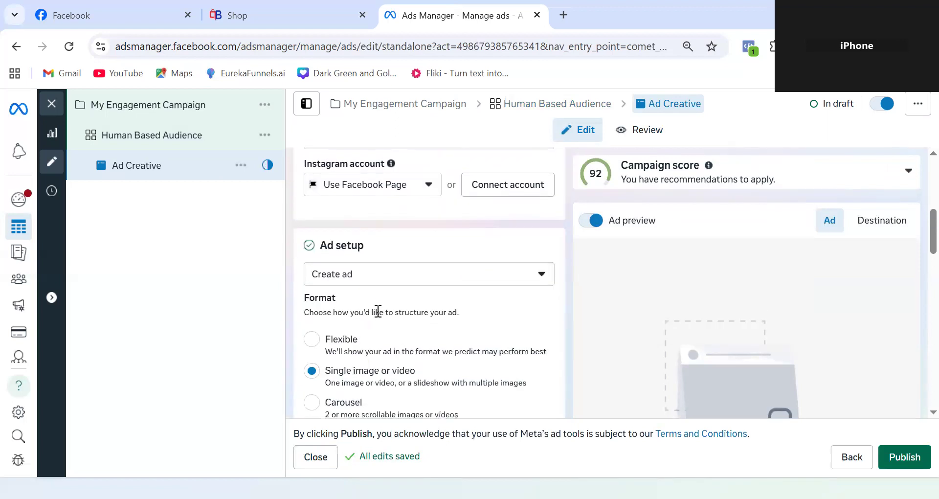
{"action": "scroll", "coordinate": [378, 310], "scroll_direction": "down", "scroll_amount": 4}
{"action": "scroll", "coordinate": [399, 314], "scroll_direction": "down", "scroll_amount": 1}
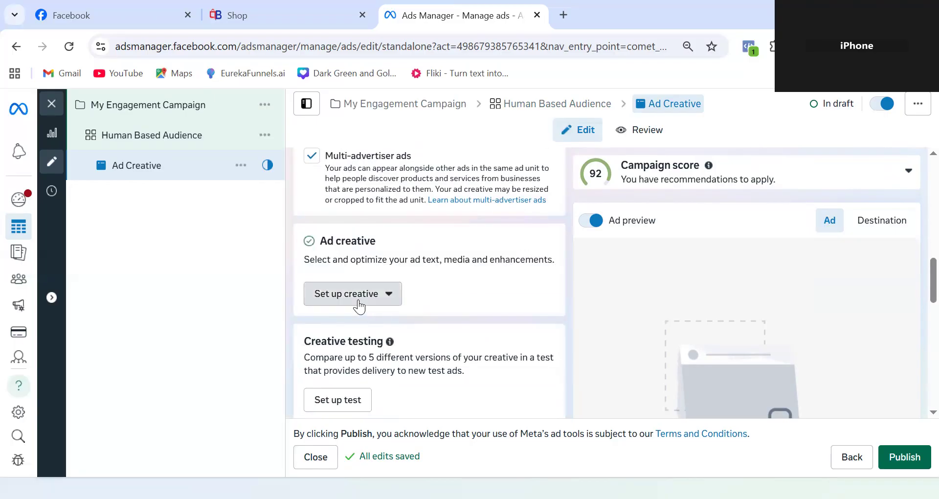
{"action": "left_click", "coordinate": [361, 296]}
{"action": "left_click", "coordinate": [380, 337]}
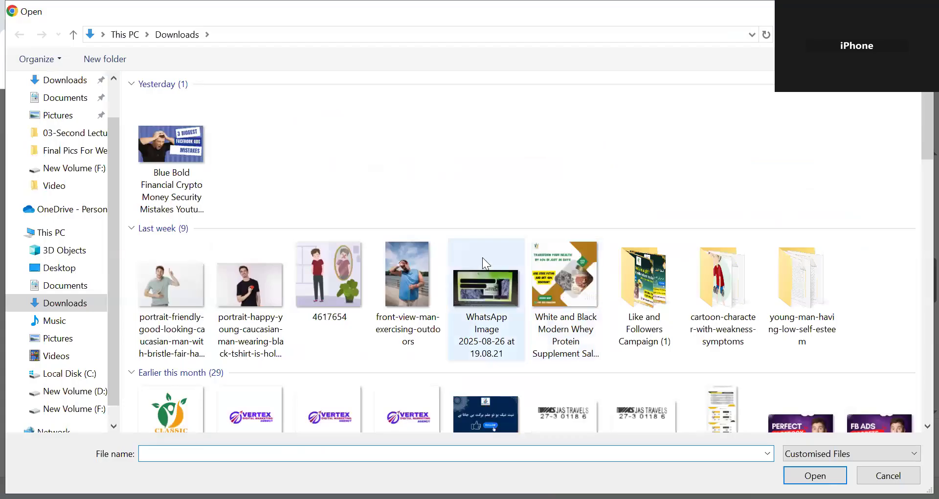
{"action": "scroll", "coordinate": [323, 196], "scroll_direction": "down", "scroll_amount": 5}
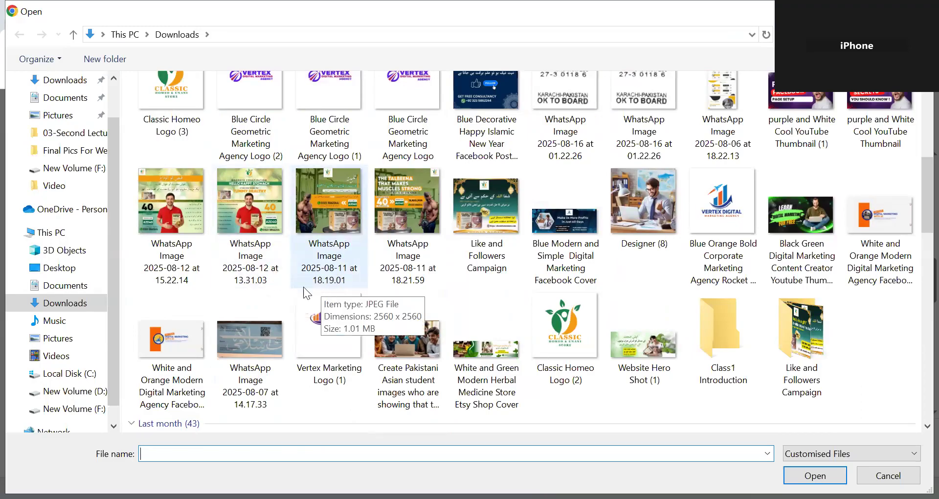
{"action": "scroll", "coordinate": [301, 290], "scroll_direction": "up", "scroll_amount": 1}
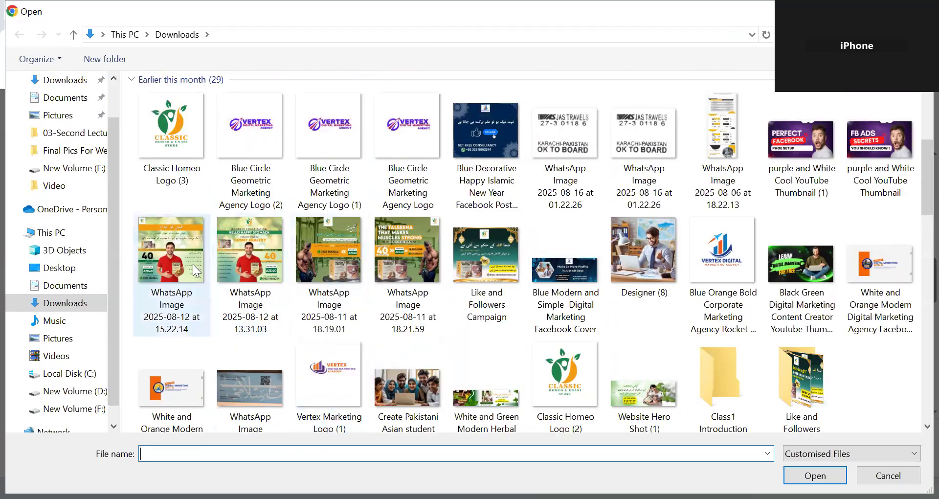
{"action": "left_click", "coordinate": [255, 268]}
{"action": "double_click", "coordinate": [255, 268]}
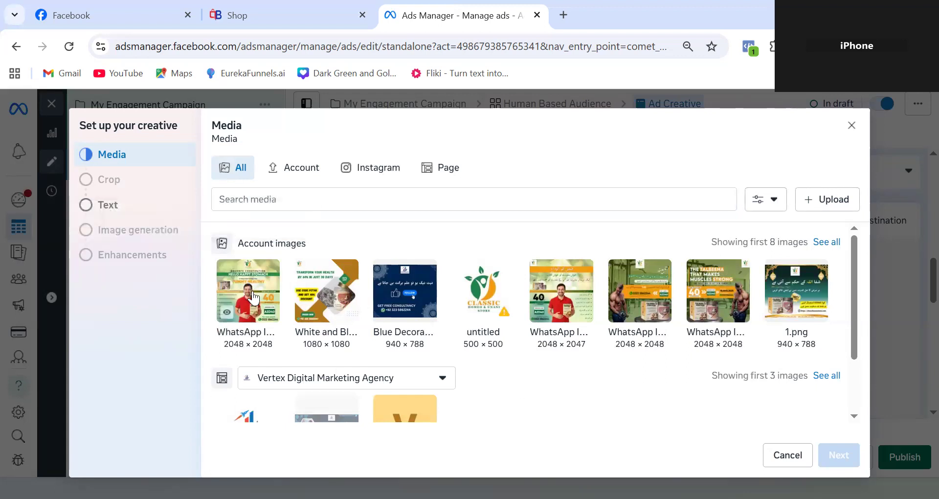
Use the uploaded image as the ad's media, accepting the original square, 9:16 vertical and 1.91:1 horizontal crops.
{"action": "left_click", "coordinate": [245, 291]}
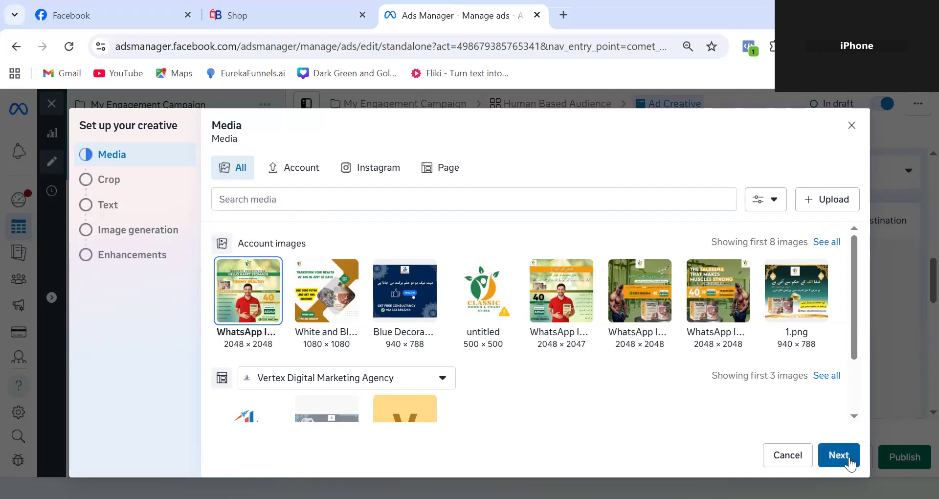
{"action": "left_click", "coordinate": [849, 460]}
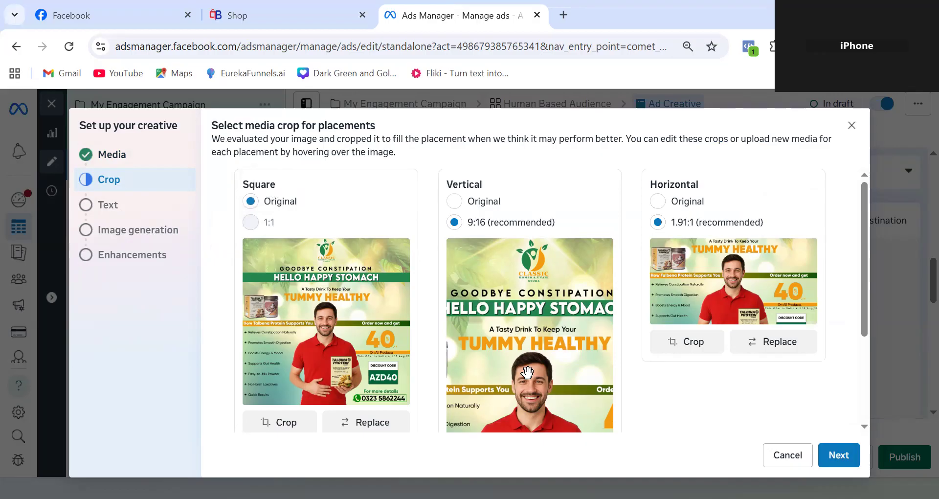
{"action": "left_click", "coordinate": [836, 453]}
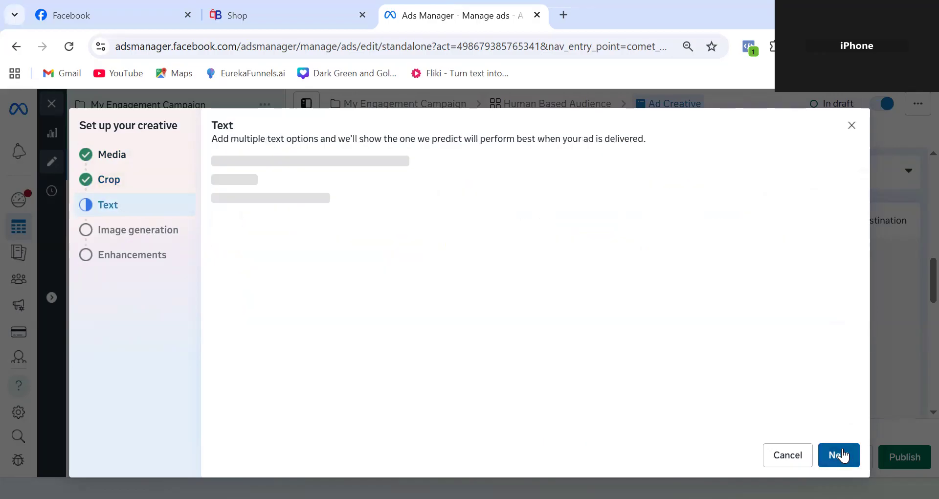
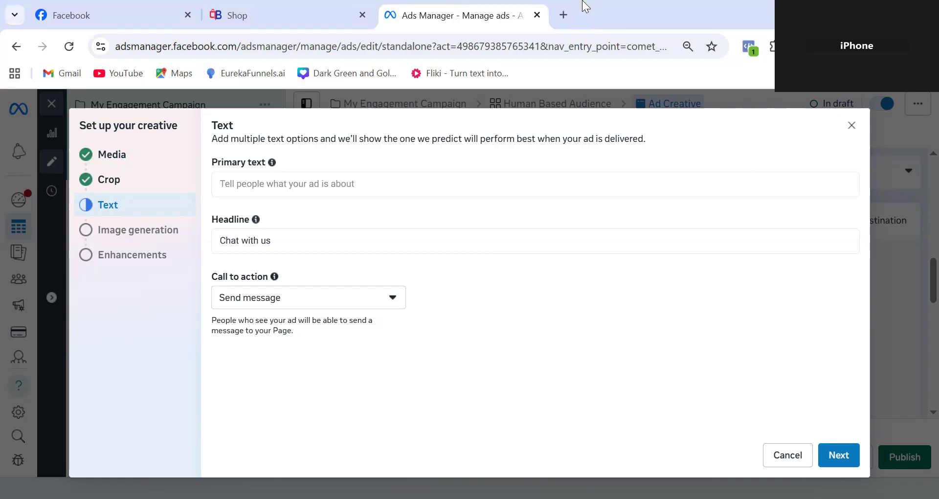
Open ChatGPT in a new browser tab and paste the copied ad copy prompt template into a new chat.
{"action": "left_click", "coordinate": [563, 12]}
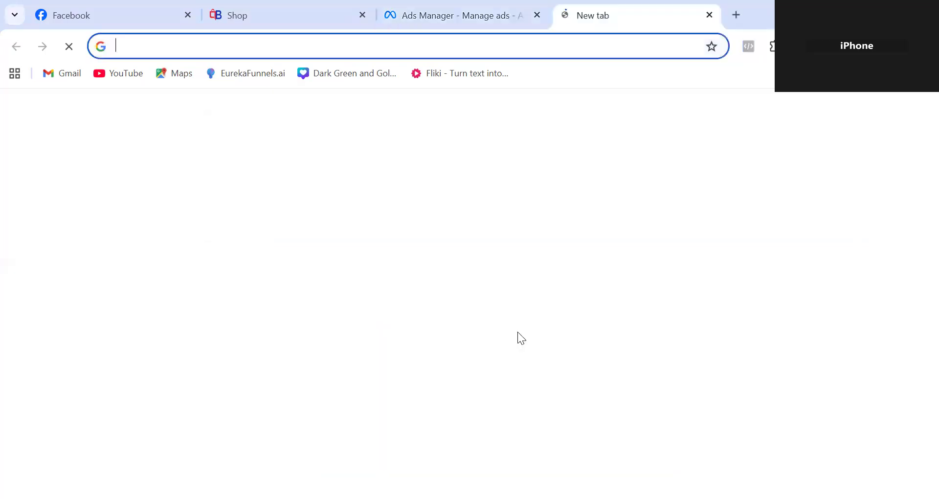
{"action": "type", "text": "cha"}
{"action": "key", "text": "Return"}
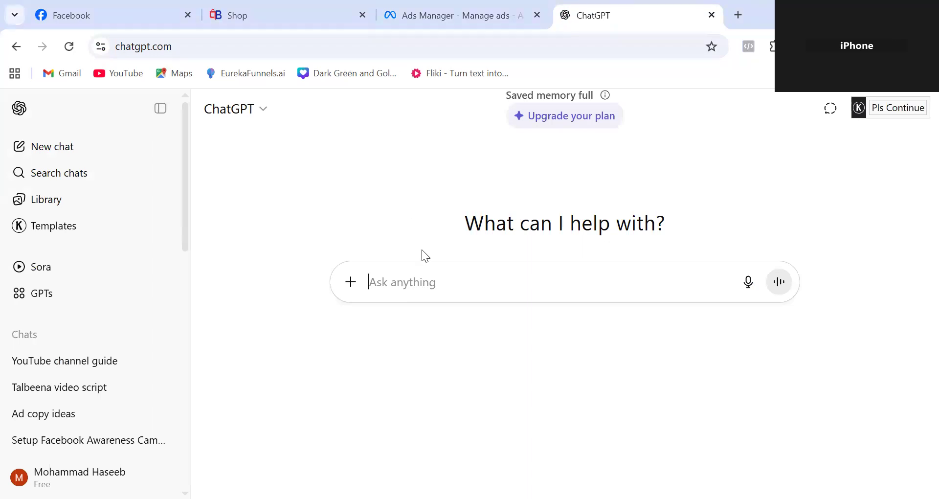
{"action": "key", "text": "ctrl+v"}
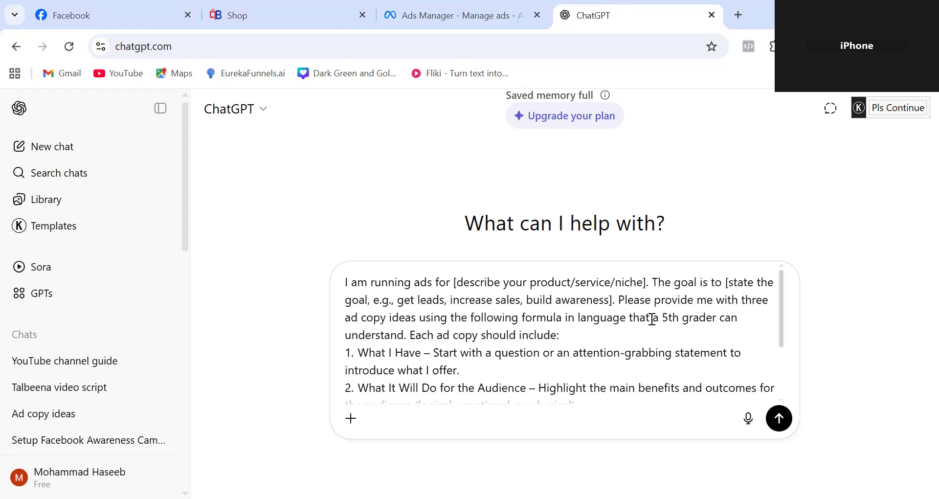
Read through the pasted prompt's placeholders, four-part ad copy formula and closing instruction.
{"action": "scroll", "coordinate": [561, 346], "scroll_direction": "down", "scroll_amount": 1}
{"action": "scroll", "coordinate": [562, 347], "scroll_direction": "down", "scroll_amount": 2}
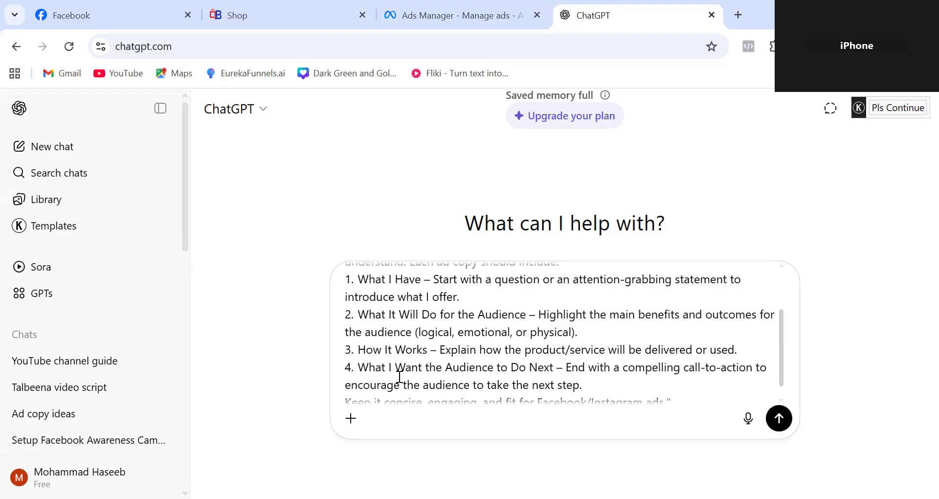
{"action": "scroll", "coordinate": [538, 368], "scroll_direction": "down", "scroll_amount": 1}
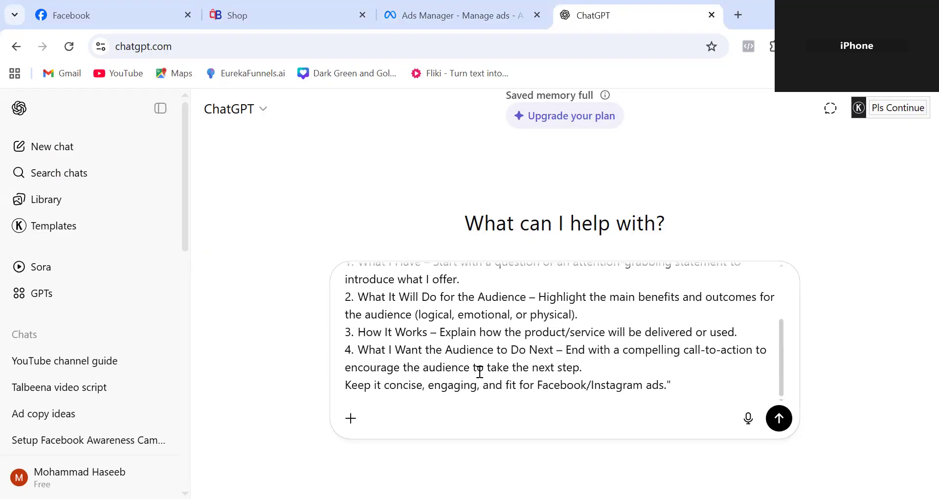
{"action": "scroll", "coordinate": [463, 367], "scroll_direction": "up", "scroll_amount": 2}
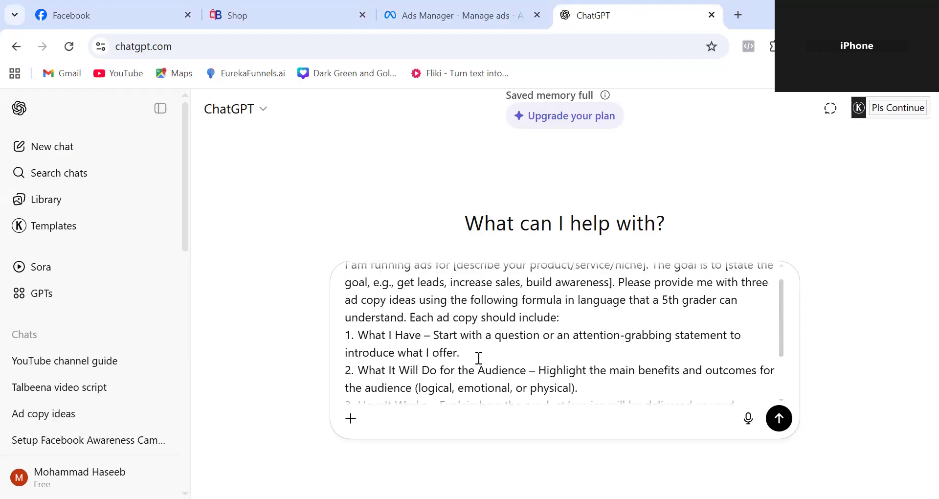
{"action": "left_click", "coordinate": [477, 351]}
{"action": "scroll", "coordinate": [477, 352], "scroll_direction": "down", "scroll_amount": 2}
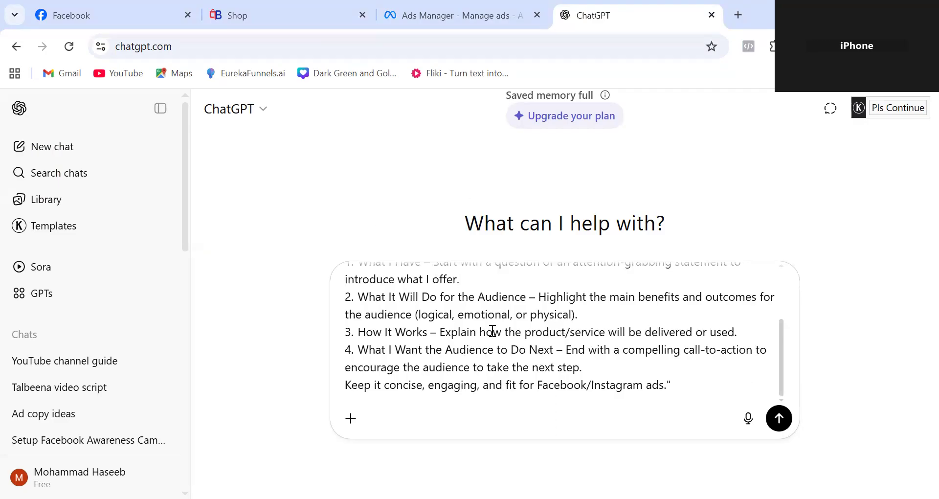
{"action": "scroll", "coordinate": [502, 348], "scroll_direction": "up", "scroll_amount": 3}
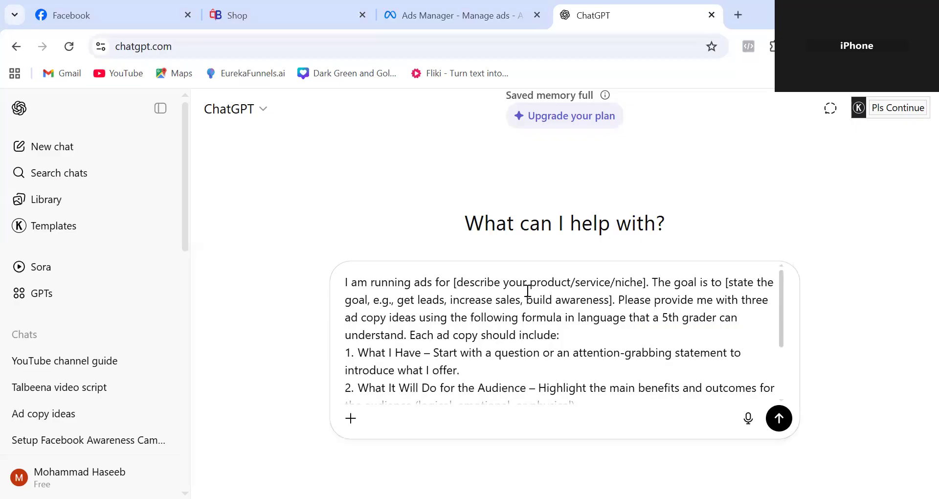
Replace the prompt's product/service/niche placeholder with "my product Talbeena Protein".
{"action": "type", "text": "my pro"}
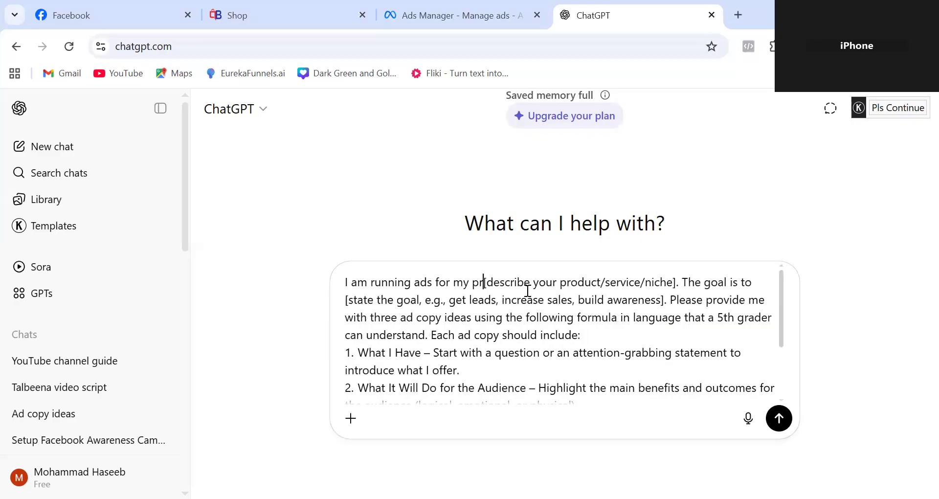
{"action": "key", "text": "BackSpace"}
{"action": "type", "text": "oduct "}
{"action": "type", "text": "Talbee"}
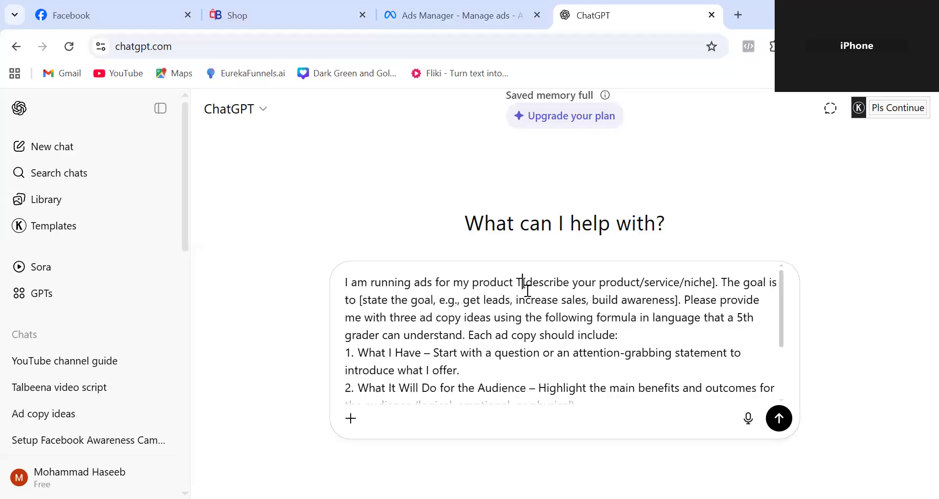
{"action": "type", "text": "na Prote"}
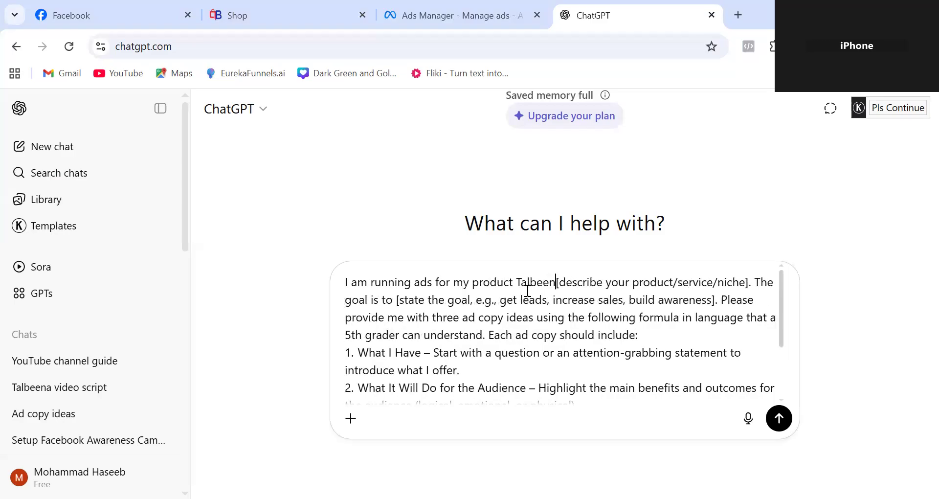
{"action": "type", "text": "in"}
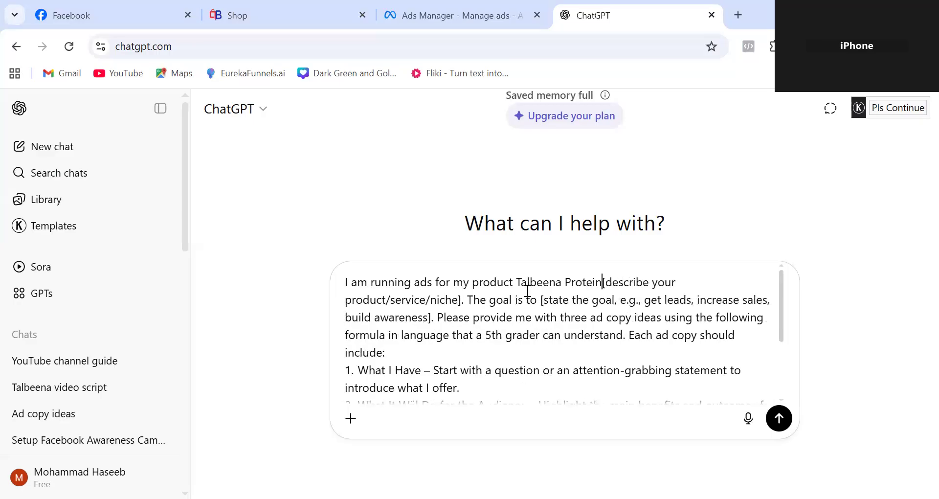
{"action": "key", "text": "Delete"}
{"action": "key", "text": "Delete"}
{"action": "key", "text": "Delete"}
{"action": "key", "text": "Delete"}
{"action": "key", "text": "Delete"}
{"action": "key", "text": "Delete"}
{"action": "key", "text": "Delete"}
{"action": "key", "text": "Delete"}
{"action": "key", "text": "Delete"}
{"action": "key", "text": "Delete"}
{"action": "key", "text": "Delete"}
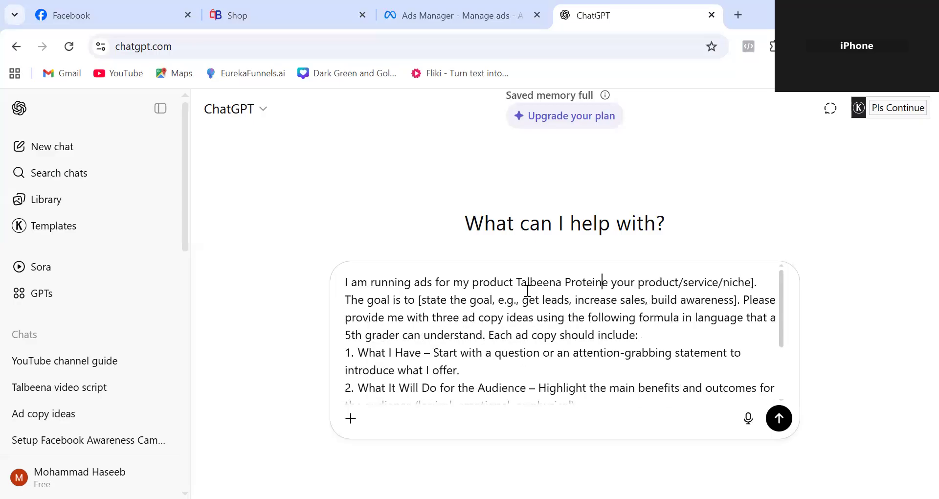
{"action": "key", "text": "Delete"}
{"action": "key", "text": "Delete"}
{"action": "key", "text": "Delete"}
{"action": "key", "text": "Delete"}
{"action": "key", "text": "Delete"}
{"action": "key", "text": "Delete"}
{"action": "key", "text": "Delete"}
{"action": "key", "text": "Delete"}
{"action": "key", "text": "Delete"}
{"action": "key", "text": "Delete"}
{"action": "key", "text": "Delete"}
{"action": "key", "text": "Delete"}
{"action": "key", "text": "Delete"}
{"action": "key", "text": "Delete"}
{"action": "key", "text": "Delete"}
{"action": "key", "text": "Delete"}
{"action": "key", "text": "Delete"}
{"action": "key", "text": "Delete"}
{"action": "key", "text": "Delete"}
{"action": "key", "text": "Delete"}
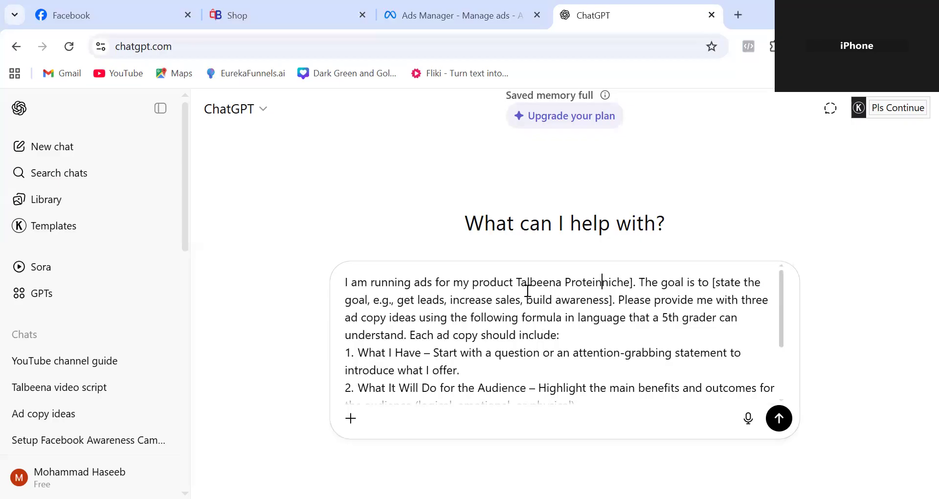
{"action": "key", "text": "Delete"}
{"action": "key", "text": "Delete"}
{"action": "key", "text": "Delete"}
{"action": "key", "text": "Delete"}
Replace the prompt's goal placeholder with "get maximum engagement on whatsapp".
{"action": "key", "text": "Right"}
{"action": "key", "text": "Right"}
{"action": "key", "text": "Right"}
{"action": "key", "text": "Right"}
{"action": "key", "text": "Right"}
{"action": "key", "text": "Right"}
{"action": "key", "text": "Right"}
{"action": "key", "text": "Right"}
{"action": "key", "text": "Right"}
{"action": "key", "text": "Right"}
{"action": "key", "text": "Right"}
{"action": "key", "text": "Right"}
{"action": "key", "text": "Right"}
{"action": "key", "text": "Right"}
{"action": "key", "text": "Right"}
{"action": "key", "text": "Right"}
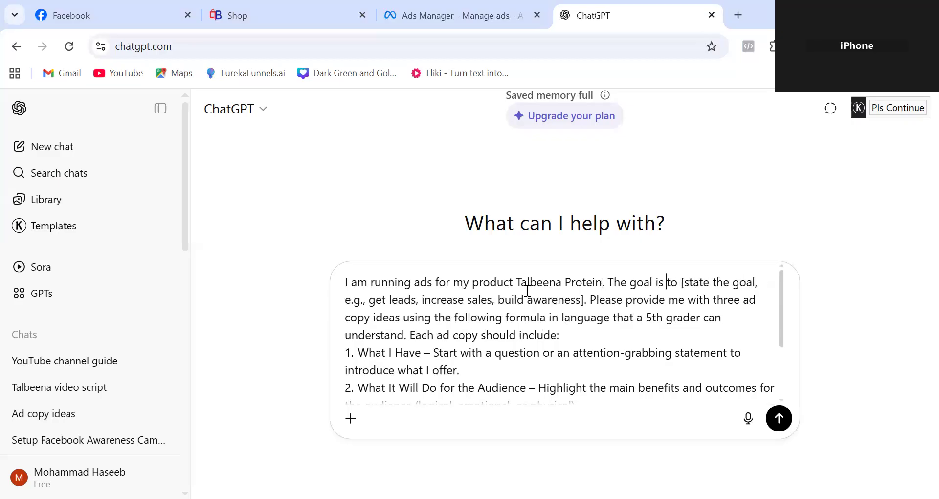
{"action": "key", "text": "Right"}
{"action": "type", "text": "get engag"}
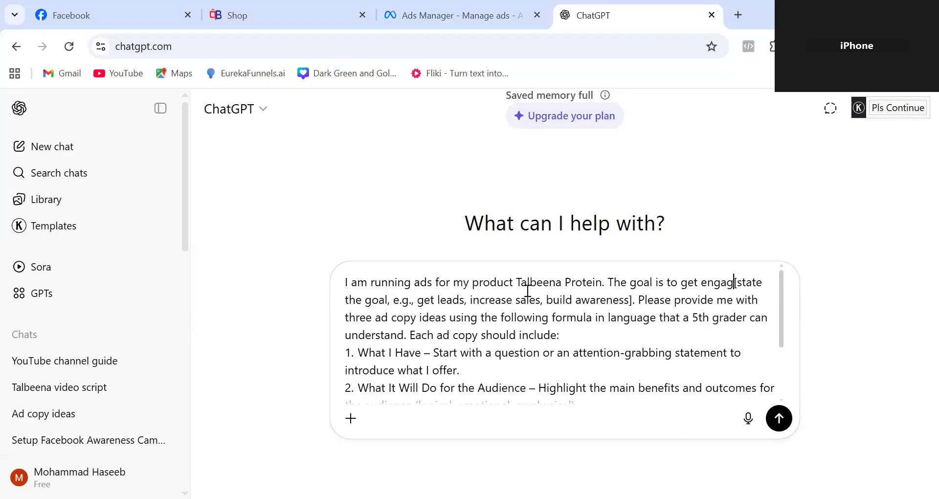
{"action": "type", "text": "ement on whatsapp"}
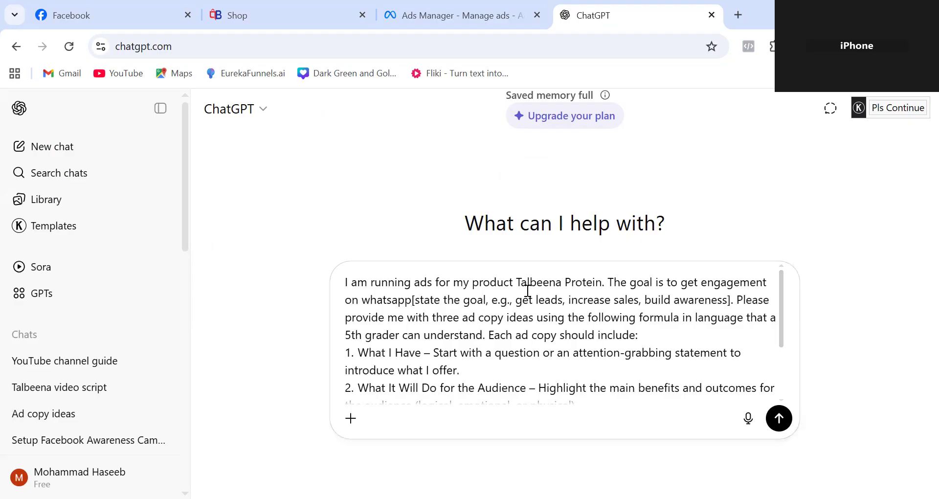
{"action": "left_click", "coordinate": [702, 288]}
{"action": "type", "text": "maximum"}
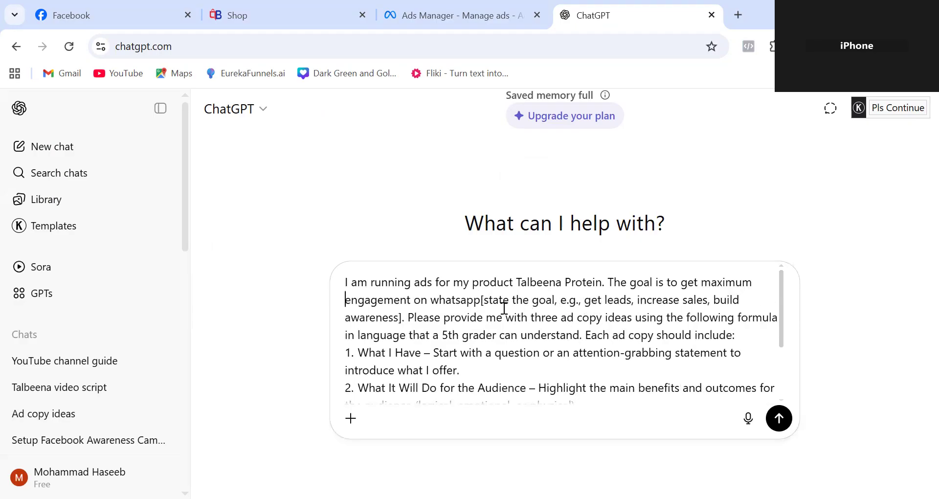
{"action": "left_click", "coordinate": [483, 303]}
{"action": "key", "text": "Delete"}
{"action": "key", "text": "Delete"}
{"action": "key", "text": "Delete"}
{"action": "key", "text": "Delete"}
{"action": "key", "text": "Delete"}
{"action": "key", "text": "Delete"}
{"action": "key", "text": "Delete"}
{"action": "key", "text": "Delete"}
{"action": "key", "text": "Delete"}
{"action": "key", "text": "Delete"}
{"action": "key", "text": "Delete"}
{"action": "key", "text": "Delete"}
{"action": "key", "text": "Delete"}
{"action": "key", "text": "Delete"}
{"action": "key", "text": "Delete"}
{"action": "key", "text": "Delete"}
{"action": "key", "text": "Delete"}
{"action": "key", "text": "Delete"}
{"action": "key", "text": "Delete"}
{"action": "key", "text": "Delete"}
{"action": "key", "text": "Delete"}
{"action": "key", "text": "Delete"}
{"action": "key", "text": "Delete"}
{"action": "key", "text": "Delete"}
{"action": "key", "text": "Delete"}
{"action": "key", "text": "Delete"}
{"action": "key", "text": "Delete"}
{"action": "key", "text": "Delete"}
{"action": "key", "text": "Delete"}
{"action": "key", "text": "Delete"}
{"action": "key", "text": "Delete"}
{"action": "key", "text": "Delete"}
{"action": "key", "text": "Delete"}
{"action": "key", "text": "Delete"}
{"action": "key", "text": "Delete"}
{"action": "key", "text": "Delete"}
{"action": "key", "text": "Delete"}
{"action": "key", "text": "Delete"}
{"action": "key", "text": "Delete"}
{"action": "key", "text": "Delete"}
{"action": "key", "text": "Delete"}
{"action": "key", "text": "Delete"}
{"action": "key", "text": "Delete"}
{"action": "key", "text": "Delete"}
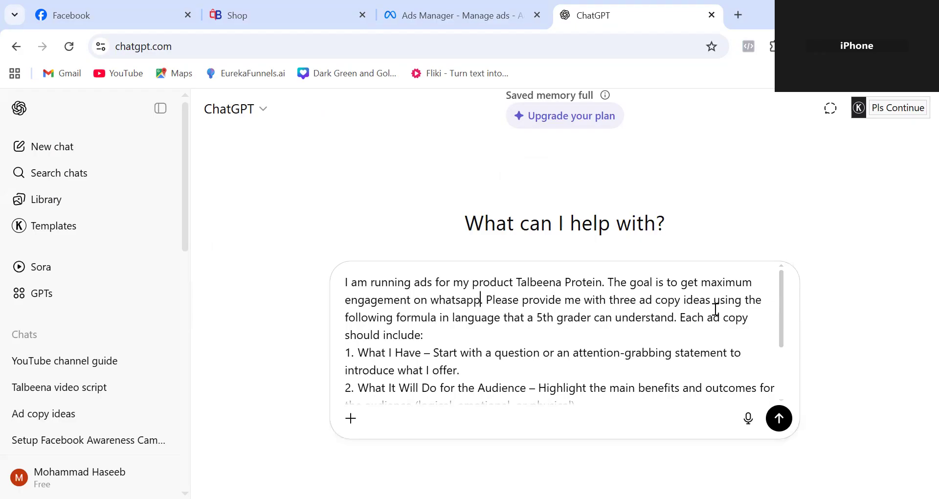
Remove "/Instagram" from the prompt's closing line so it targets only Facebook ads, and send the prompt.
{"action": "scroll", "coordinate": [489, 337], "scroll_direction": "down", "scroll_amount": 2}
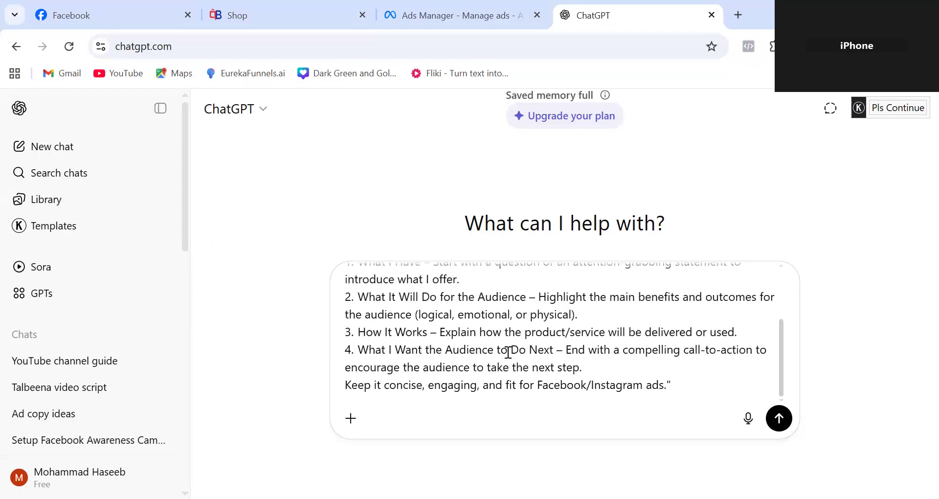
{"action": "left_click", "coordinate": [688, 385]}
{"action": "double_click", "coordinate": [624, 390]}
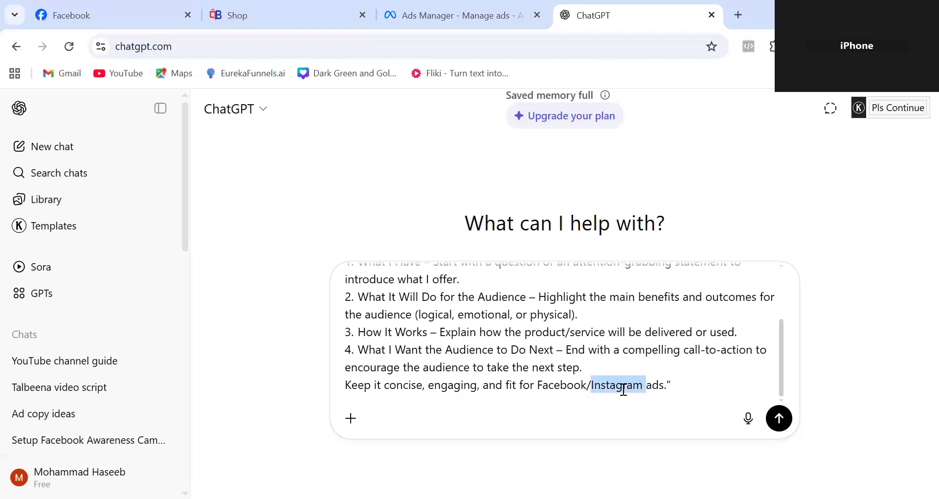
{"action": "key", "text": "BackSpace"}
{"action": "key", "text": "BackSpace"}
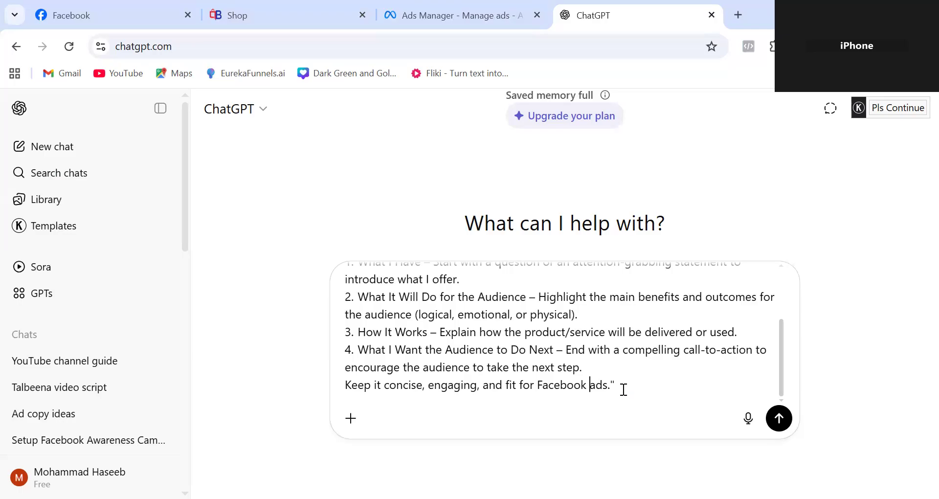
{"action": "key", "text": "Return"}
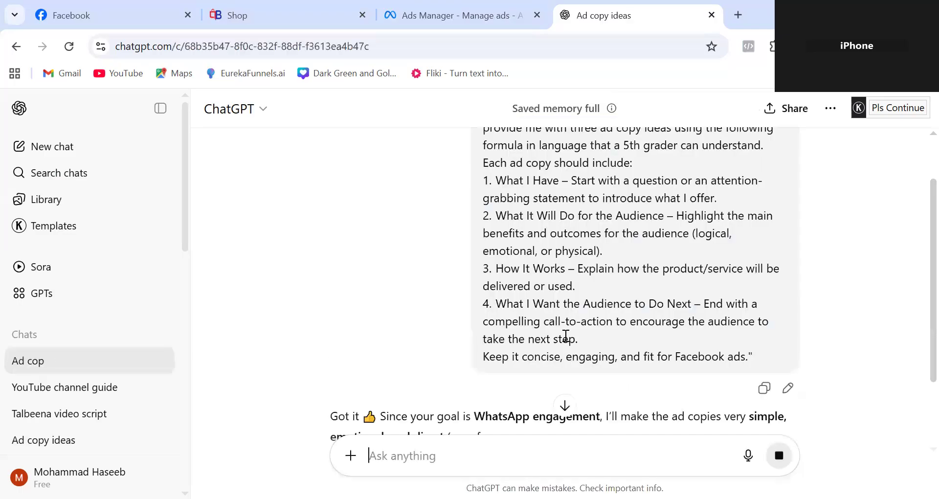
Read through the three generated ad copies and check each one against the four-part formula.
{"action": "scroll", "coordinate": [548, 335], "scroll_direction": "down", "scroll_amount": 2}
{"action": "scroll", "coordinate": [524, 328], "scroll_direction": "down", "scroll_amount": 1}
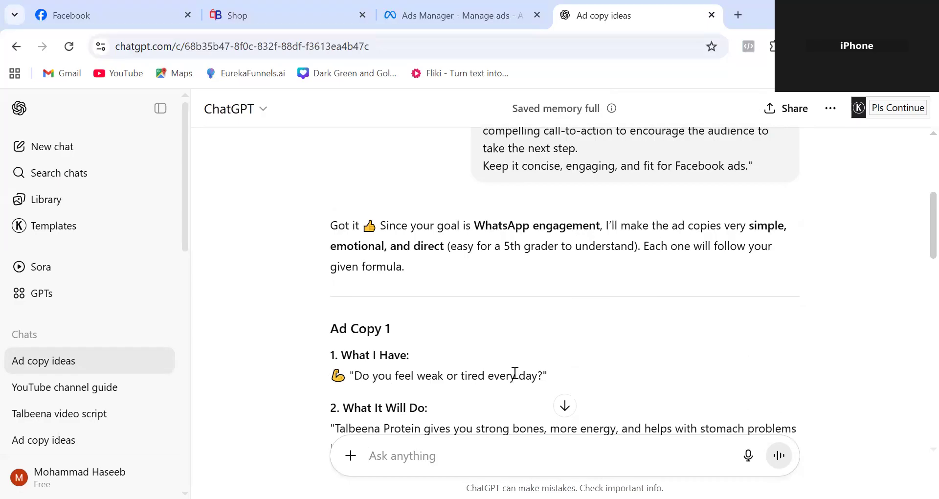
{"action": "scroll", "coordinate": [514, 374], "scroll_direction": "down", "scroll_amount": 2}
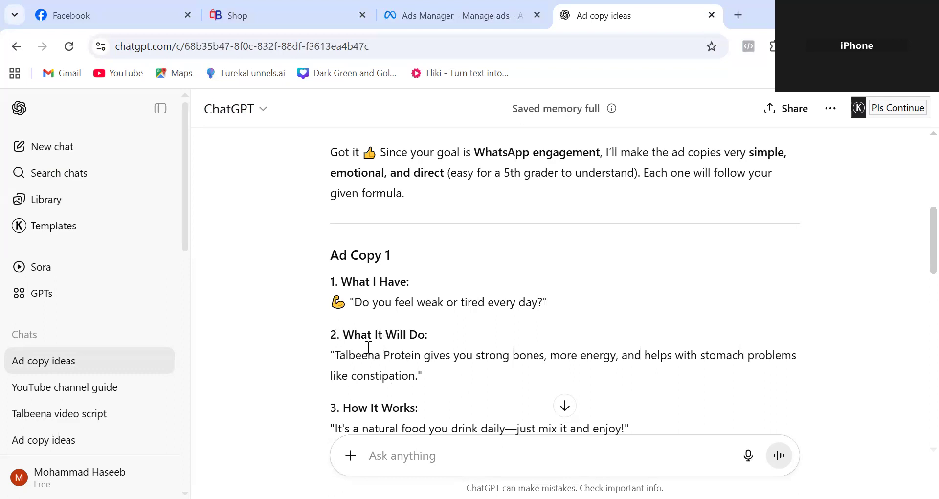
{"action": "scroll", "coordinate": [368, 348], "scroll_direction": "down", "scroll_amount": 2}
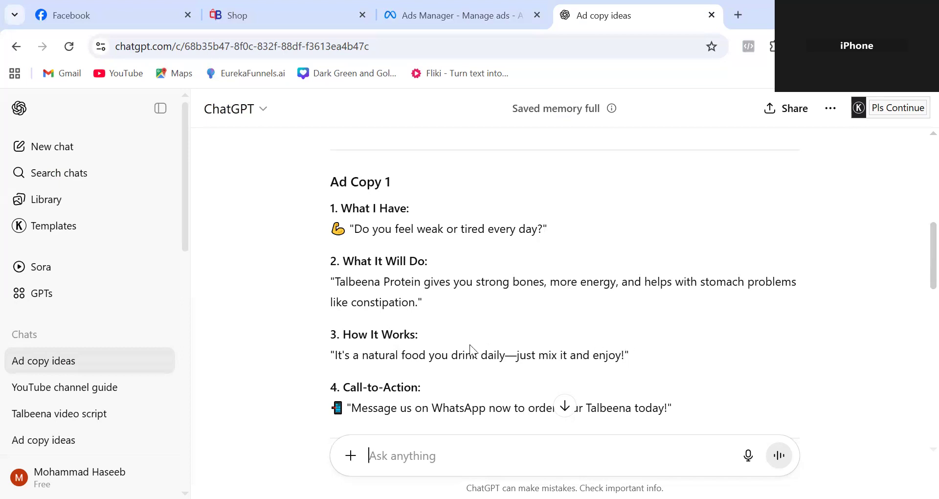
{"action": "scroll", "coordinate": [469, 348], "scroll_direction": "down", "scroll_amount": 2}
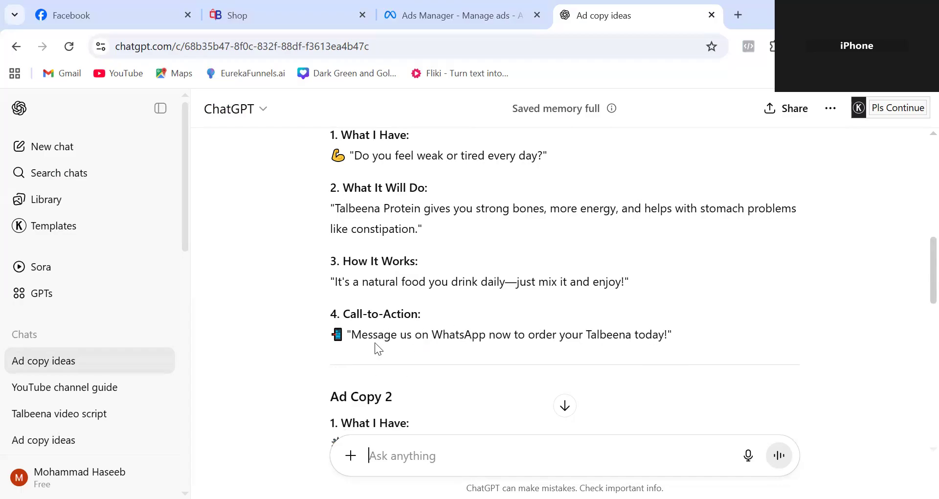
{"action": "scroll", "coordinate": [457, 323], "scroll_direction": "down", "scroll_amount": 3}
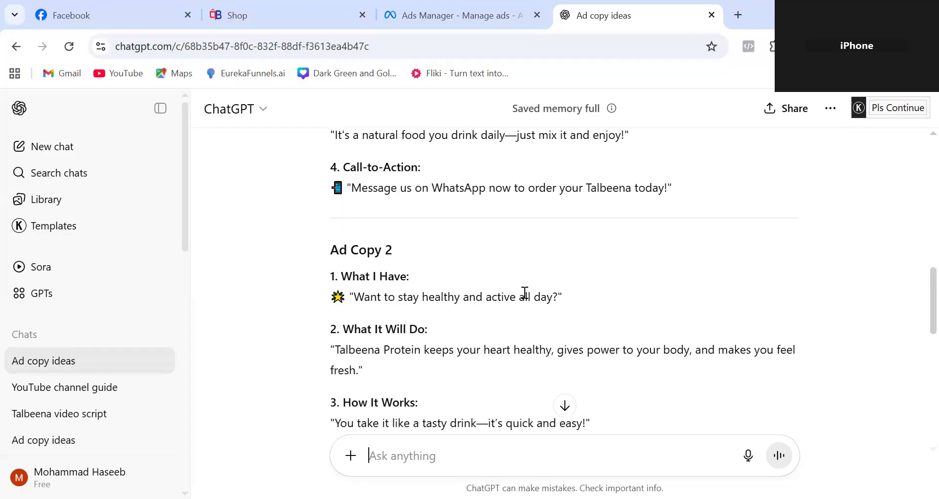
{"action": "scroll", "coordinate": [523, 293], "scroll_direction": "down", "scroll_amount": 2}
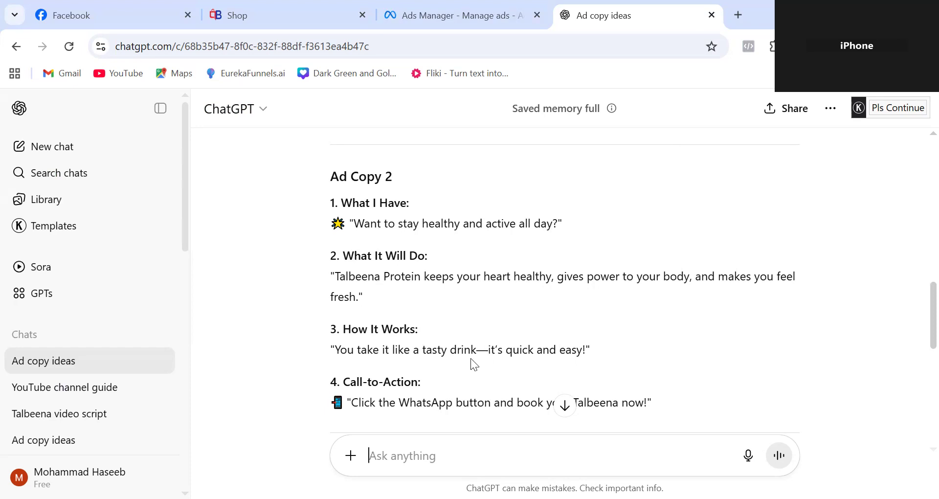
{"action": "scroll", "coordinate": [440, 362], "scroll_direction": "down", "scroll_amount": 1}
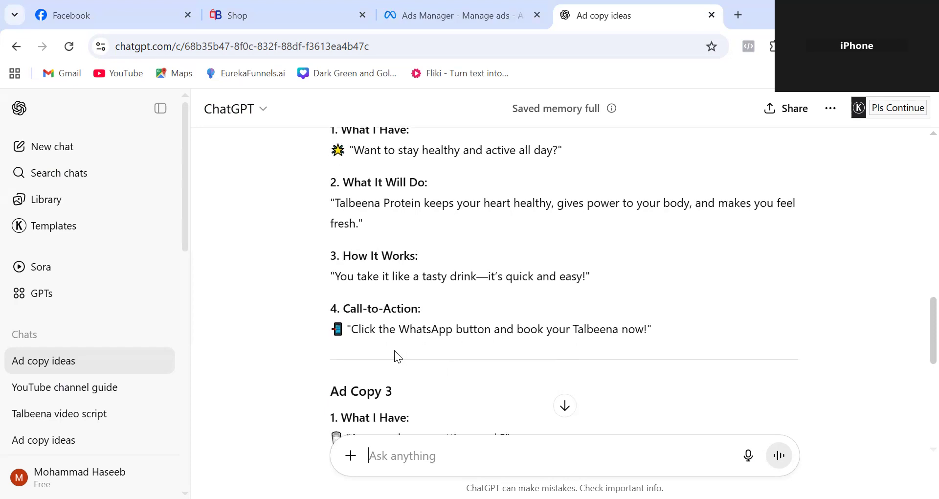
{"action": "scroll", "coordinate": [592, 329], "scroll_direction": "down", "scroll_amount": 3}
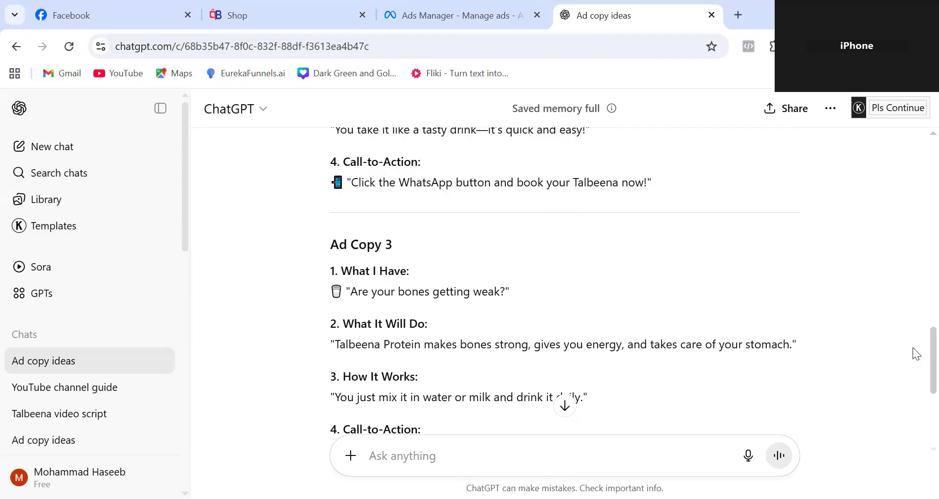
{"action": "scroll", "coordinate": [710, 372], "scroll_direction": "down", "scroll_amount": 3}
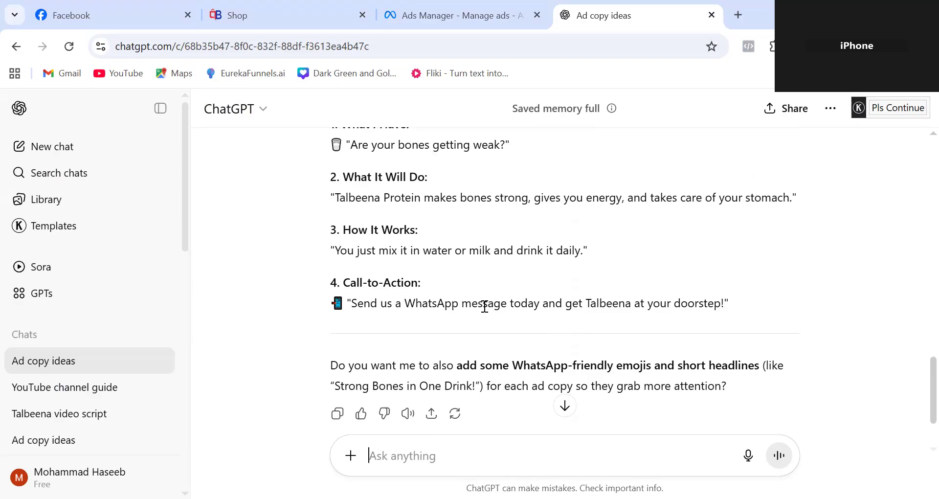
Copy the four parts of Ad Copy 2 and paste them into the ad's primary text in Ads Manager.
{"action": "scroll", "coordinate": [484, 307], "scroll_direction": "up", "scroll_amount": 6}
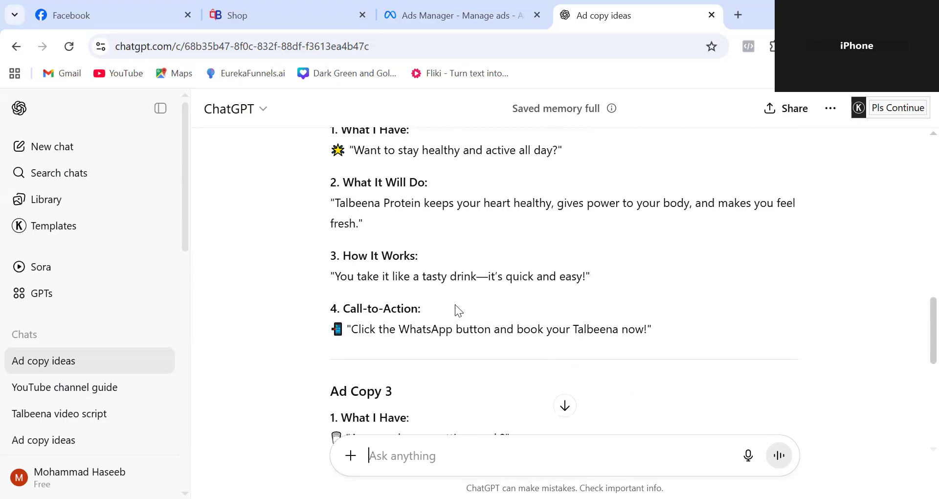
{"action": "scroll", "coordinate": [455, 305], "scroll_direction": "up", "scroll_amount": 2}
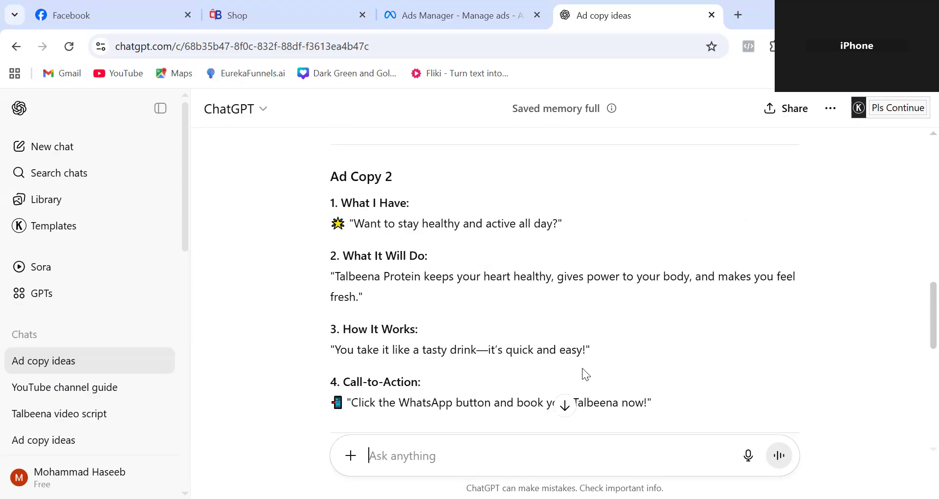
{"action": "scroll", "coordinate": [582, 368], "scroll_direction": "down", "scroll_amount": 2}
{"action": "left_click_drag", "start_coordinate": [654, 330], "coordinate": [336, 259]}
{"action": "key", "text": "ctrl+c"}
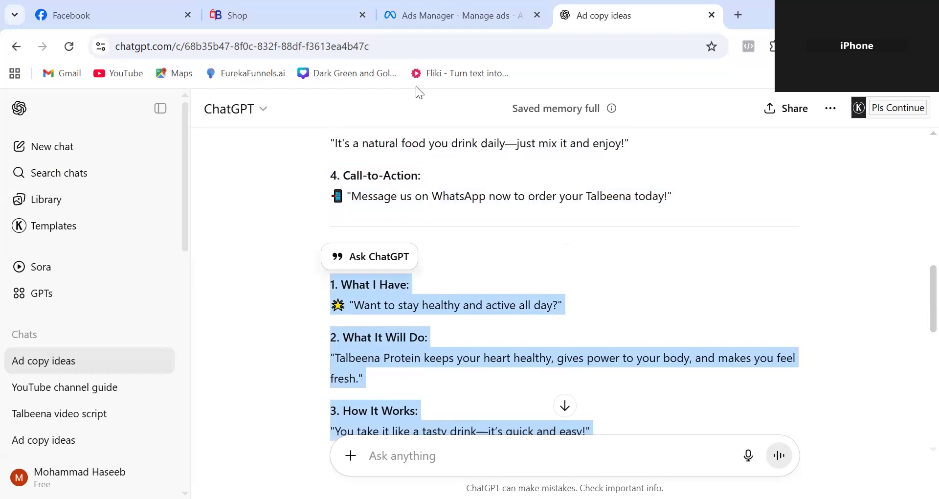
{"action": "key", "text": "ctrl+shift+Tab"}
{"action": "key", "text": "ctrl+v"}
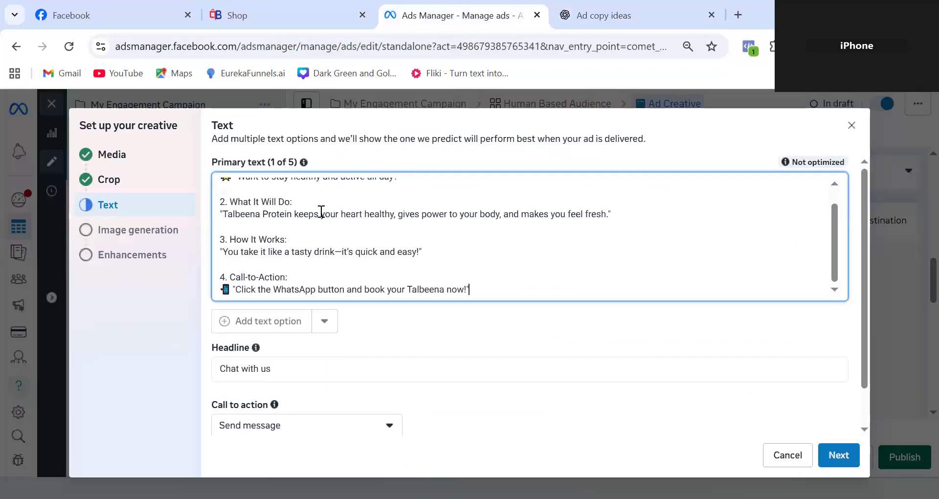
Delete the "1. What I Have:" and "2. What It Will Do:" heading lines from the primary text.
{"action": "left_click_drag", "start_coordinate": [283, 184], "coordinate": [221, 188]}
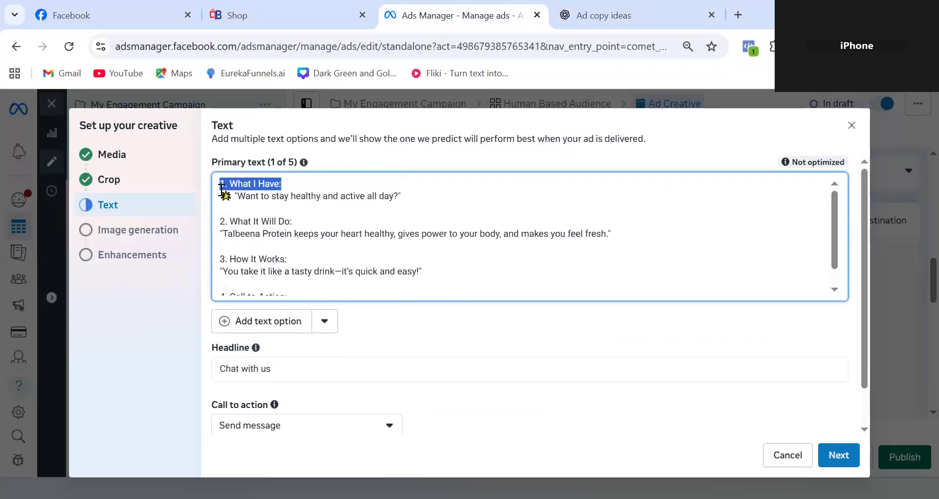
{"action": "key", "text": "BackSpace"}
{"action": "key", "text": "BackSpace"}
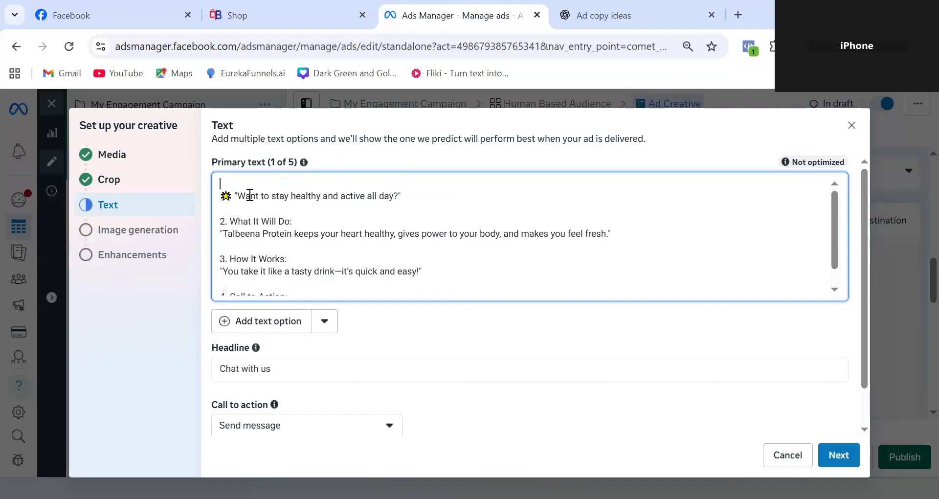
{"action": "key", "text": "Delete"}
{"action": "left_click_drag", "start_coordinate": [298, 206], "coordinate": [207, 208]}
{"action": "key", "text": "BackSpace"}
{"action": "key", "text": "BackSpace"}
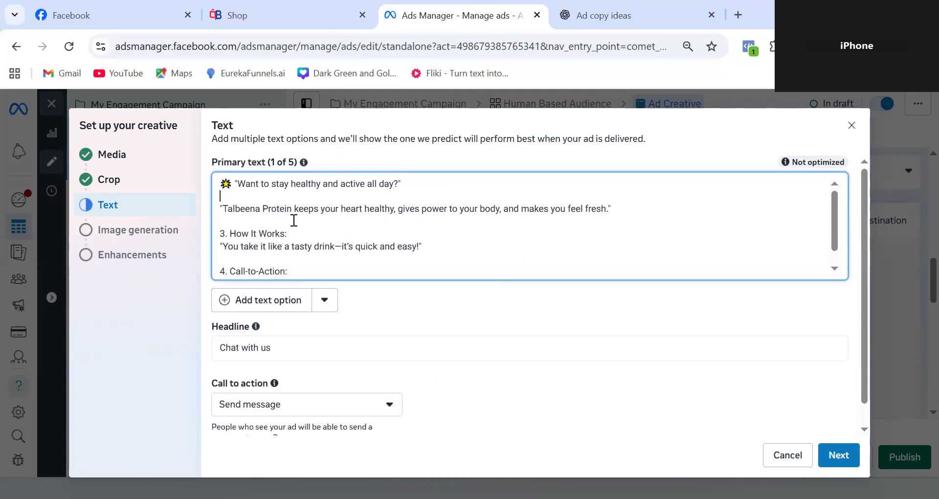
Delete the "3. How It Works:" and "4. Call-to-Action:" headings from the primary text, keeping the WhatsApp button sentence as its last line.
{"action": "left_click_drag", "start_coordinate": [301, 229], "coordinate": [219, 235]}
{"action": "key", "text": "BackSpace"}
{"action": "key", "text": "BackSpace"}
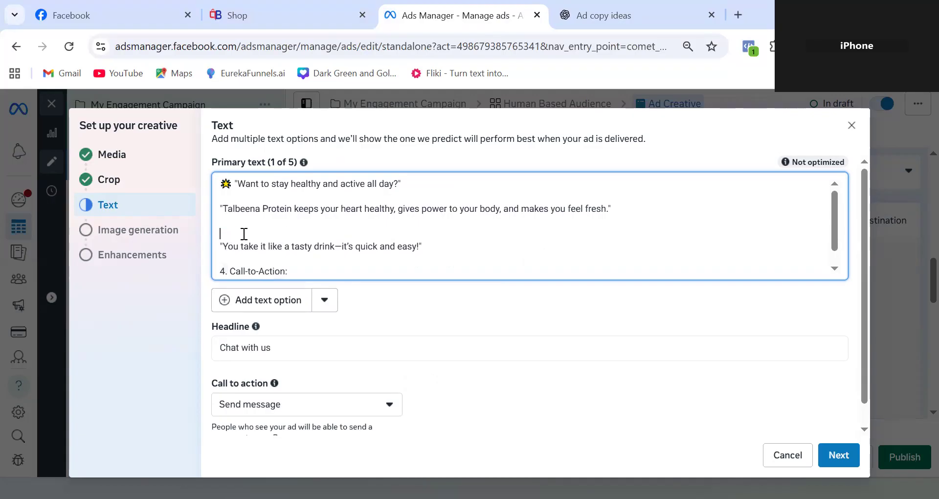
{"action": "left_click_drag", "start_coordinate": [290, 259], "coordinate": [211, 248]}
{"action": "left_click", "coordinate": [279, 238]}
{"action": "left_click_drag", "start_coordinate": [291, 243], "coordinate": [215, 241]}
{"action": "key", "text": "BackSpace"}
{"action": "key", "text": "BackSpace"}
{"action": "scroll", "coordinate": [274, 228], "scroll_direction": "down", "scroll_amount": 1}
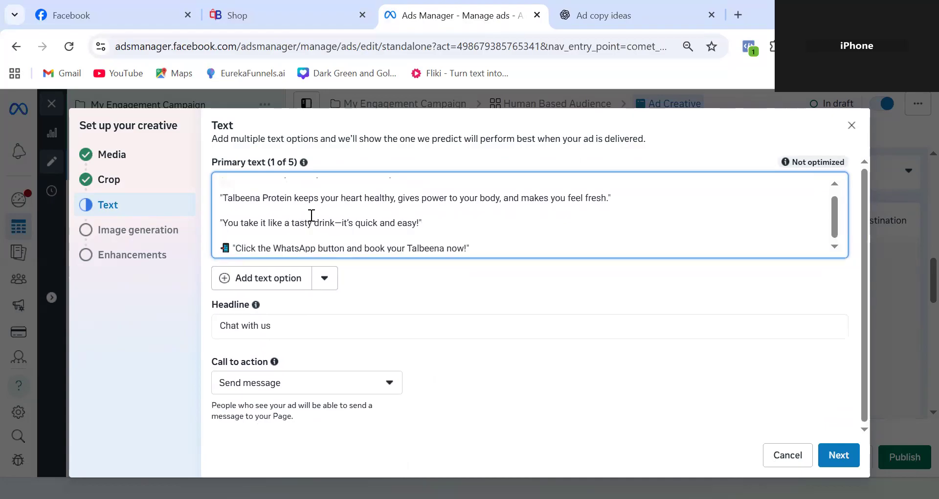
{"action": "scroll", "coordinate": [311, 214], "scroll_direction": "up", "scroll_amount": 1}
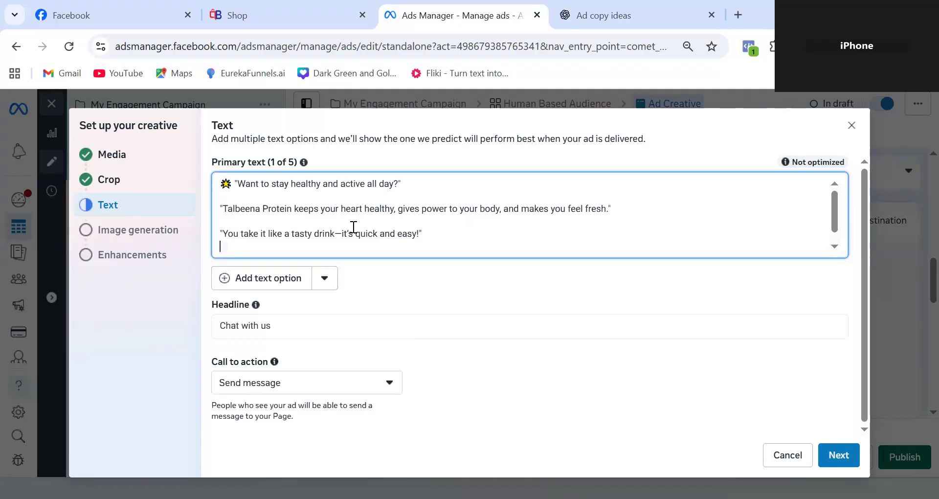
{"action": "type", "text": "📲 \"Click the WhatsApp button and book your Talbeena now!\""}
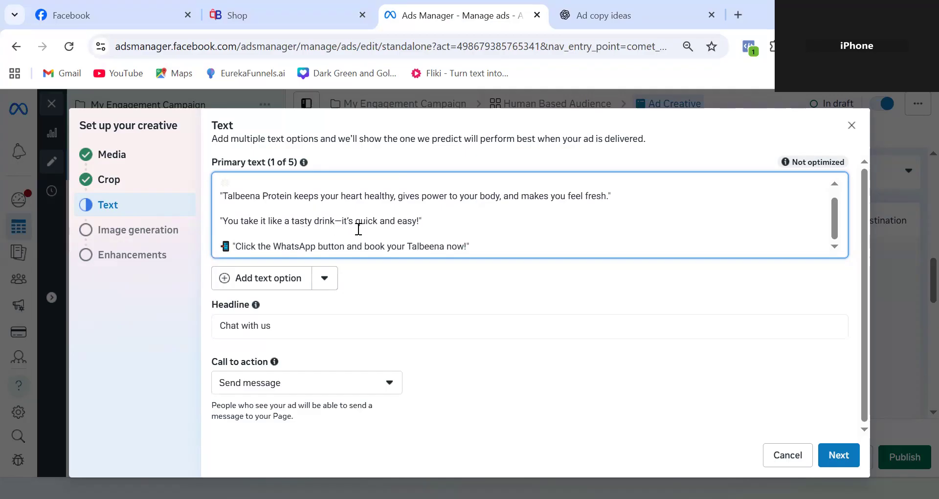
Add a second primary text option to the ad in the creative's text setup.
{"action": "scroll", "coordinate": [359, 228], "scroll_direction": "up", "scroll_amount": 1}
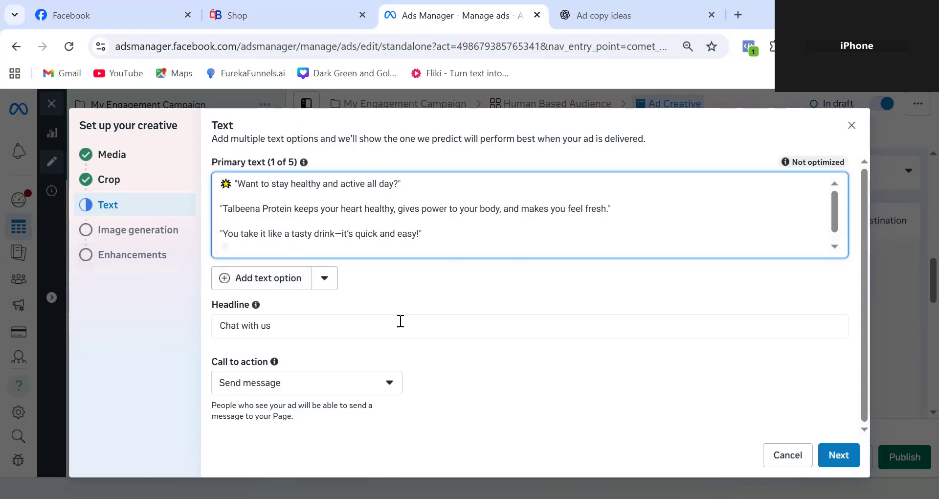
{"action": "left_click", "coordinate": [283, 283]}
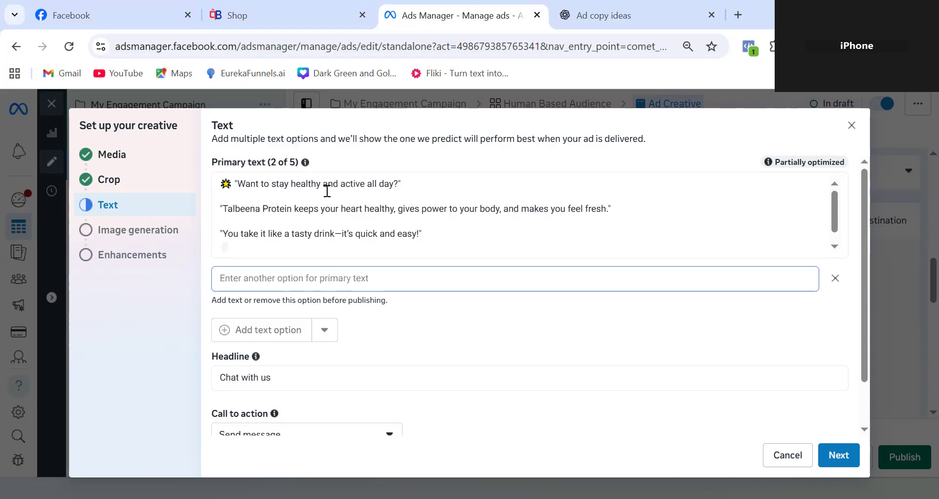
{"action": "left_click", "coordinate": [331, 277]}
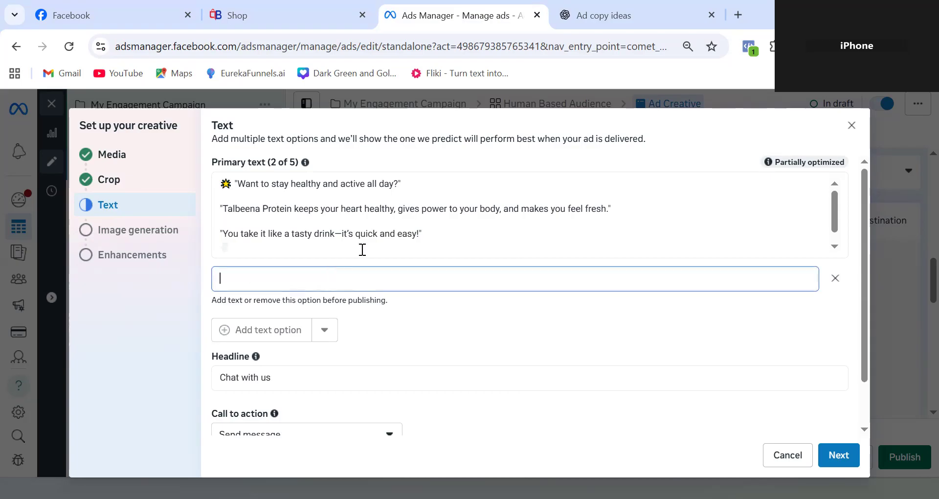
Copy the four parts of Ad Copy 1 from ChatGPT and paste them into the second primary text option in Ads Manager.
{"action": "left_click", "coordinate": [605, 16]}
{"action": "scroll", "coordinate": [529, 258], "scroll_direction": "down", "scroll_amount": 1}
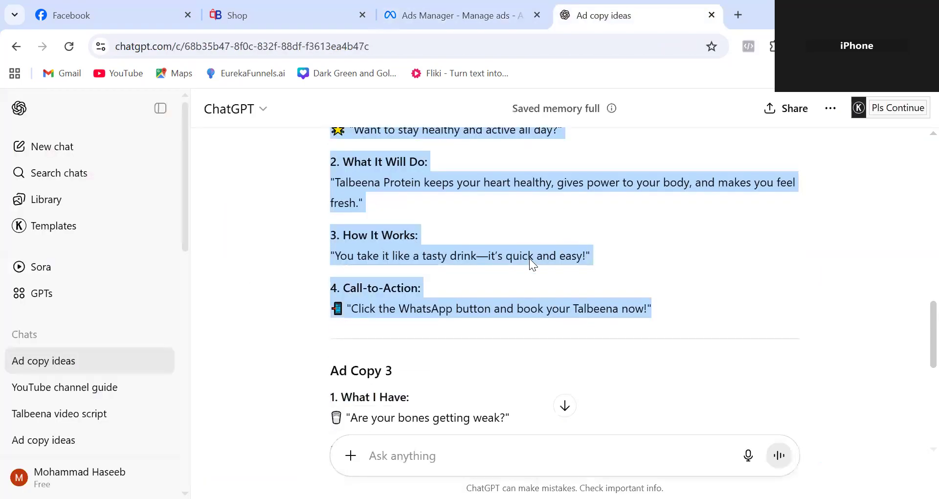
{"action": "scroll", "coordinate": [530, 258], "scroll_direction": "up", "scroll_amount": 4}
{"action": "scroll", "coordinate": [530, 258], "scroll_direction": "up", "scroll_amount": 2}
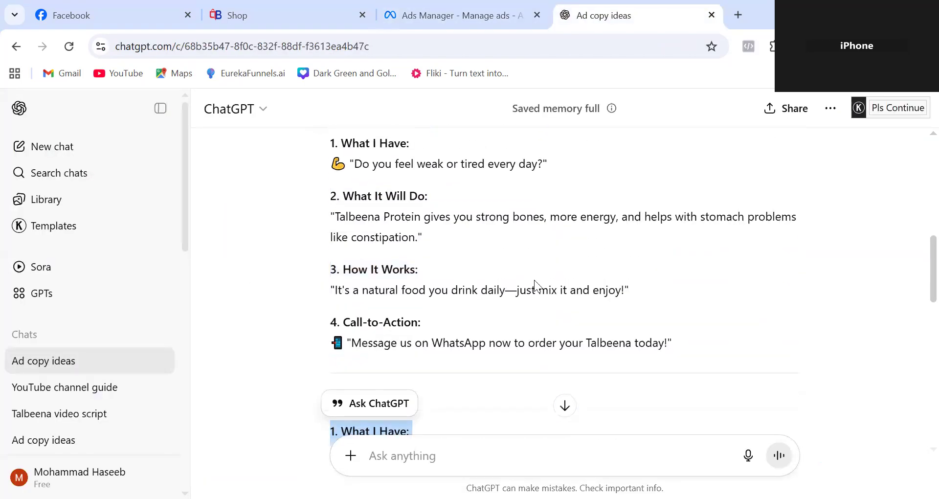
{"action": "left_click_drag", "start_coordinate": [666, 336], "coordinate": [325, 141]}
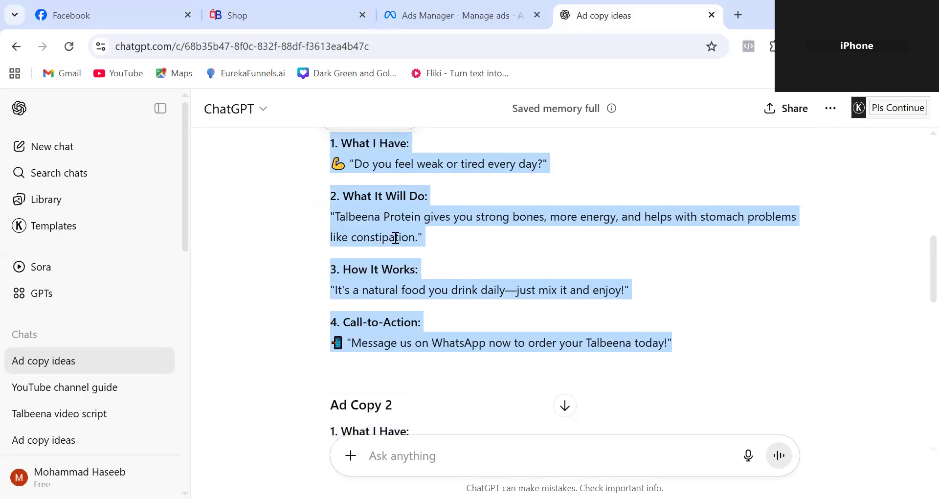
{"action": "key", "text": "ctrl+shift+Tab"}
{"action": "key", "text": "ctrl+v"}
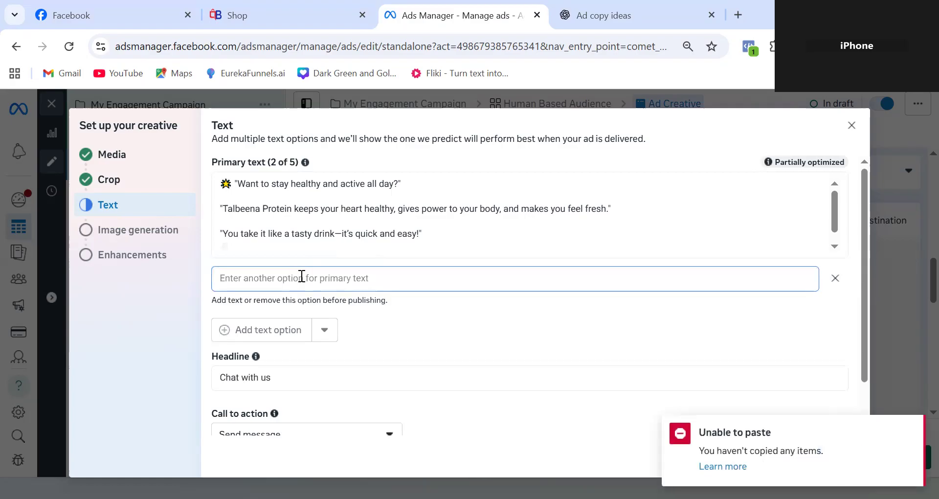
{"action": "left_click", "coordinate": [611, 10]}
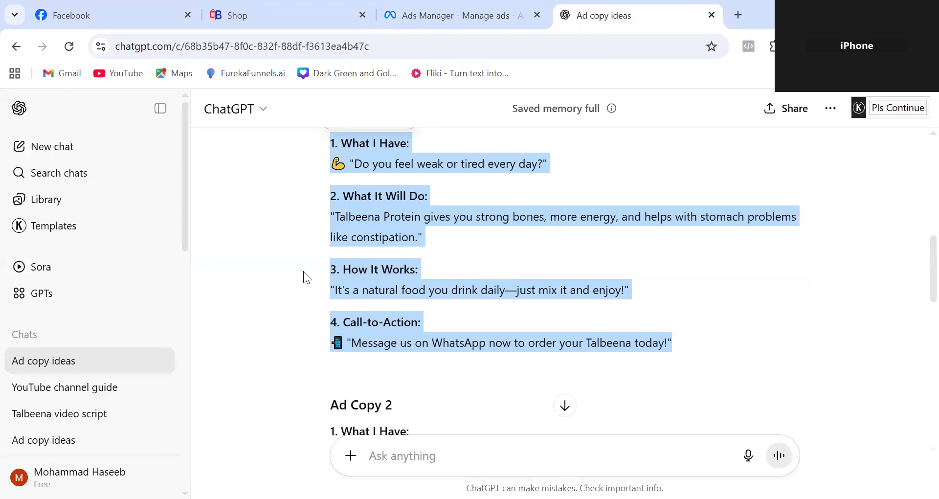
{"action": "key", "text": "ctrl+c"}
{"action": "key", "text": "ctrl+shift+Tab"}
{"action": "key", "text": "ctrl+v"}
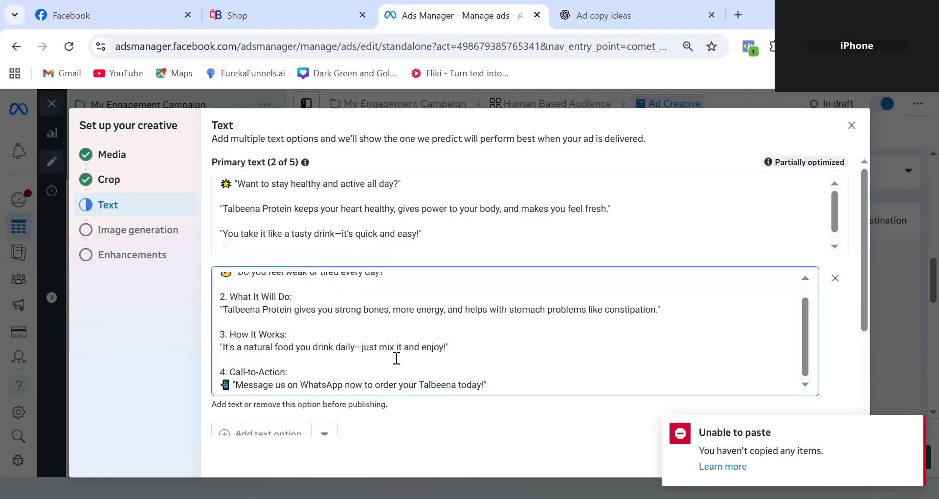
Delete the "4. Call-to-Action:" and "3. How It Works:" heading lines from the second primary text.
{"action": "left_click_drag", "start_coordinate": [287, 372], "coordinate": [213, 374]}
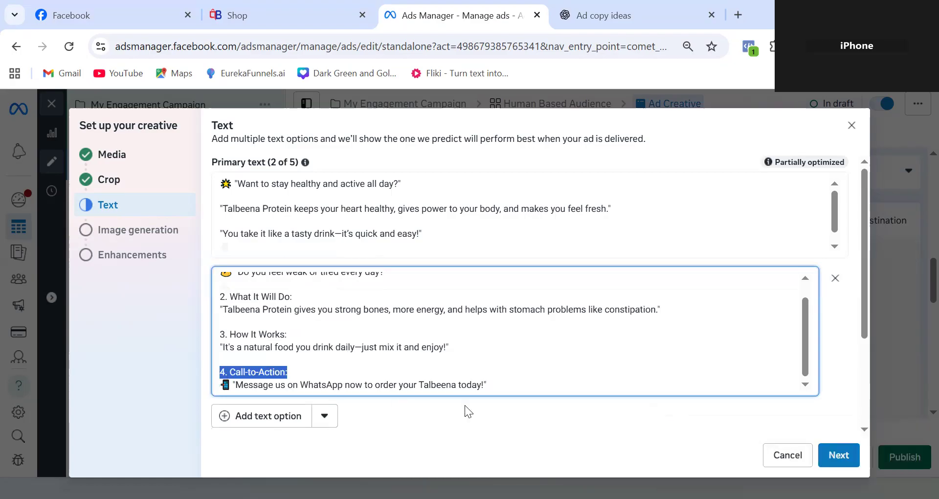
{"action": "key", "text": "BackSpace"}
{"action": "key", "text": "BackSpace"}
{"action": "left_click_drag", "start_coordinate": [308, 346], "coordinate": [219, 347]}
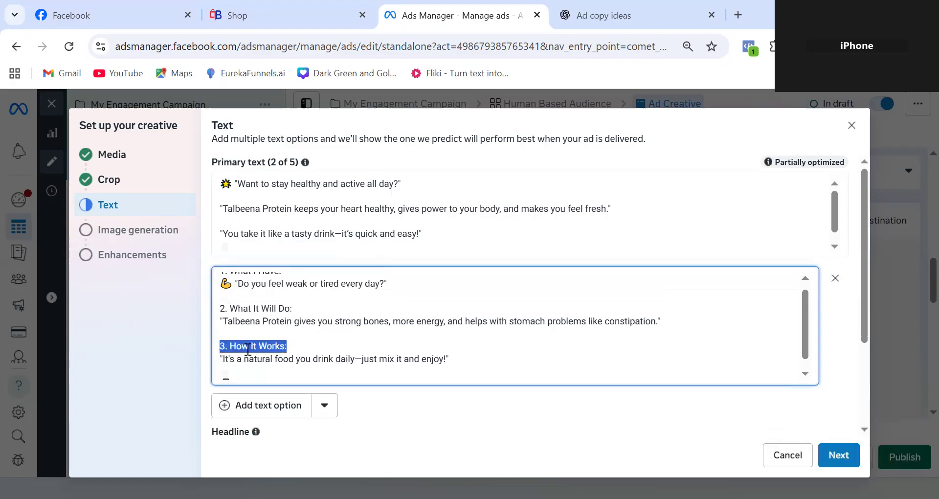
{"action": "key", "text": "BackSpace"}
{"action": "key", "text": "BackSpace"}
Delete the "2. What It Will Do:" and "1. What I Have:" heading lines from the second primary text.
{"action": "left_click_drag", "start_coordinate": [293, 308], "coordinate": [220, 309]}
{"action": "key", "text": "BackSpace"}
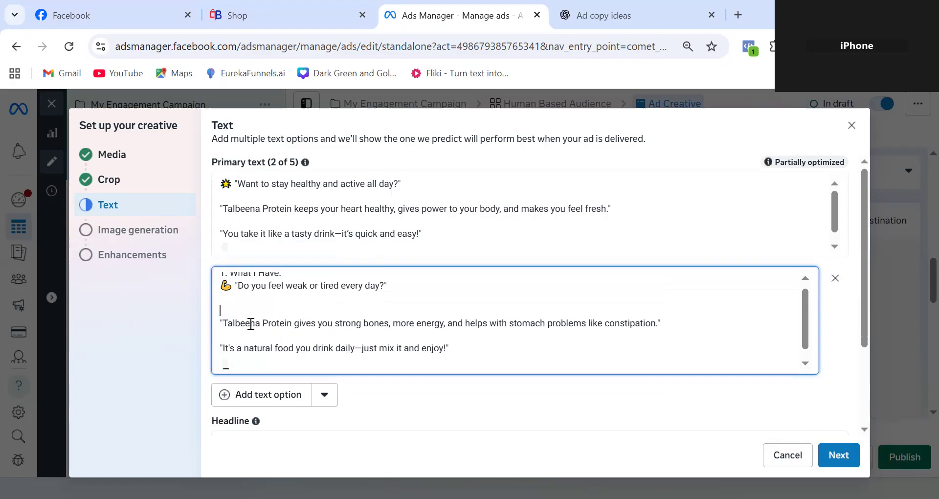
{"action": "scroll", "coordinate": [251, 324], "scroll_direction": "up", "scroll_amount": 1}
{"action": "key", "text": "BackSpace"}
{"action": "left_click_drag", "start_coordinate": [288, 277], "coordinate": [222, 279]}
{"action": "key", "text": "BackSpace"}
{"action": "key", "text": "Delete"}
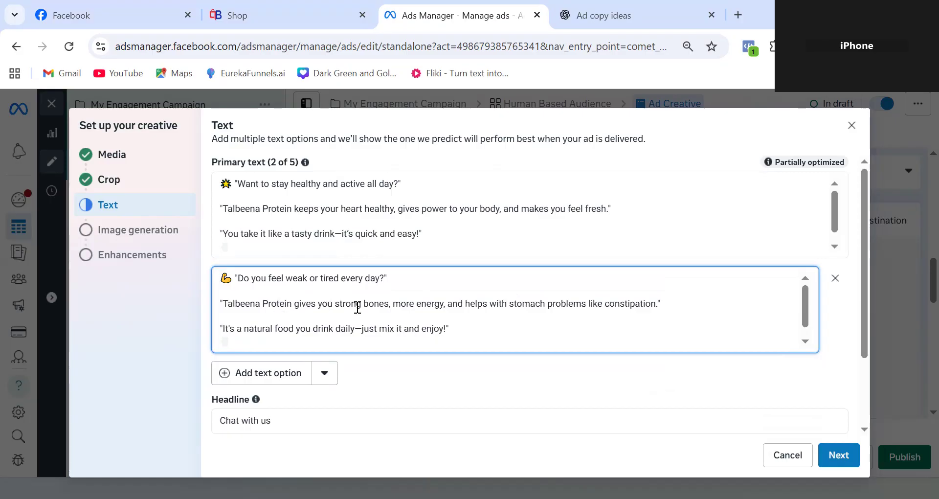
Switch to ChatGPT and send the prompt "Write a short headline according to the Ad Copy 2".
{"action": "scroll", "coordinate": [415, 395], "scroll_direction": "down", "scroll_amount": 1}
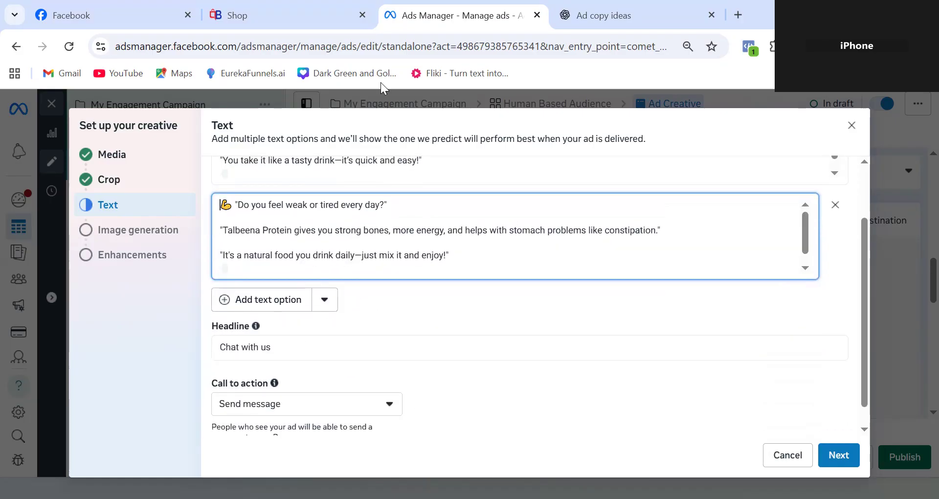
{"action": "left_click", "coordinate": [591, 10]}
{"action": "left_click", "coordinate": [435, 455]}
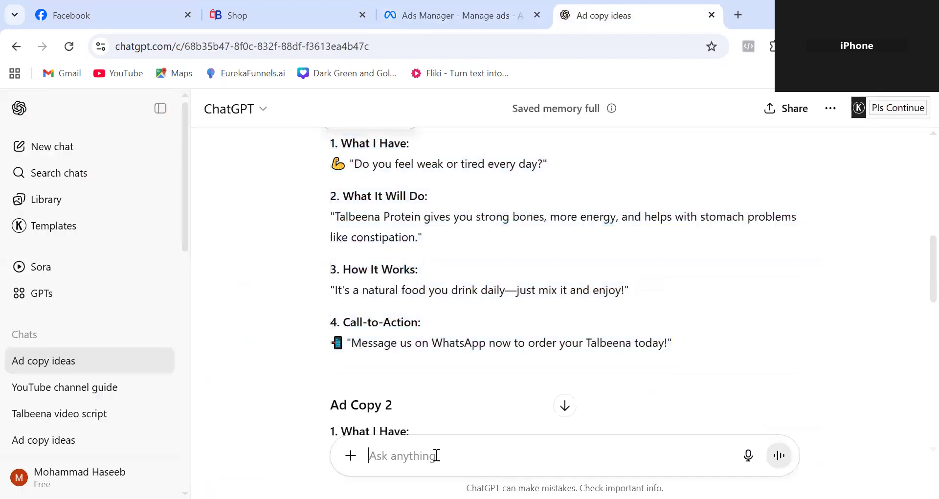
{"action": "type", "text": "Wr"}
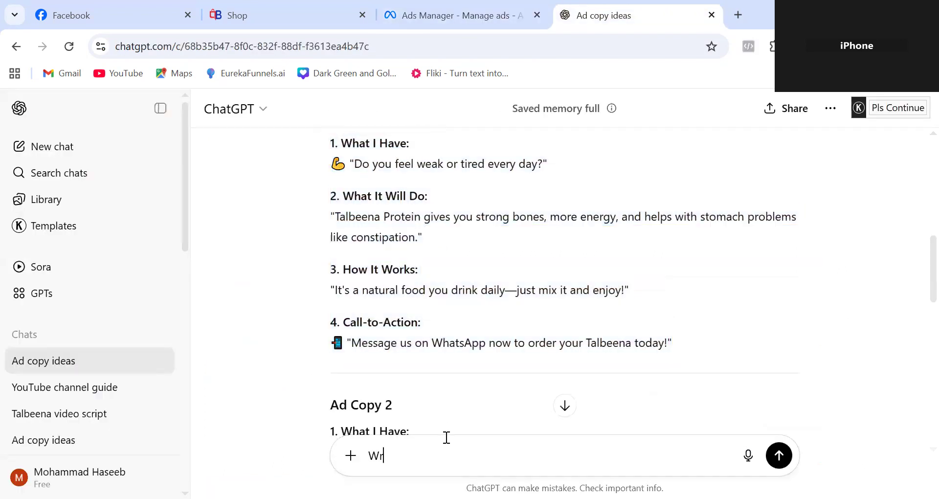
{"action": "type", "text": "ite a short headline ac"}
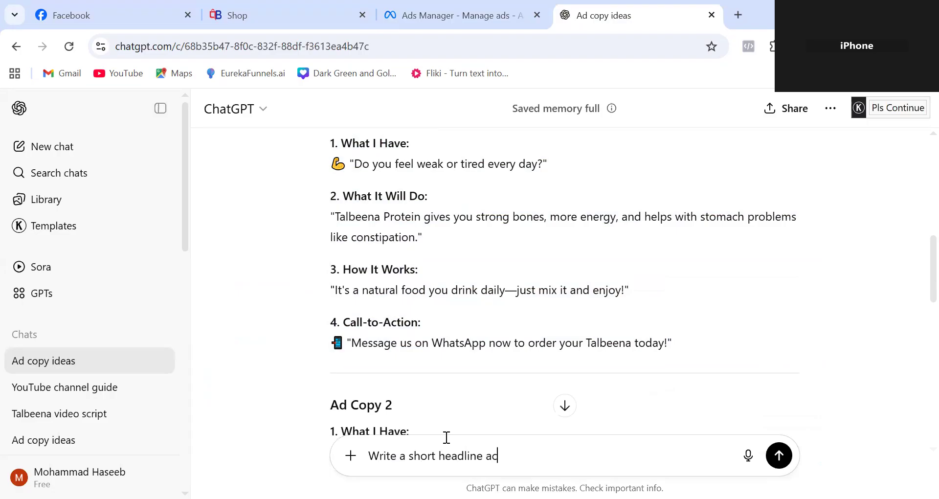
{"action": "type", "text": "cordning to the Ad Copy 2"}
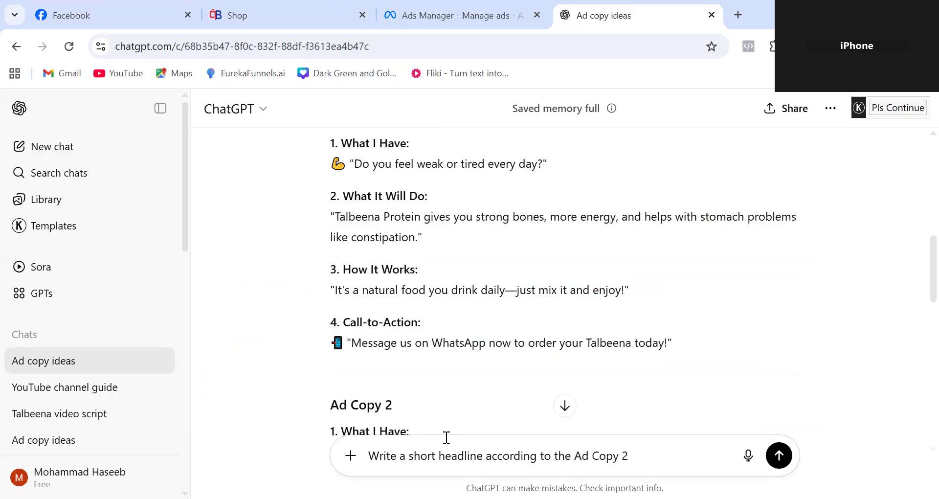
{"action": "key", "text": "Return"}
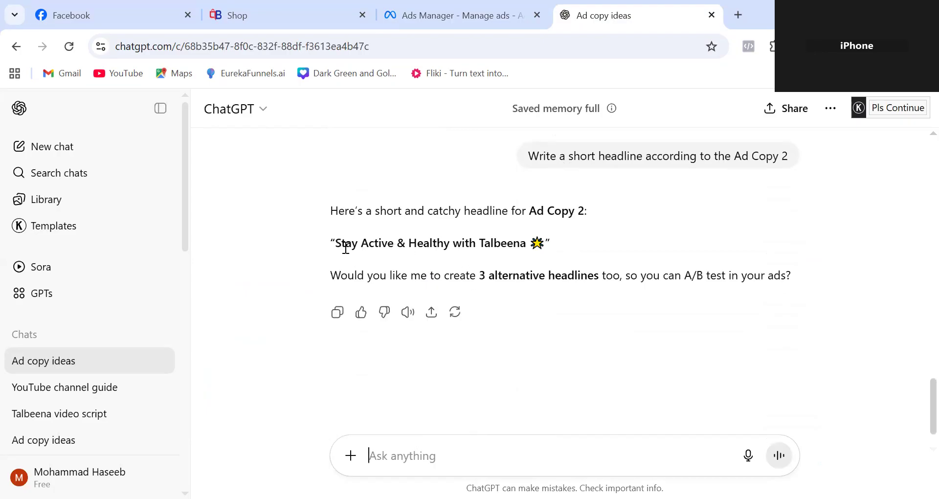
Copy "Stay Active & Healthy with Talbeena" with its star emoji from ChatGPT and replace the ad's headline in Ads Manager with it.
{"action": "left_click_drag", "start_coordinate": [337, 244], "coordinate": [538, 242]}
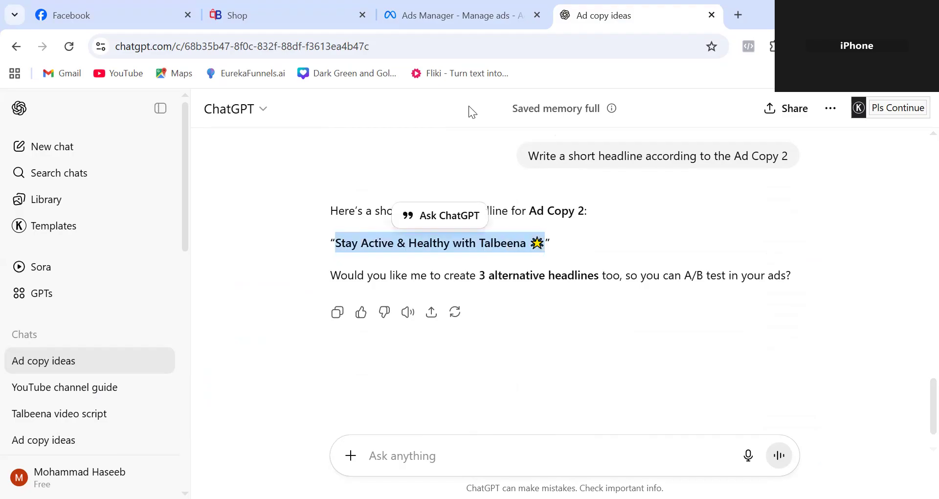
{"action": "key", "text": "ctrl+shift+Tab"}
{"action": "left_click_drag", "start_coordinate": [291, 349], "coordinate": [208, 351]}
{"action": "key", "text": "ctrl+v"}
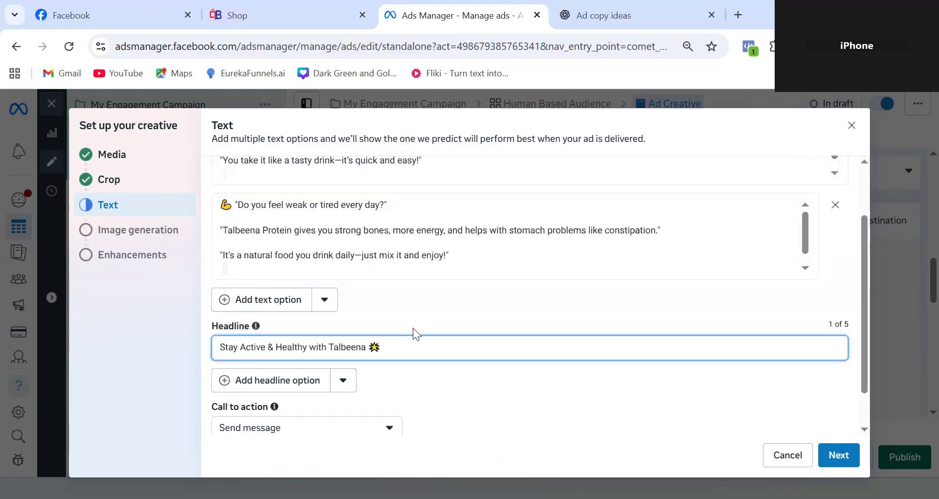
Add a second headline option, leaving it empty, and keep "Send message" as the call to action.
{"action": "scroll", "coordinate": [413, 327], "scroll_direction": "down", "scroll_amount": 1}
{"action": "left_click", "coordinate": [305, 338]}
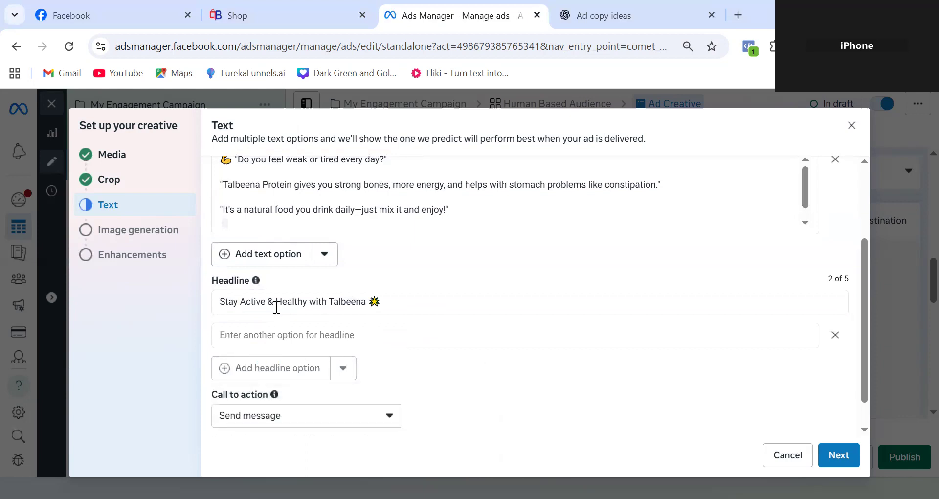
{"action": "scroll", "coordinate": [391, 352], "scroll_direction": "down", "scroll_amount": 1}
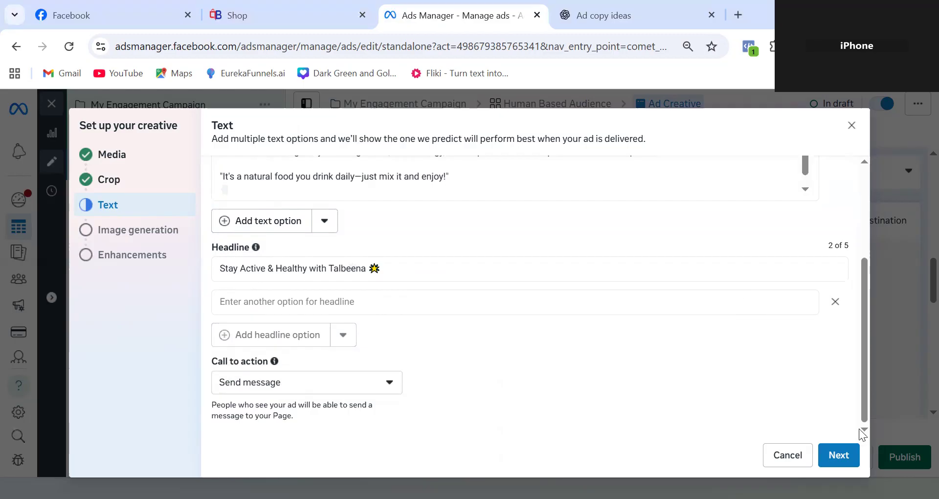
Finish the creative setup, skipping AI image generation and keeping the default Advantage+ enhancements.
{"action": "left_click", "coordinate": [842, 455]}
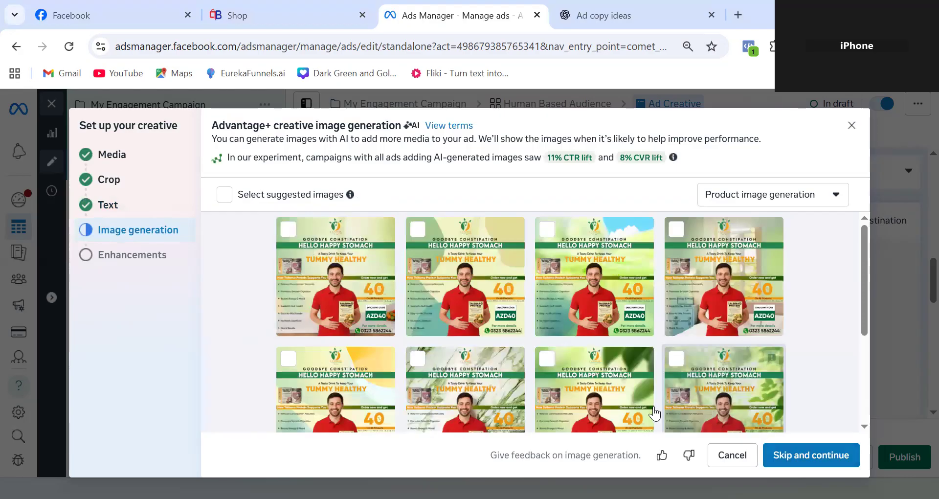
{"action": "left_click", "coordinate": [826, 455]}
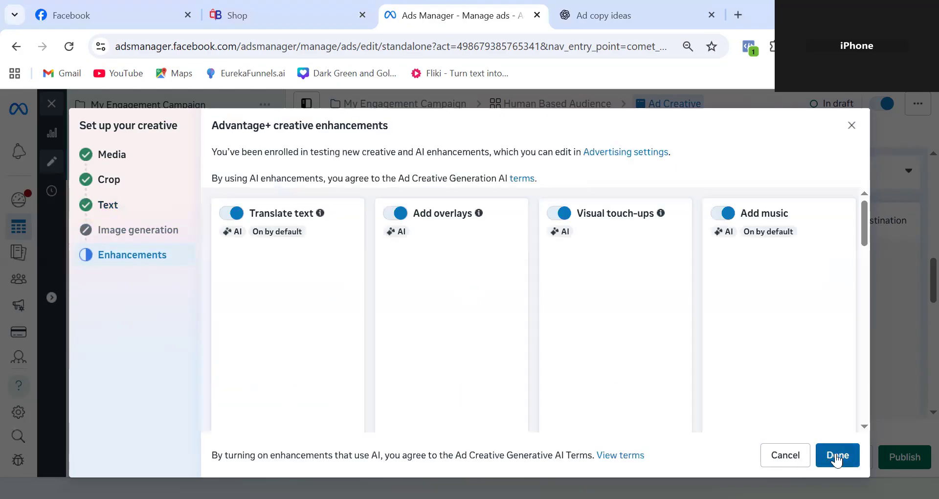
{"action": "left_click", "coordinate": [836, 456]}
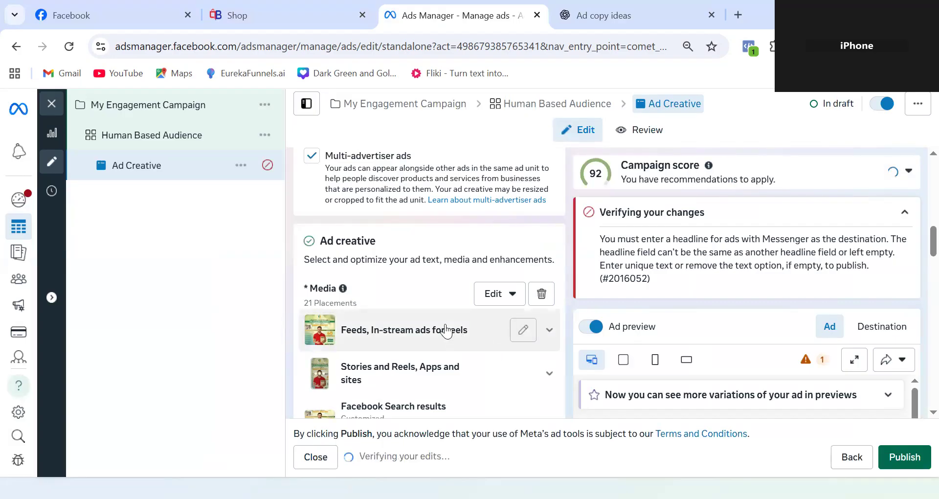
Examine the ad preview, expanding the shortened primary text and checking the image, headline and message button.
{"action": "scroll", "coordinate": [404, 279], "scroll_direction": "down", "scroll_amount": 2}
{"action": "scroll", "coordinate": [404, 280], "scroll_direction": "up", "scroll_amount": 1}
{"action": "scroll", "coordinate": [404, 279], "scroll_direction": "up", "scroll_amount": 2}
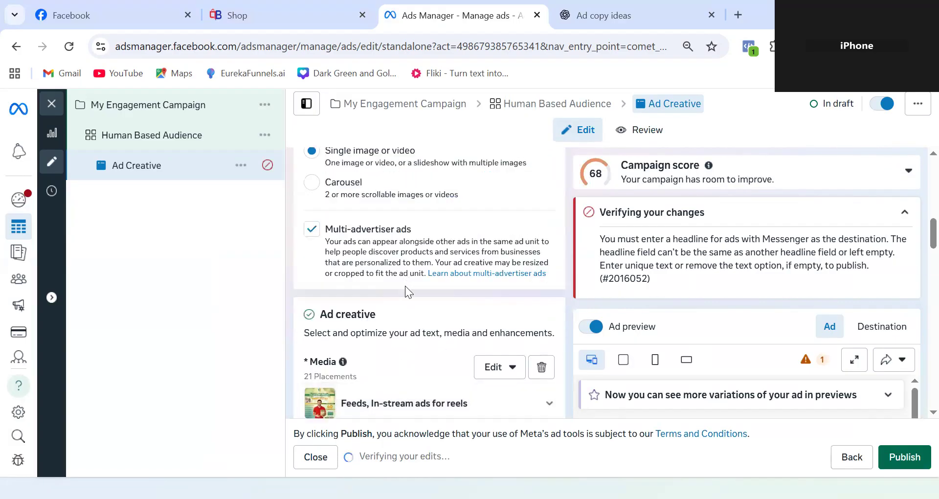
{"action": "scroll", "coordinate": [406, 293], "scroll_direction": "down", "scroll_amount": 2}
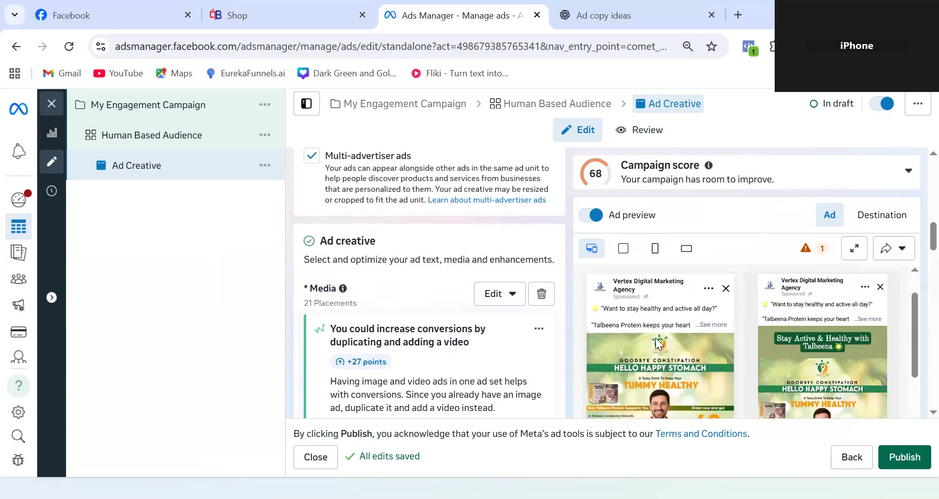
{"action": "left_click", "coordinate": [703, 335]}
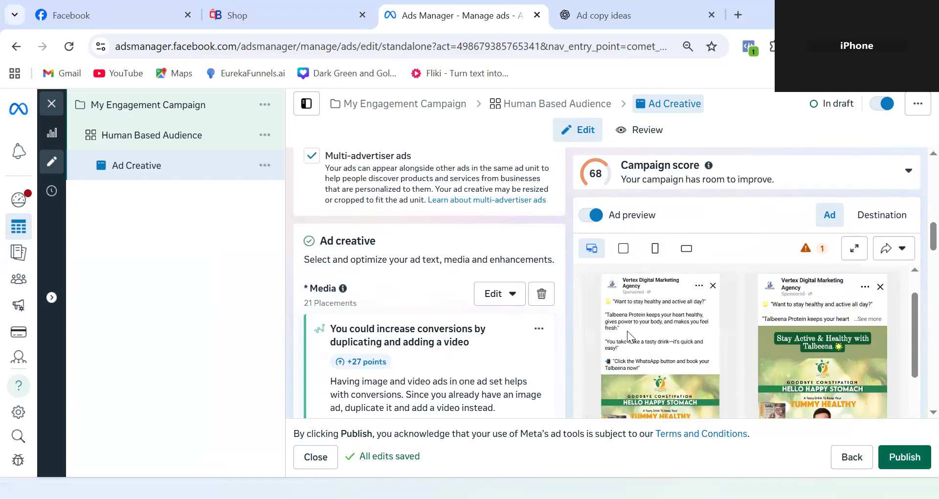
{"action": "left_click", "coordinate": [868, 319]}
{"action": "scroll", "coordinate": [642, 321], "scroll_direction": "down", "scroll_amount": 5}
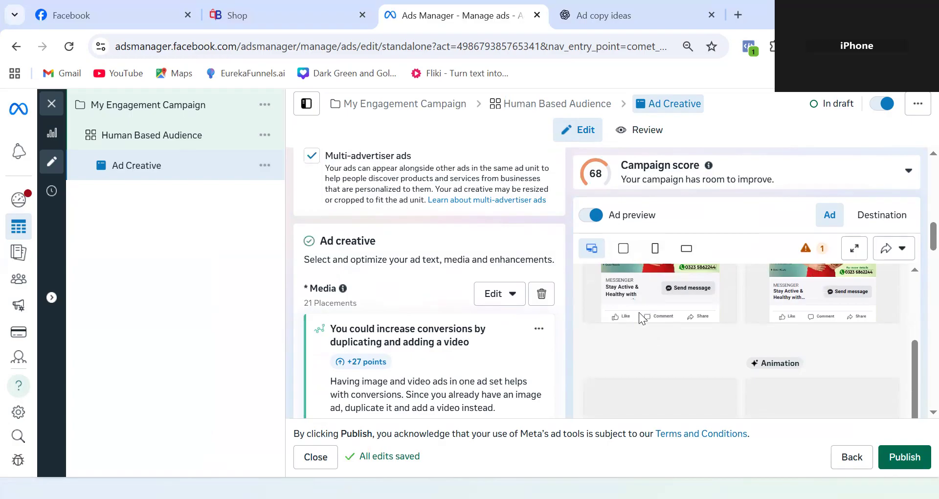
Enlarge the page and check the preview's "Send message" area and the ad creative settings down to the headline.
{"action": "key", "text": "ctrl+plus"}
{"action": "key", "text": "ctrl+plus"}
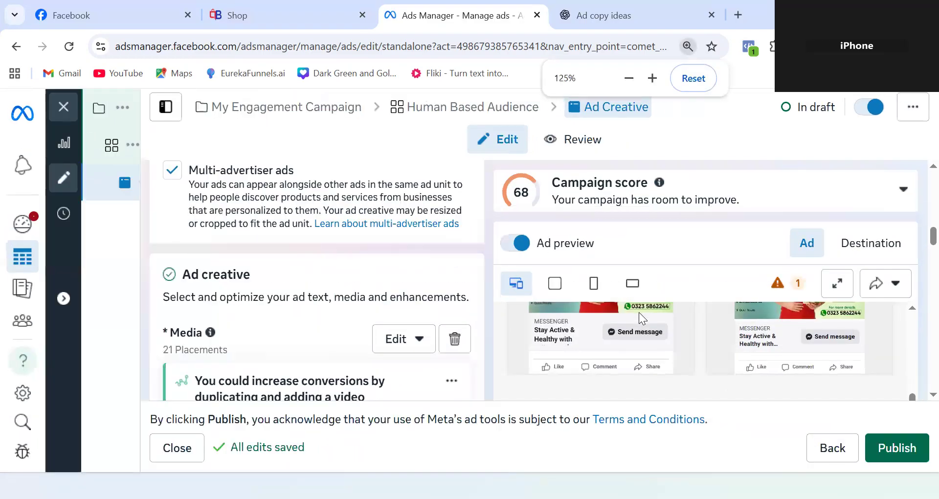
{"action": "scroll", "coordinate": [639, 313], "scroll_direction": "down", "scroll_amount": 2}
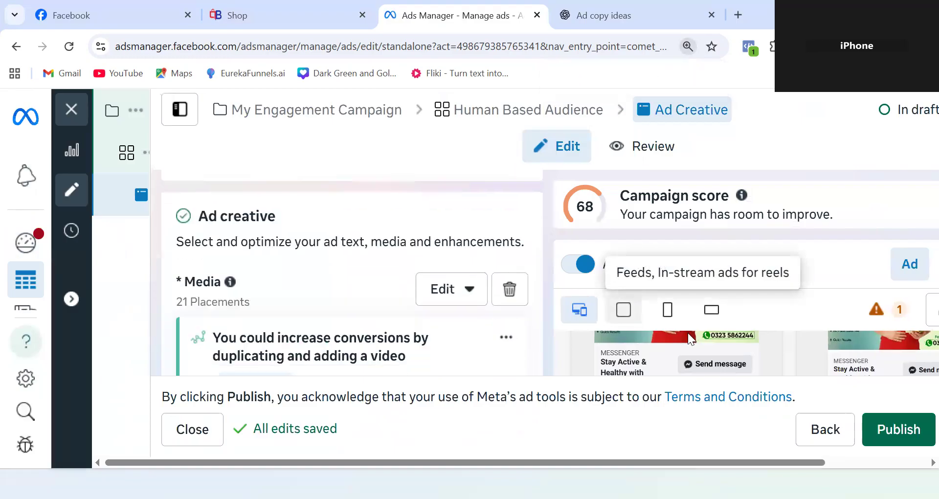
{"action": "scroll", "coordinate": [688, 332], "scroll_direction": "down", "scroll_amount": 3}
{"action": "scroll", "coordinate": [712, 339], "scroll_direction": "down", "scroll_amount": 1}
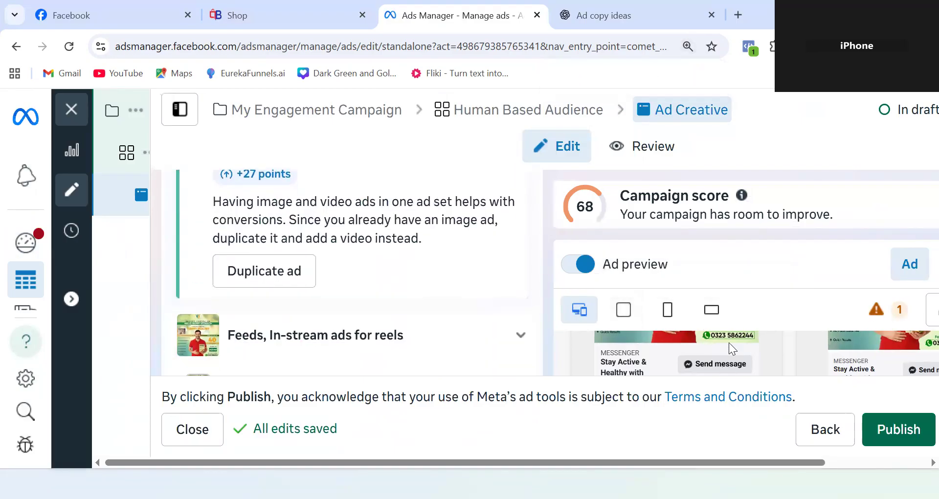
{"action": "left_click_drag", "start_coordinate": [798, 464], "coordinate": [876, 411]}
{"action": "scroll", "coordinate": [916, 333], "scroll_direction": "down", "scroll_amount": 1}
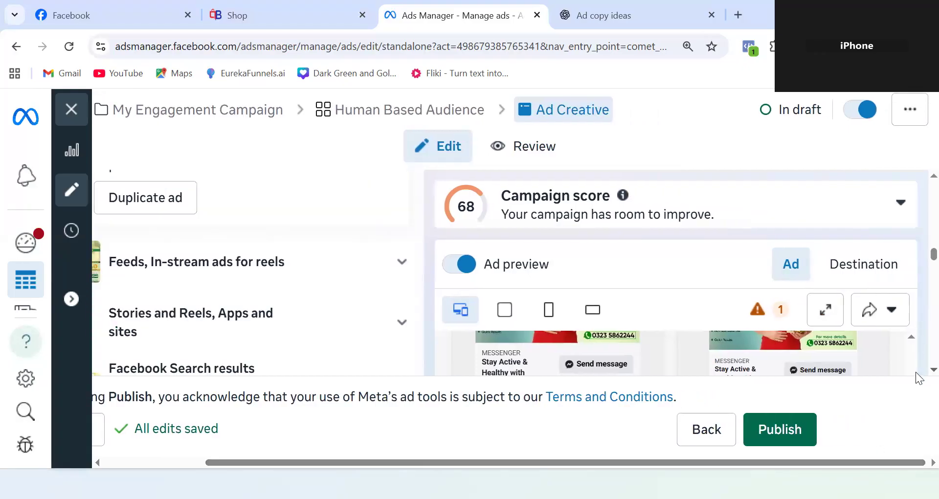
{"action": "scroll", "coordinate": [918, 378], "scroll_direction": "down", "scroll_amount": 8}
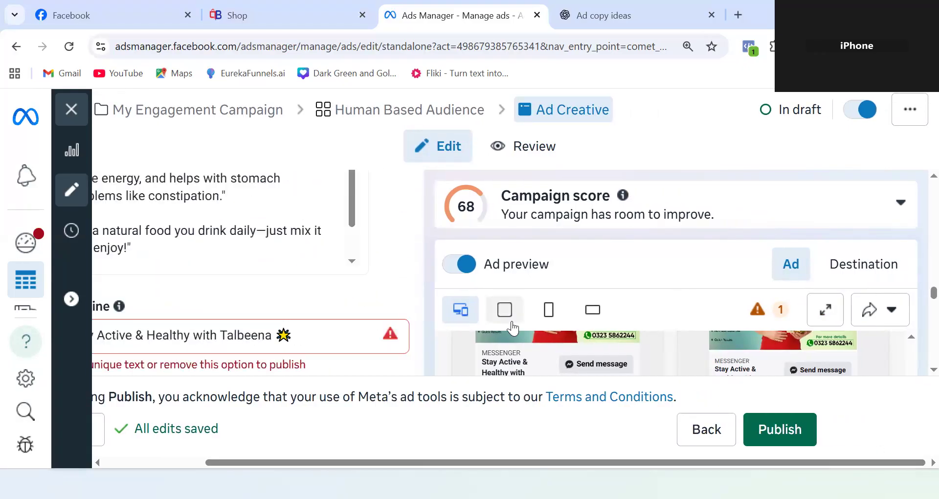
Look through the ad settings down to the chat template and reduce the page zoom to see more of the preview.
{"action": "scroll", "coordinate": [513, 328], "scroll_direction": "down", "scroll_amount": 1}
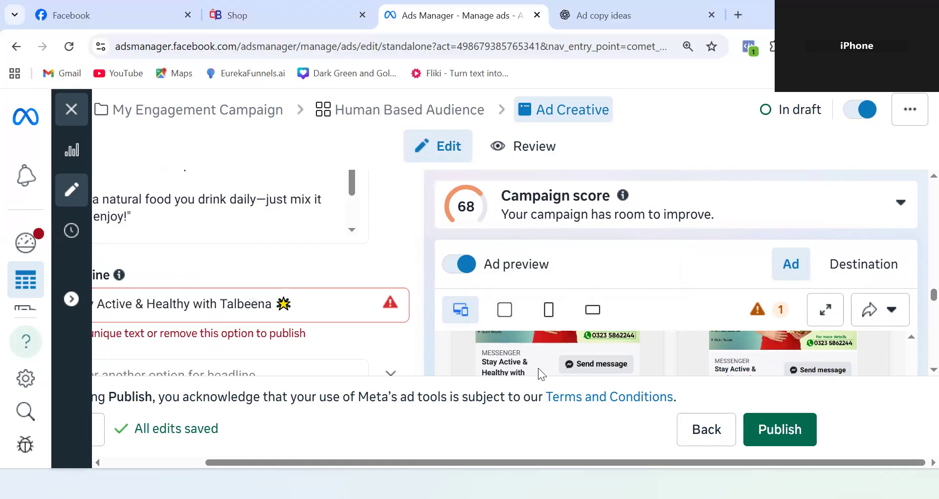
{"action": "scroll", "coordinate": [538, 374], "scroll_direction": "down", "scroll_amount": 3}
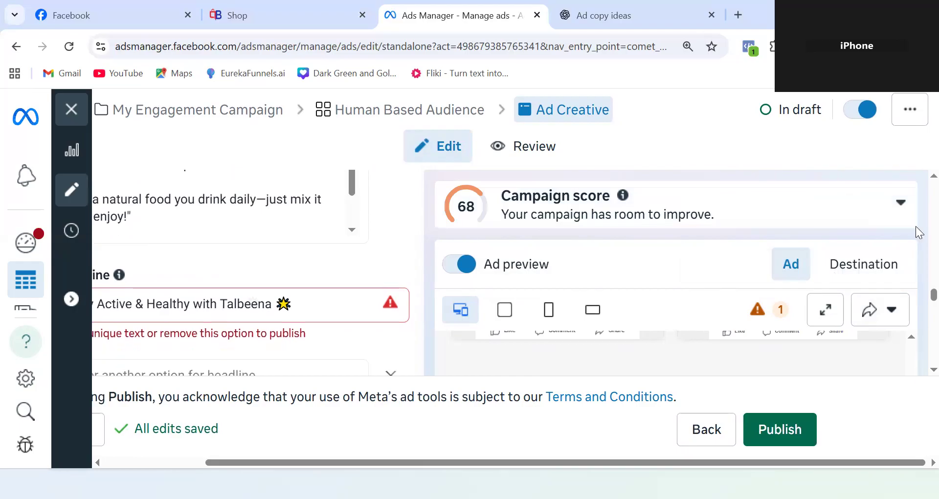
{"action": "scroll", "coordinate": [917, 303], "scroll_direction": "down", "scroll_amount": 10}
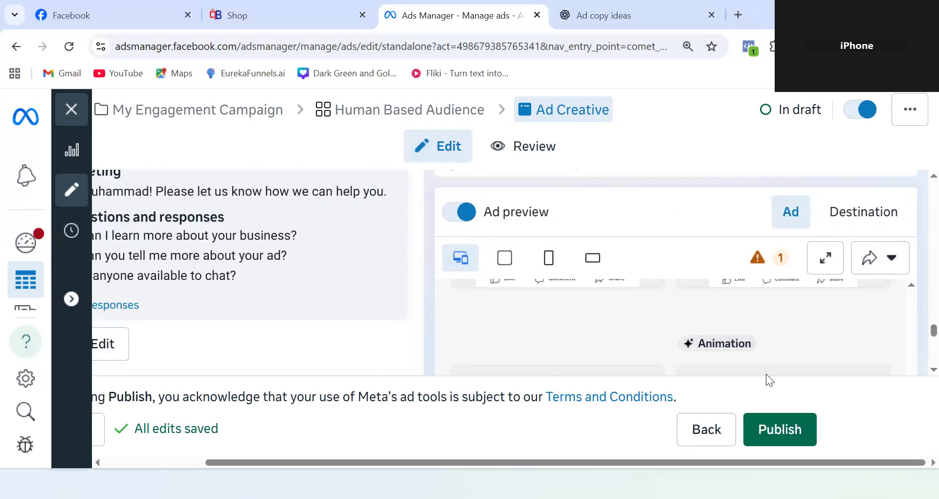
{"action": "key", "text": "ctrl+minus"}
{"action": "key", "text": "ctrl+minus"}
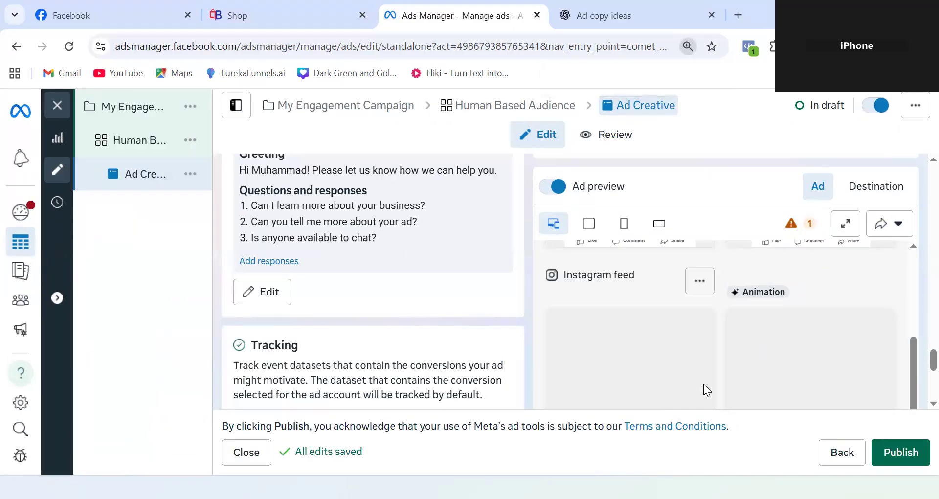
{"action": "key", "text": "ctrl+minus"}
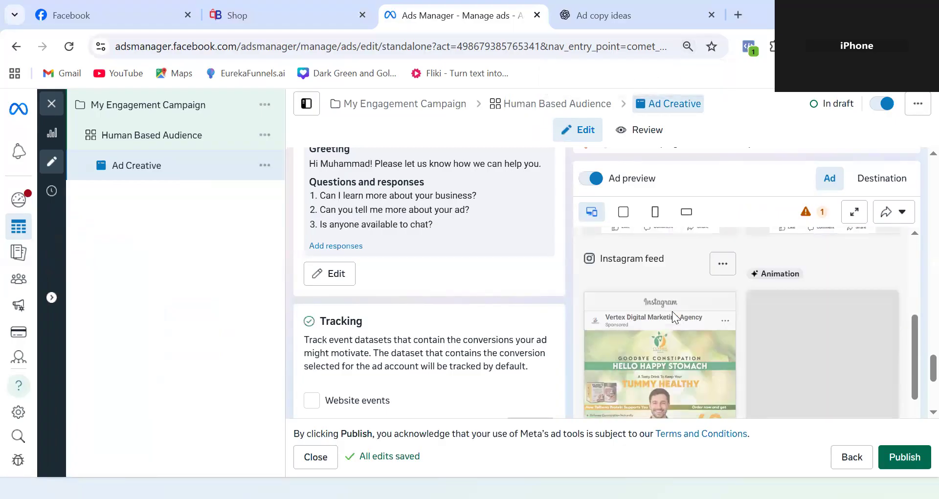
Compare the Facebook and Instagram placements in the ad preview, checking the image, texts and their message buttons.
{"action": "scroll", "coordinate": [672, 311], "scroll_direction": "up", "scroll_amount": 2}
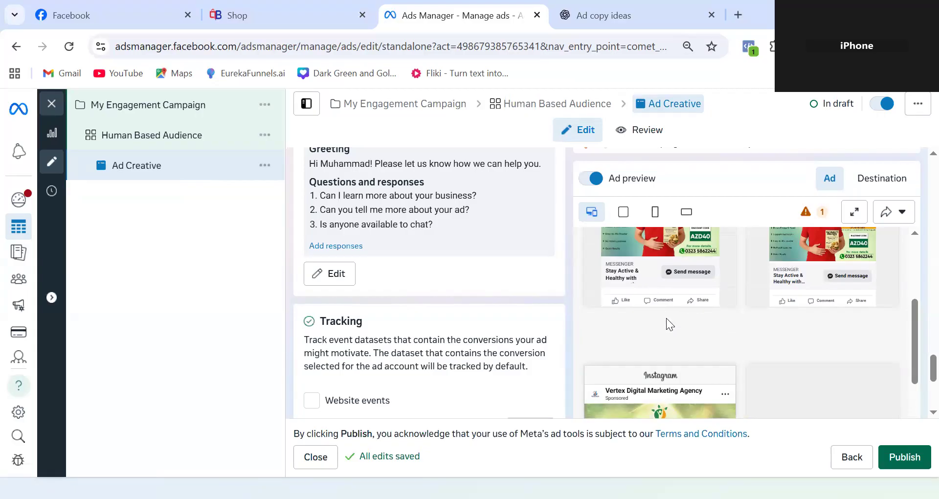
{"action": "scroll", "coordinate": [667, 321], "scroll_direction": "down", "scroll_amount": 4}
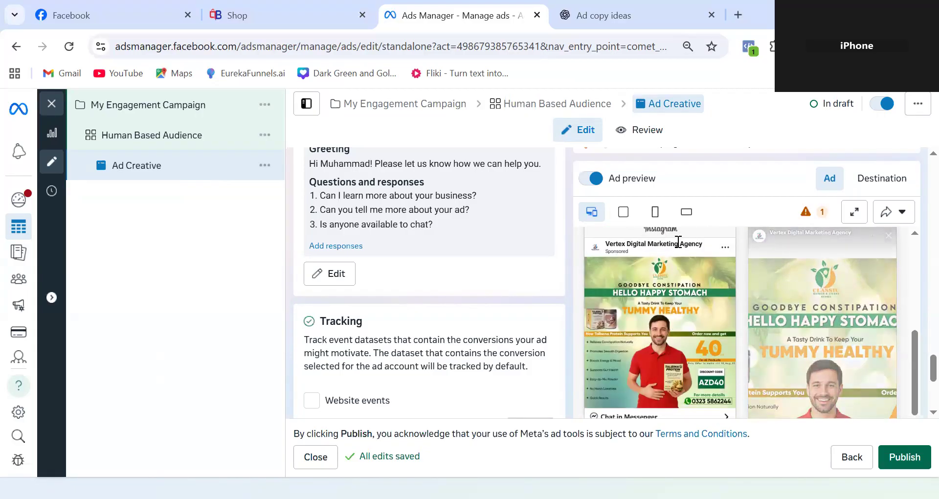
{"action": "scroll", "coordinate": [680, 308], "scroll_direction": "up", "scroll_amount": 5}
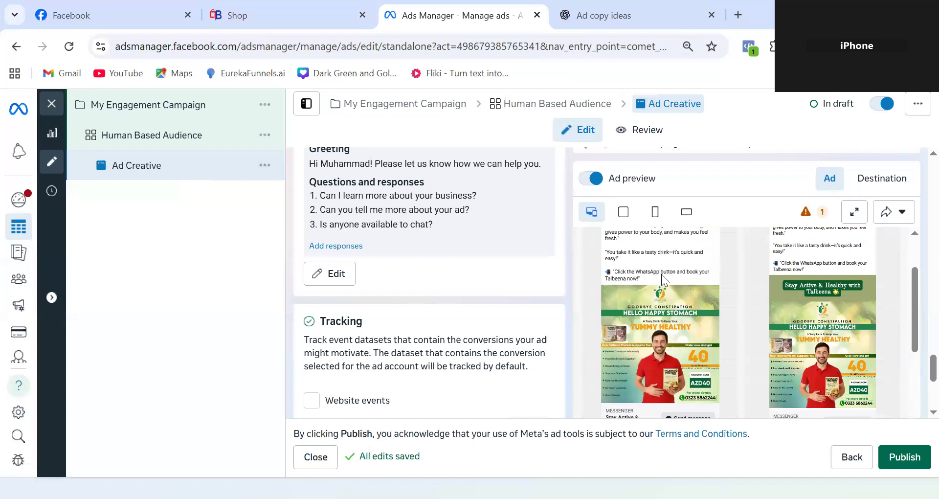
{"action": "scroll", "coordinate": [664, 278], "scroll_direction": "down", "scroll_amount": 4}
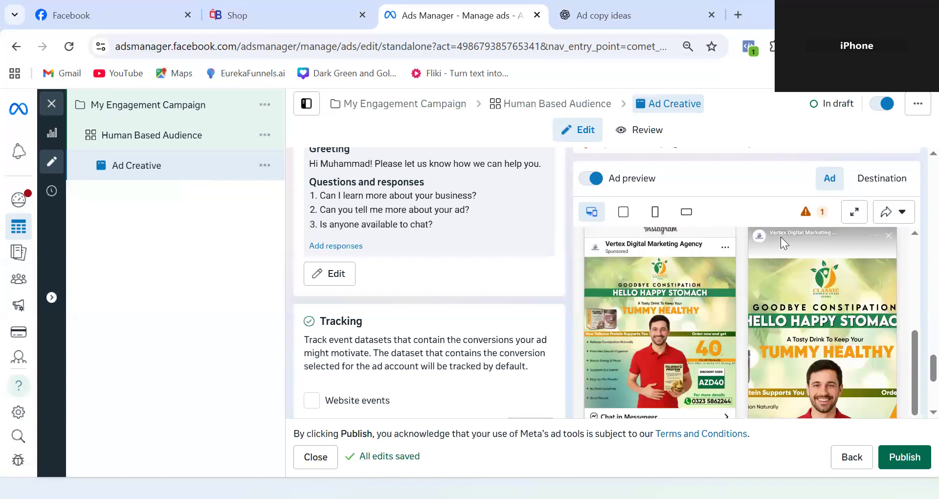
{"action": "scroll", "coordinate": [830, 317], "scroll_direction": "down", "scroll_amount": 5}
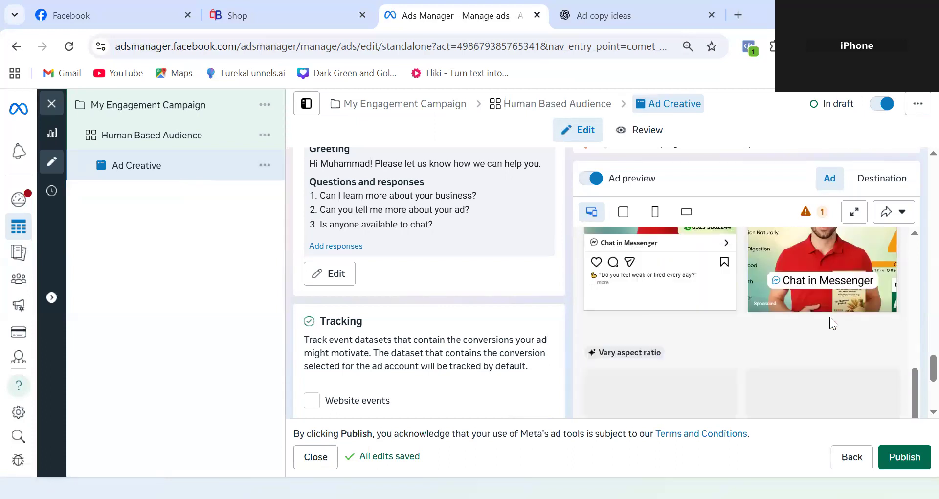
{"action": "scroll", "coordinate": [731, 303], "scroll_direction": "up", "scroll_amount": 3}
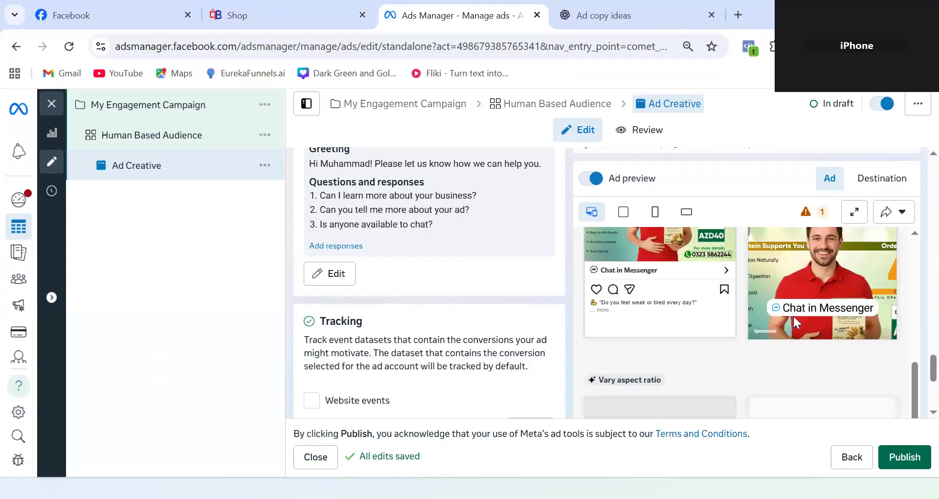
{"action": "scroll", "coordinate": [675, 301], "scroll_direction": "up", "scroll_amount": 3}
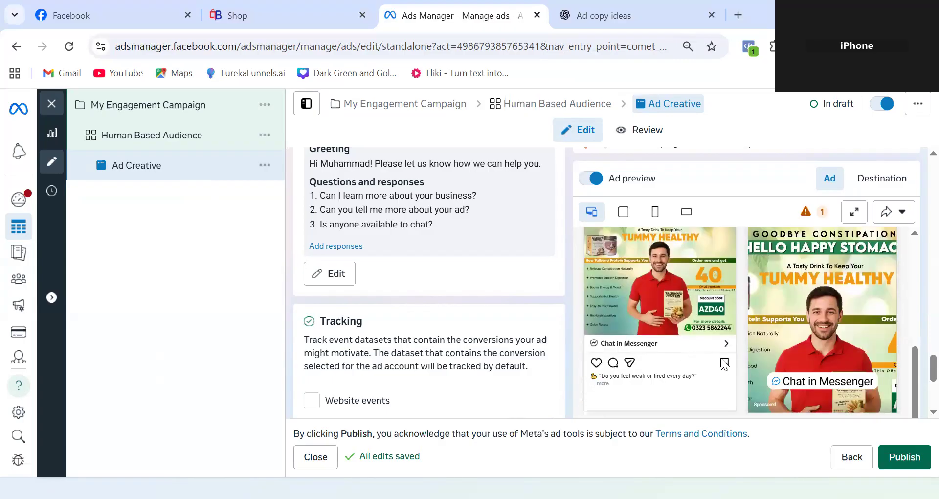
{"action": "scroll", "coordinate": [721, 357], "scroll_direction": "up", "scroll_amount": 3}
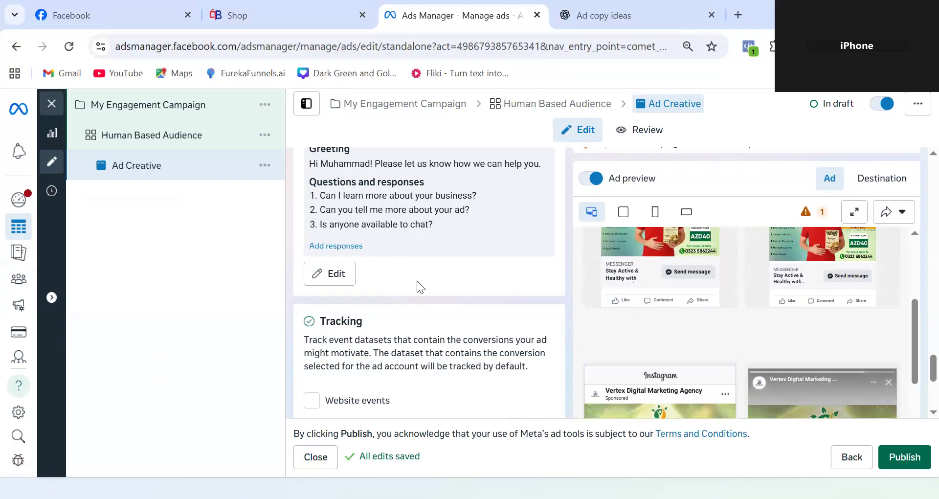
Replace the ad's headline with "Stay Healthy and Active".
{"action": "scroll", "coordinate": [461, 279], "scroll_direction": "up", "scroll_amount": 6}
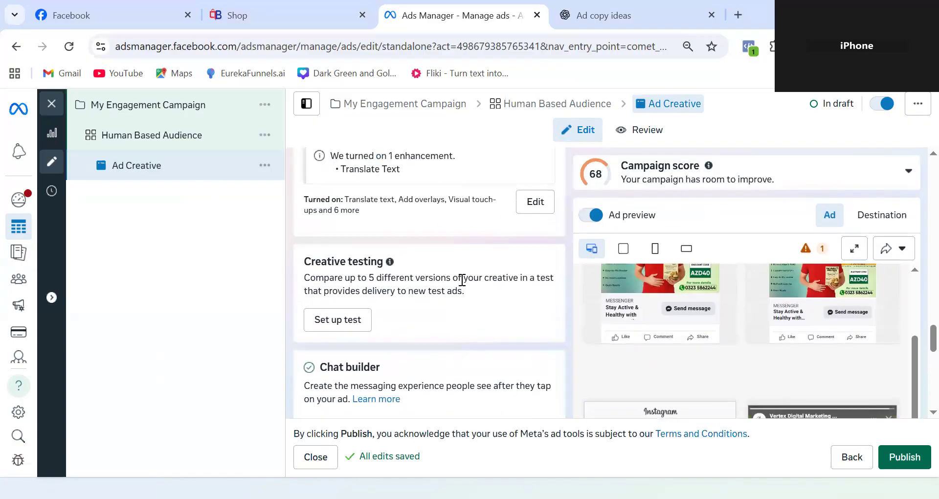
{"action": "scroll", "coordinate": [461, 278], "scroll_direction": "up", "scroll_amount": 4}
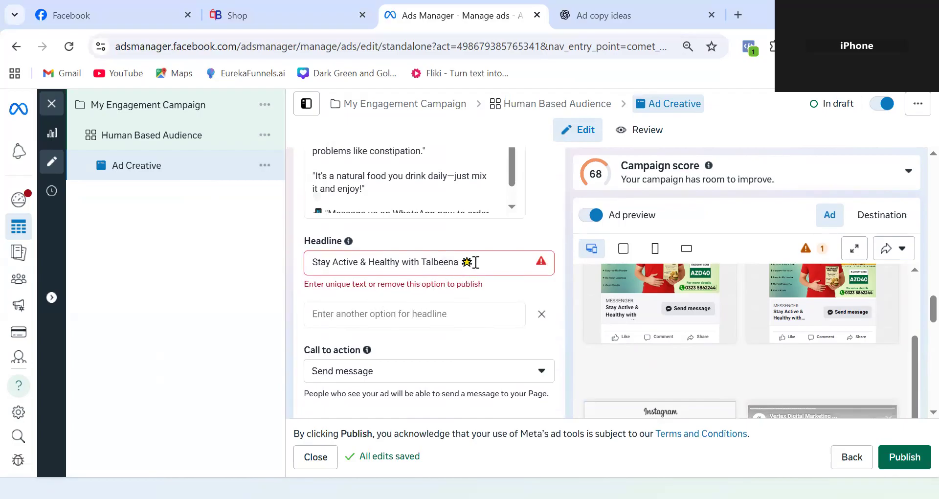
{"action": "left_click", "coordinate": [475, 261]}
{"action": "key", "text": "BackSpace"}
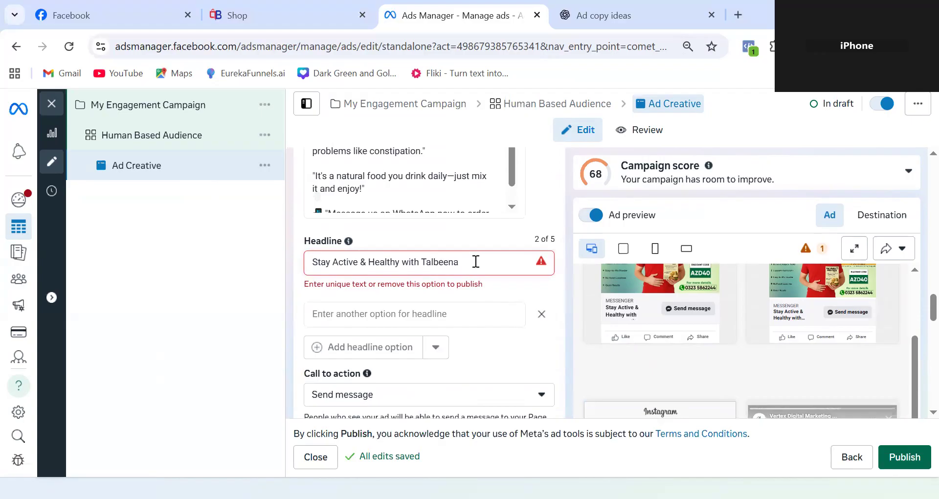
{"action": "left_click_drag", "start_coordinate": [462, 260], "coordinate": [306, 272]}
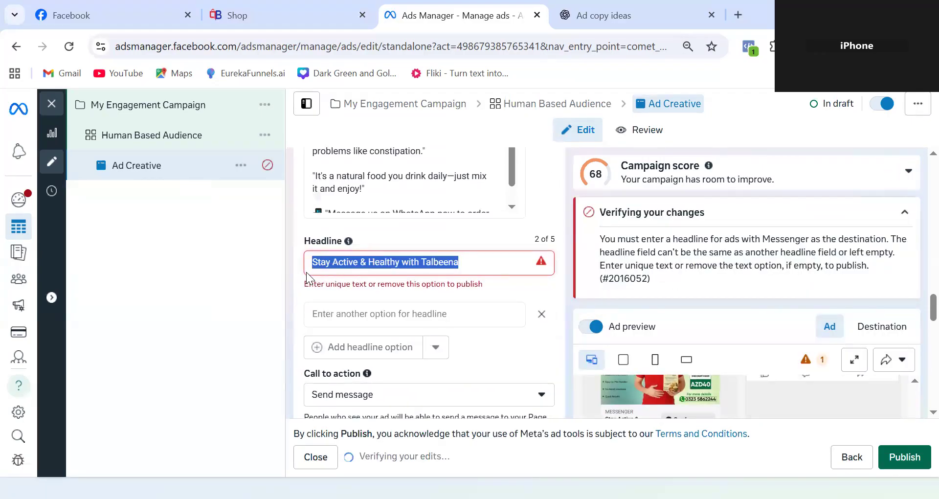
{"action": "key", "text": "BackSpace"}
{"action": "type", "text": "tay H"}
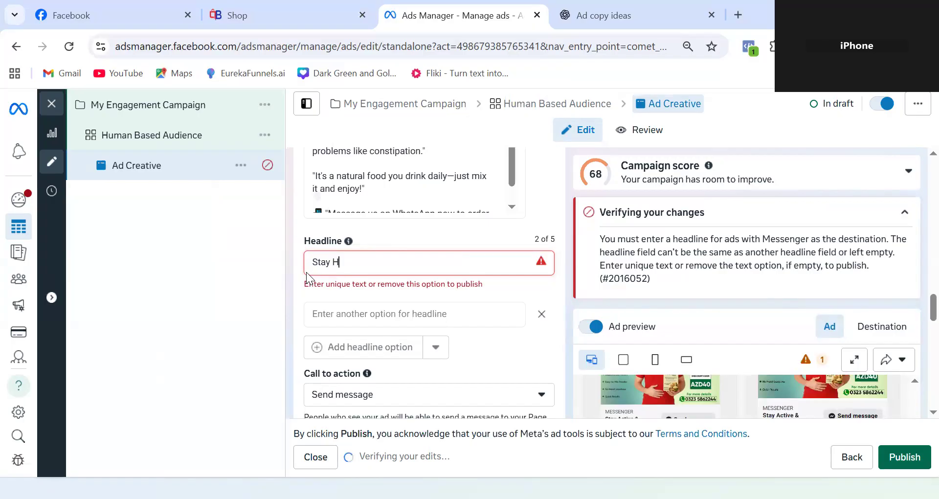
{"action": "type", "text": "ealthy and Active"}
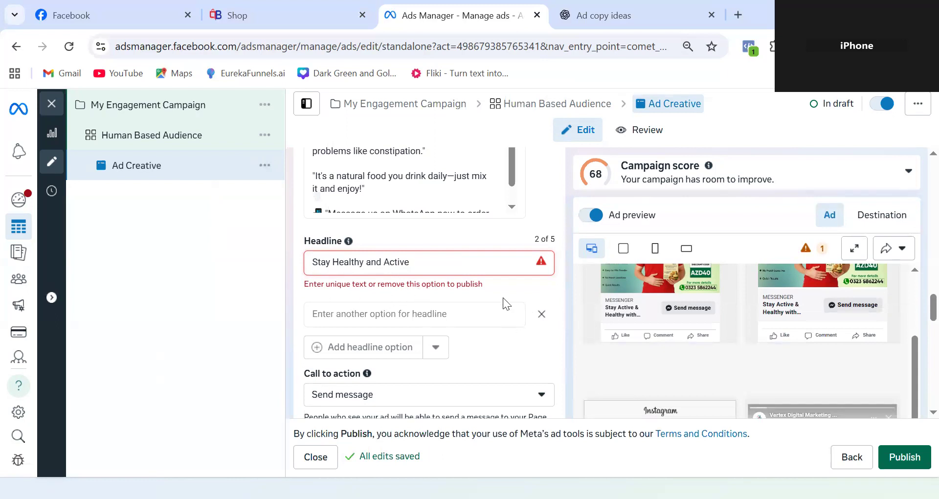
Remove the empty second headline option and clear the text of the remaining headline.
{"action": "left_click", "coordinate": [542, 319]}
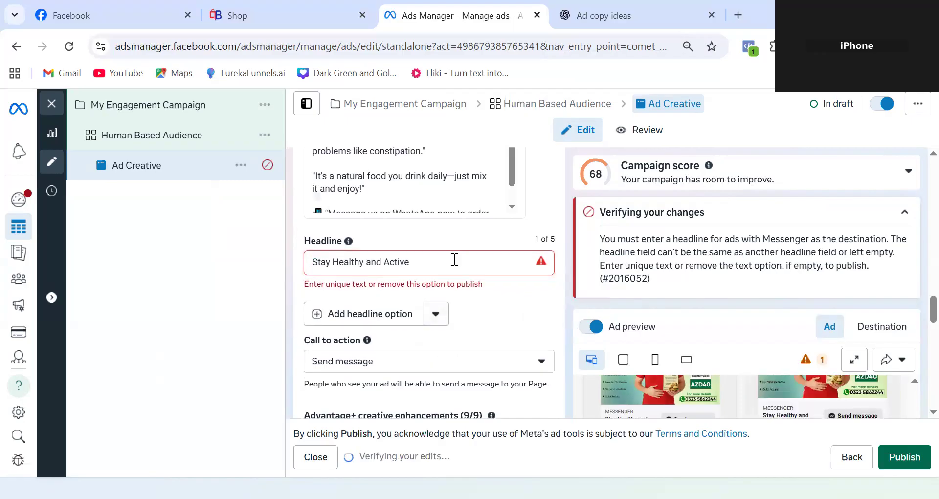
{"action": "left_click_drag", "start_coordinate": [451, 262], "coordinate": [295, 262]}
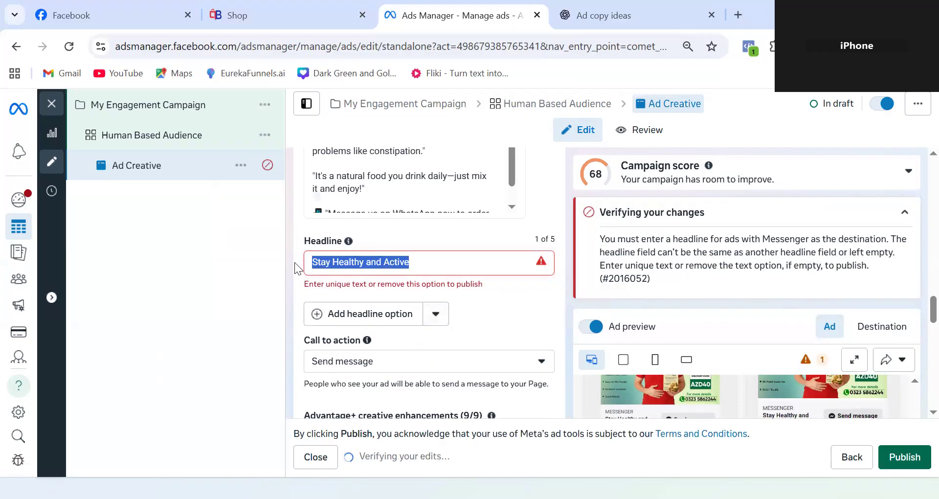
{"action": "key", "text": "BackSpace"}
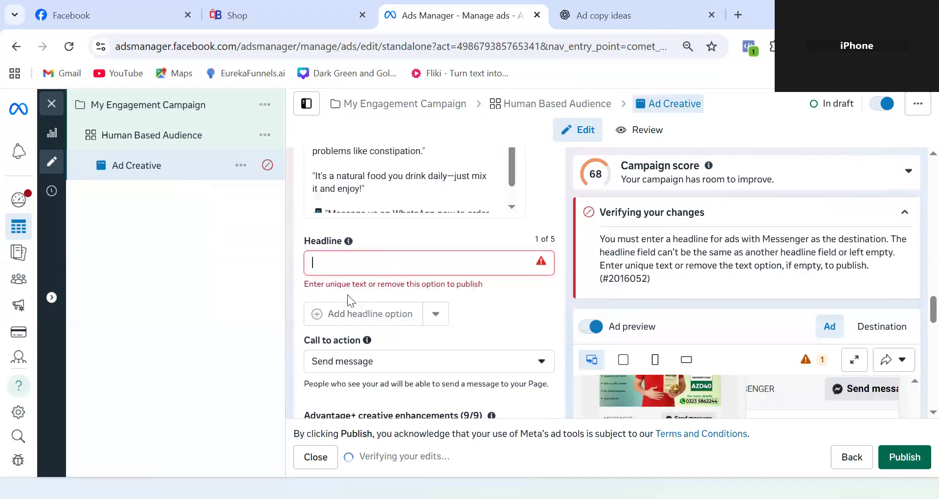
Check the headline in the ChatGPT conversation and enter "Stay Active & Healthy with Talbeena" with its star emoji as the ad's headline in Ads Manager.
{"action": "scroll", "coordinate": [348, 295], "scroll_direction": "up", "scroll_amount": 10}
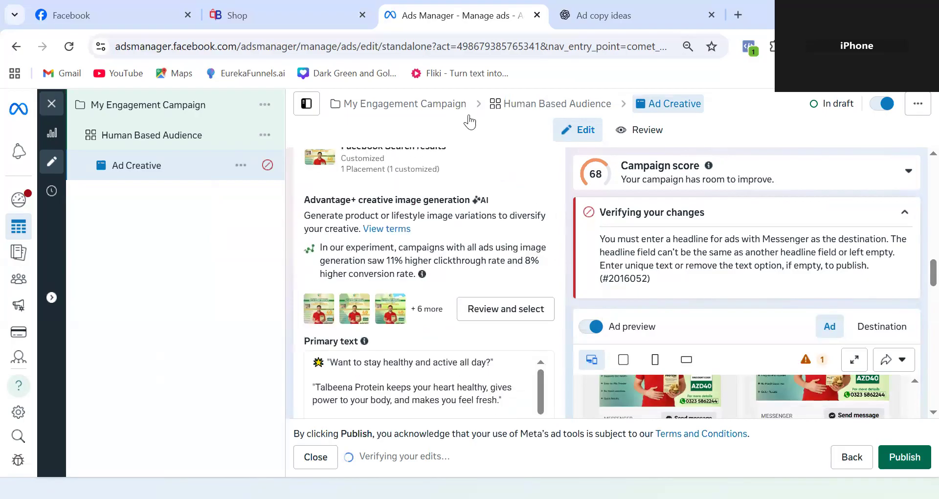
{"action": "key", "text": "ctrl+Tab"}
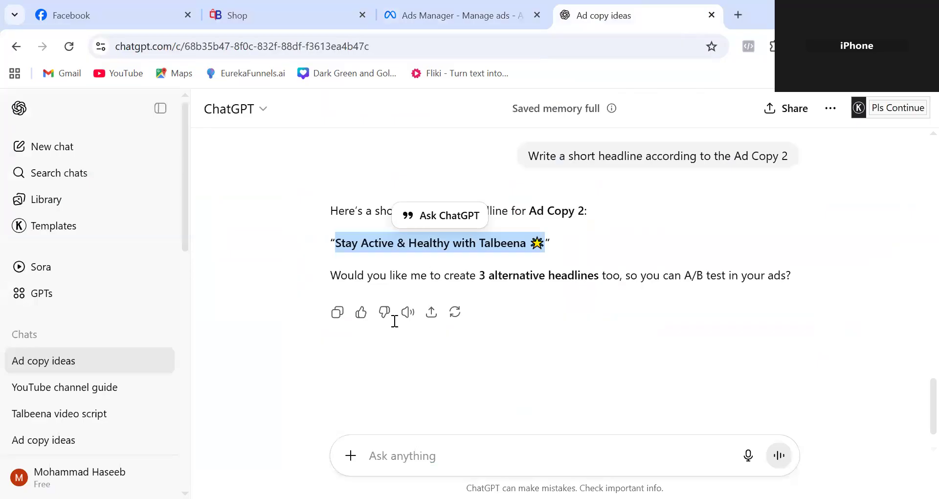
{"action": "key", "text": "ctrl+shift+Tab"}
{"action": "scroll", "coordinate": [382, 386], "scroll_direction": "down", "scroll_amount": 3}
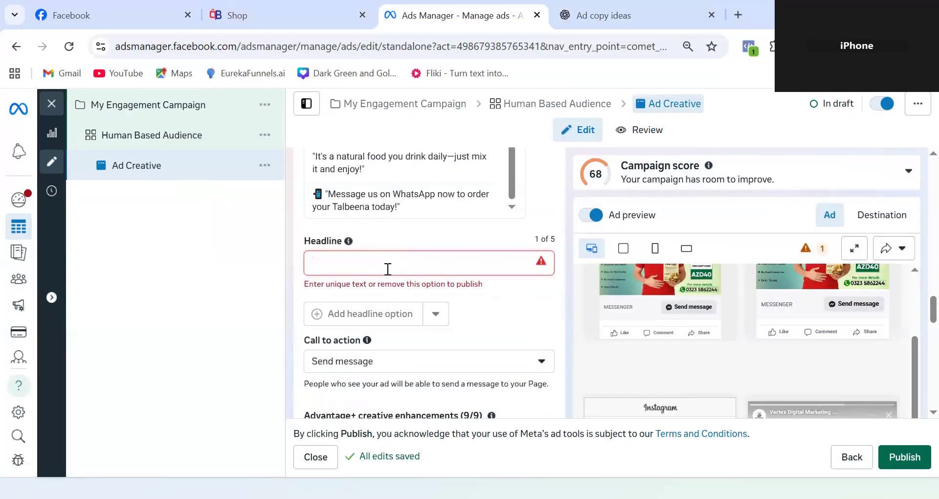
{"action": "type", "text": "Stay Active & Healthy with Talbeena 💥"}
{"action": "scroll", "coordinate": [387, 269], "scroll_direction": "down", "scroll_amount": 2}
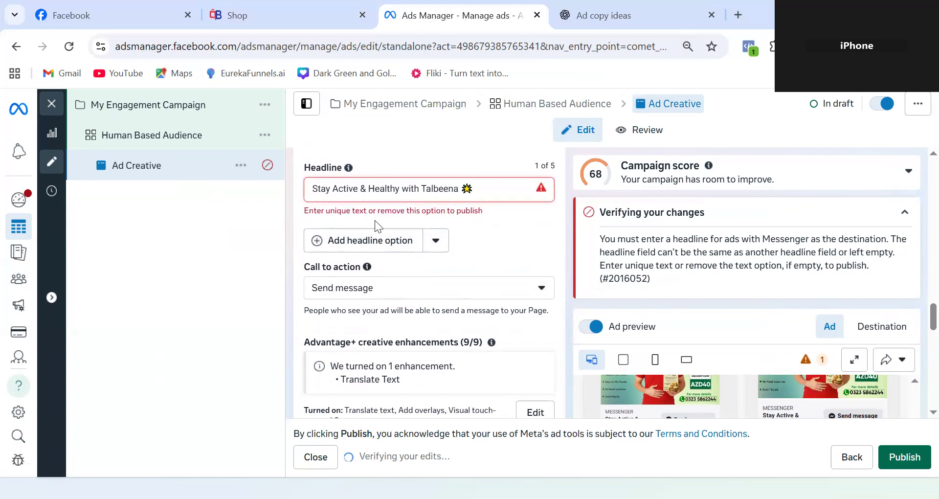
Clear the re-entered headline and put the cursor back in the empty headline field.
{"action": "left_click", "coordinate": [479, 186]}
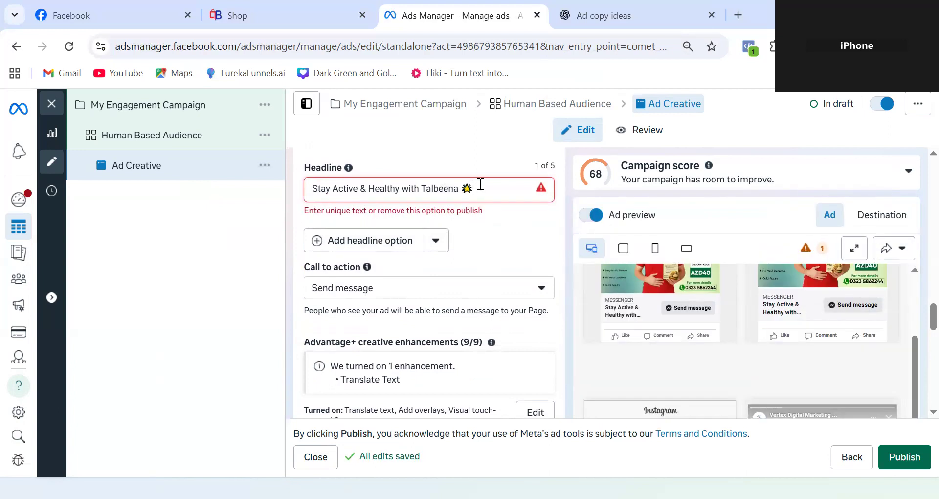
{"action": "scroll", "coordinate": [469, 269], "scroll_direction": "down", "scroll_amount": 3}
{"action": "scroll", "coordinate": [466, 275], "scroll_direction": "up", "scroll_amount": 3}
{"action": "left_click_drag", "start_coordinate": [474, 189], "coordinate": [278, 200]}
{"action": "key", "text": "BackSpace"}
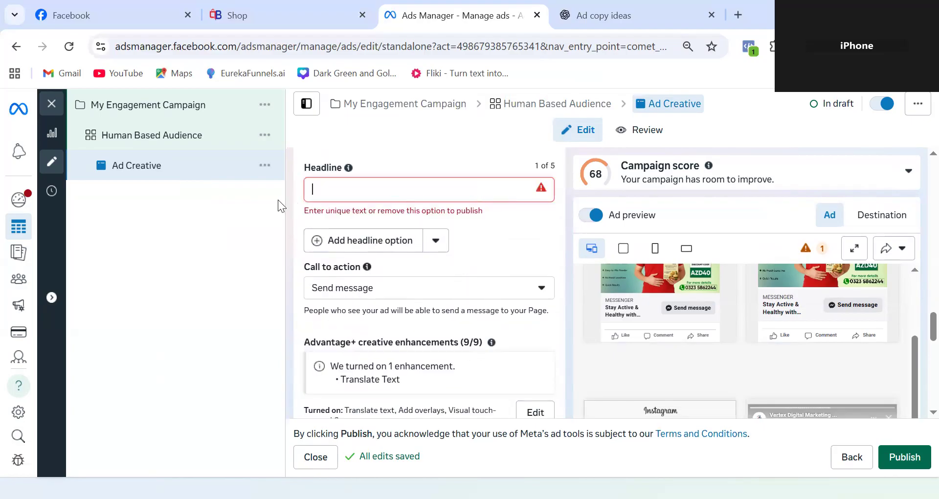
{"action": "left_click", "coordinate": [473, 244]}
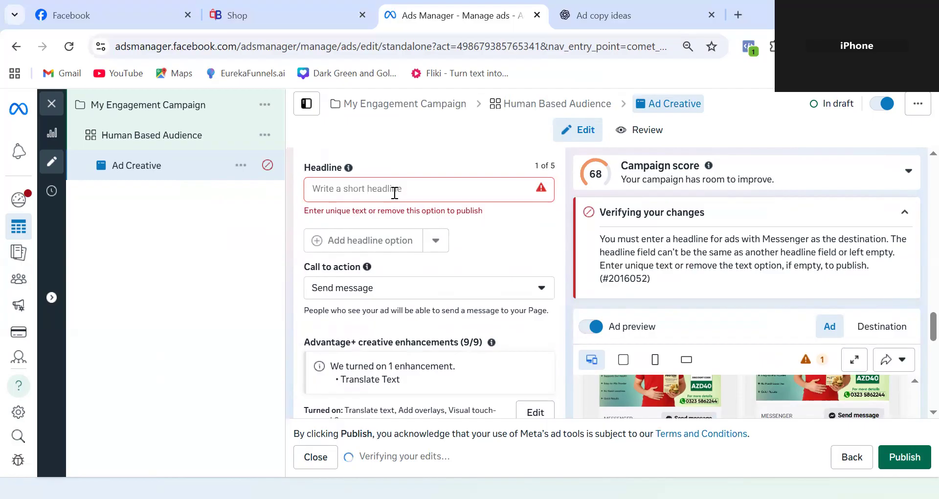
{"action": "left_click", "coordinate": [378, 189]}
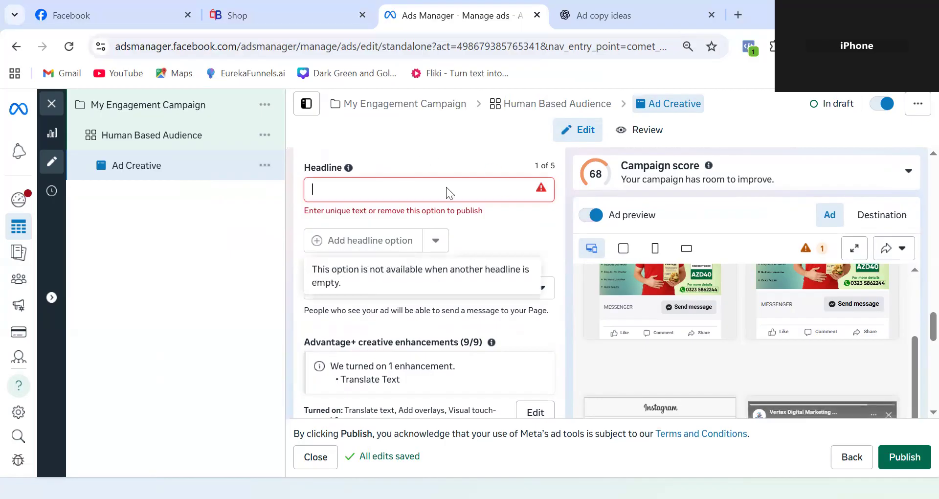
Review the remaining ad settings from the headline and call to action through the chat template and tracking down to the URL parameters.
{"action": "scroll", "coordinate": [433, 170], "scroll_direction": "up", "scroll_amount": 1}
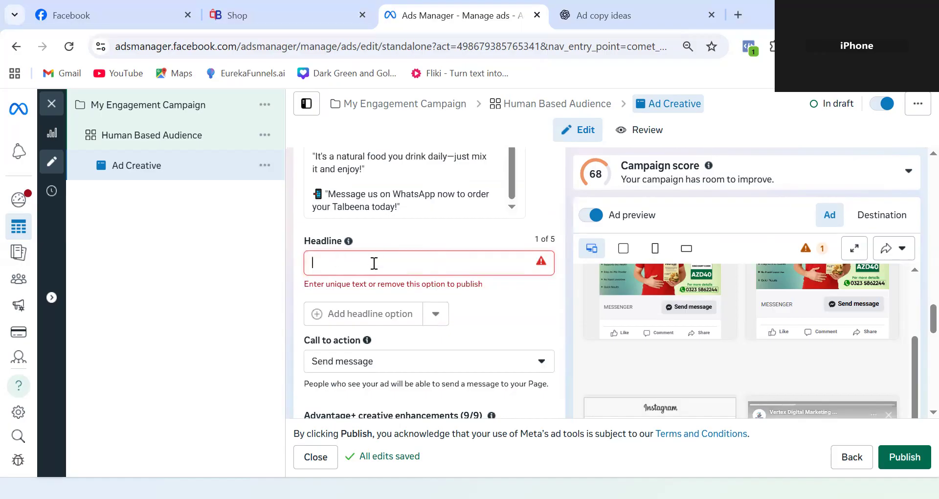
{"action": "scroll", "coordinate": [387, 289], "scroll_direction": "down", "scroll_amount": 1}
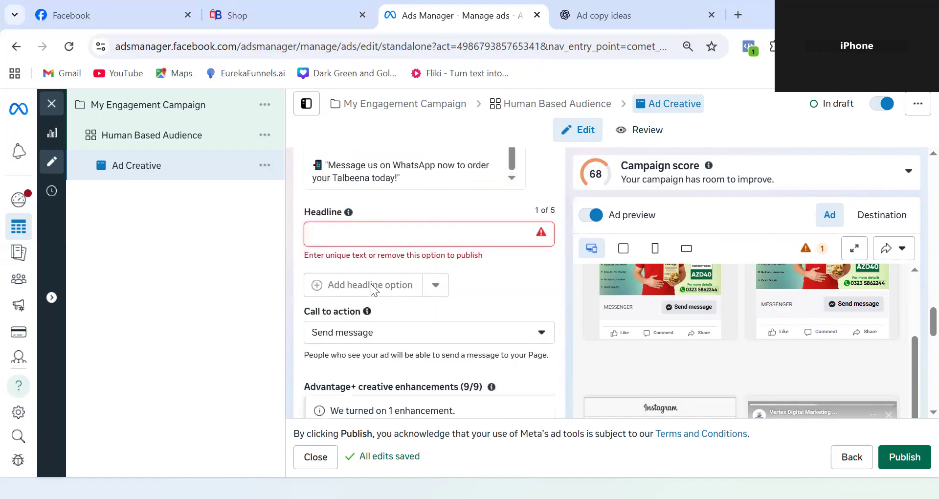
{"action": "scroll", "coordinate": [416, 191], "scroll_direction": "down", "scroll_amount": 2}
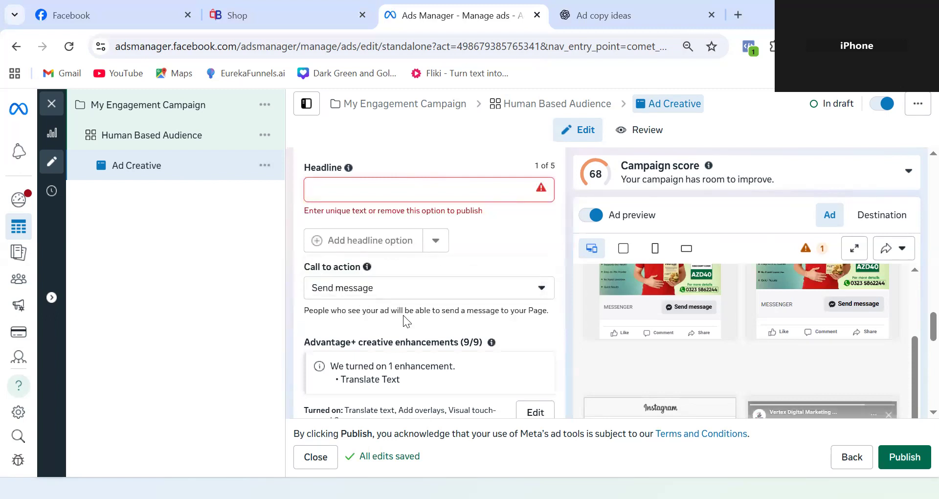
{"action": "scroll", "coordinate": [404, 316], "scroll_direction": "down", "scroll_amount": 5}
{"action": "scroll", "coordinate": [404, 316], "scroll_direction": "down", "scroll_amount": 5}
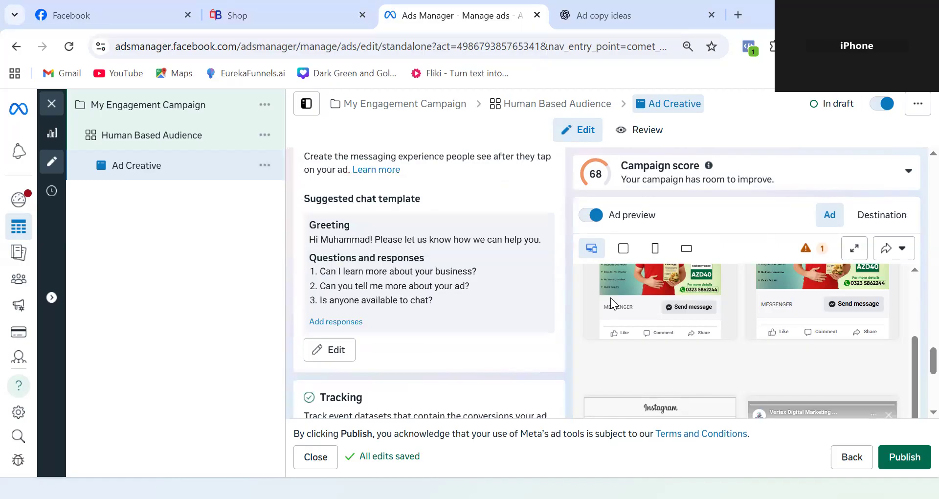
{"action": "scroll", "coordinate": [478, 313], "scroll_direction": "down", "scroll_amount": 6}
{"action": "scroll", "coordinate": [359, 351], "scroll_direction": "down", "scroll_amount": 1}
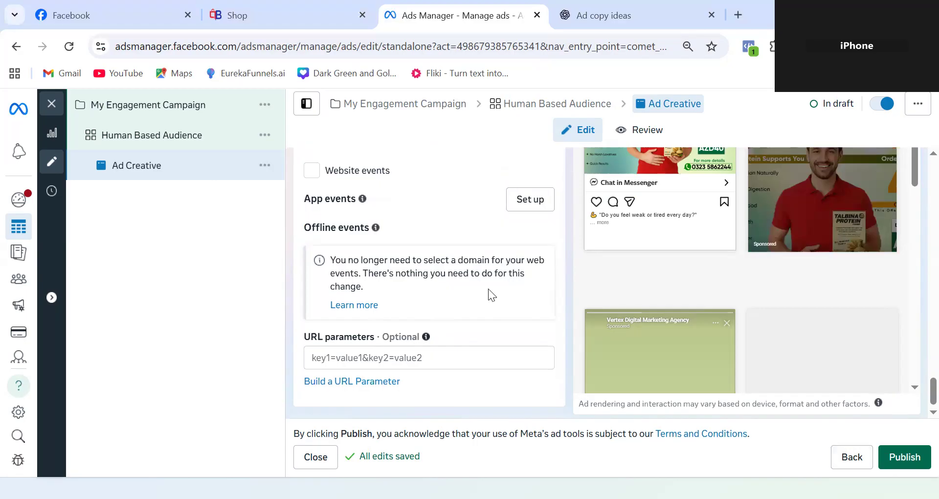
Open the "Human Based Audience" ad set and change its conversion location to "On your ad".
{"action": "scroll", "coordinate": [484, 290], "scroll_direction": "up", "scroll_amount": 3}
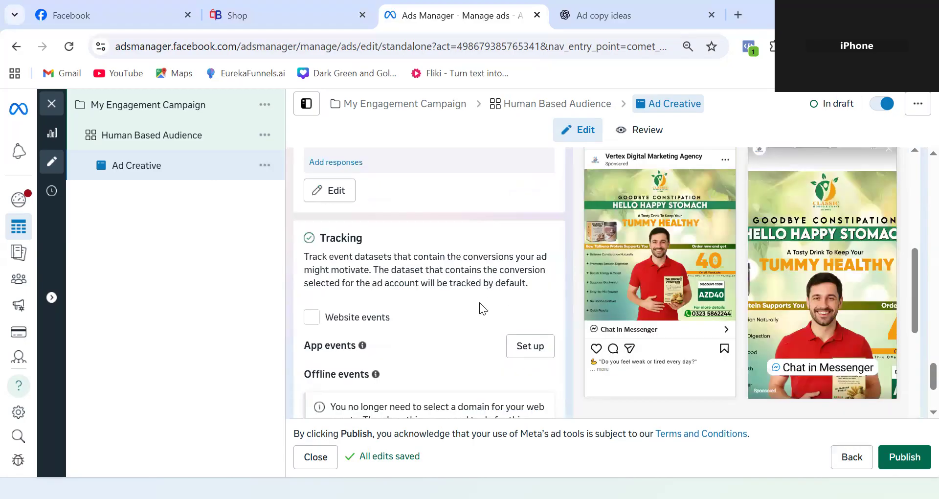
{"action": "scroll", "coordinate": [479, 302], "scroll_direction": "up", "scroll_amount": 10}
{"action": "scroll", "coordinate": [479, 306], "scroll_direction": "up", "scroll_amount": 15}
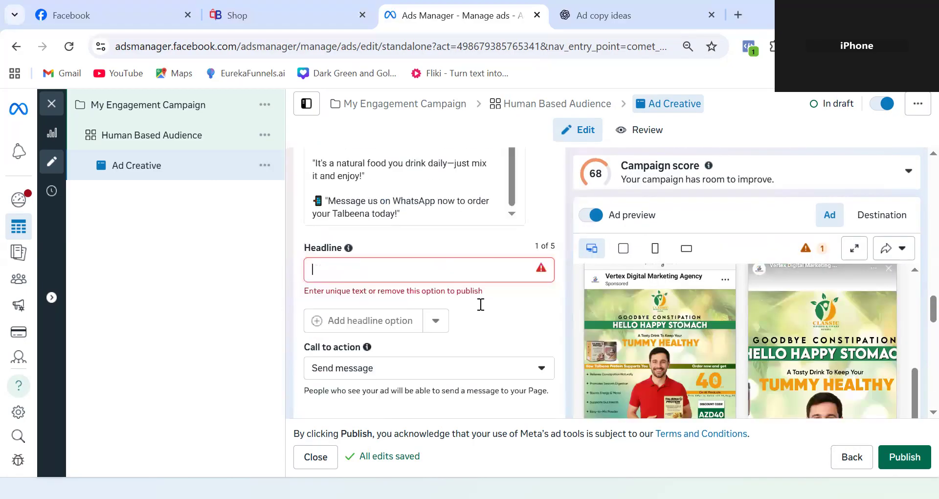
{"action": "left_click", "coordinate": [170, 142]}
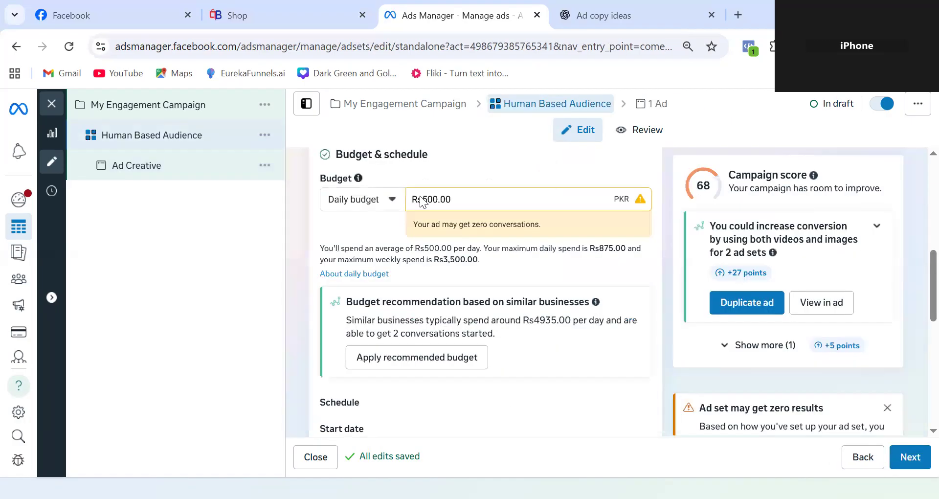
{"action": "scroll", "coordinate": [520, 306], "scroll_direction": "up", "scroll_amount": 5}
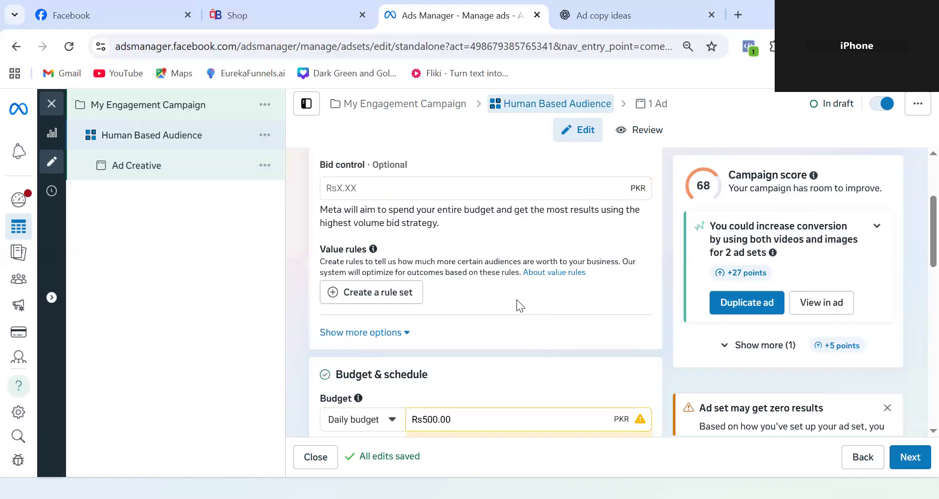
{"action": "scroll", "coordinate": [519, 313], "scroll_direction": "up", "scroll_amount": 10}
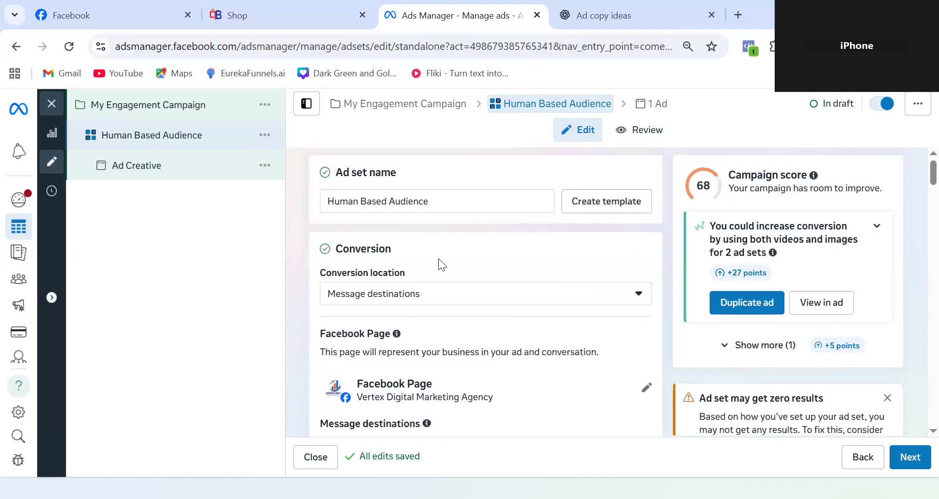
{"action": "scroll", "coordinate": [461, 221], "scroll_direction": "down", "scroll_amount": 2}
{"action": "left_click", "coordinate": [459, 227]}
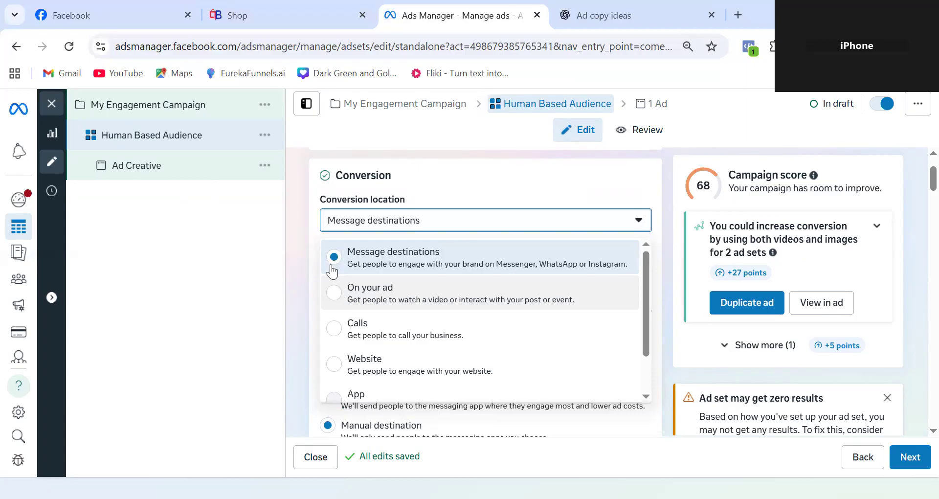
{"action": "left_click", "coordinate": [336, 299]}
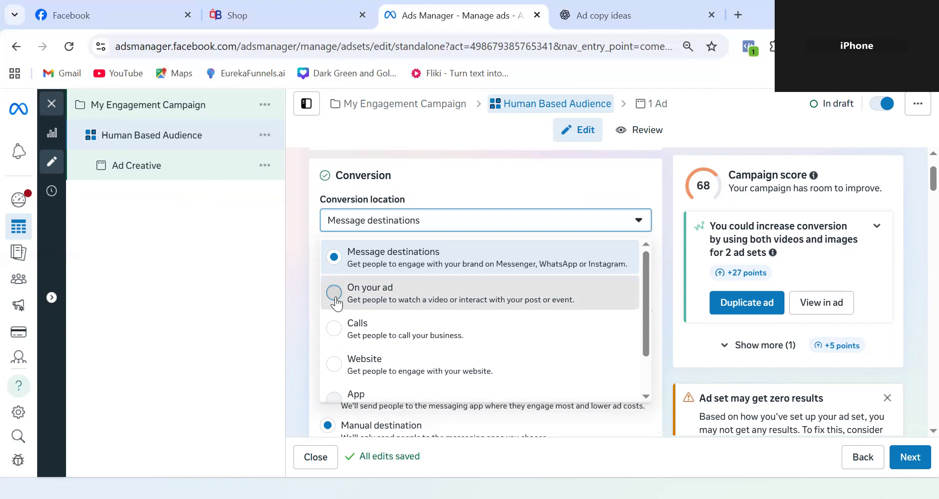
{"action": "left_click", "coordinate": [424, 290]}
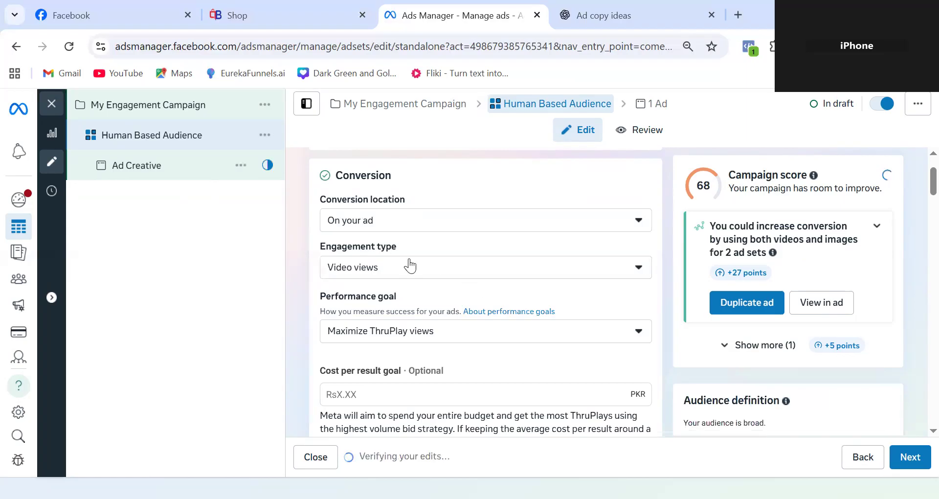
Look through the ad set's engagement type options and choose "Video views".
{"action": "scroll", "coordinate": [398, 304], "scroll_direction": "up", "scroll_amount": 1}
{"action": "scroll", "coordinate": [408, 280], "scroll_direction": "down", "scroll_amount": 1}
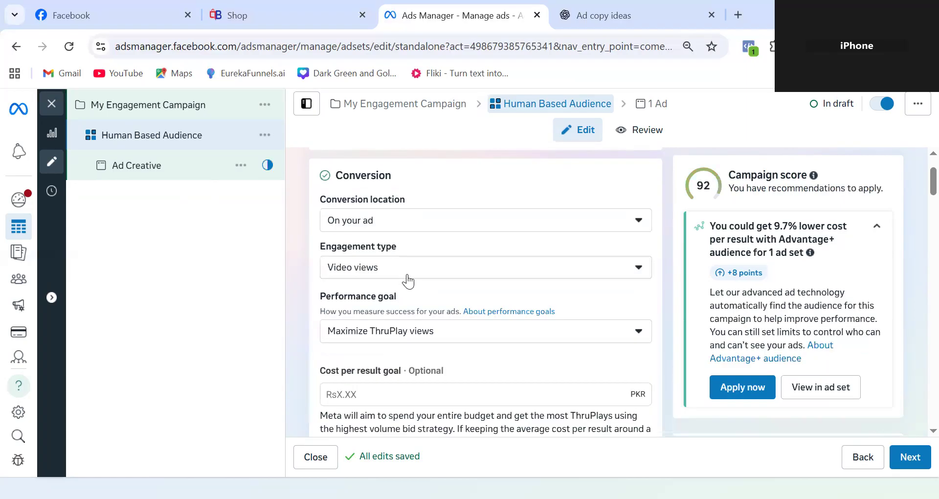
{"action": "left_click", "coordinate": [411, 270]}
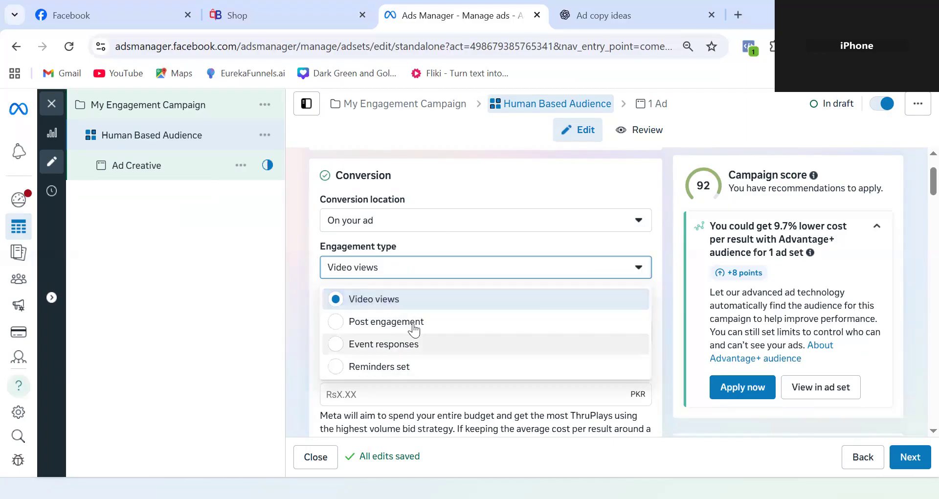
{"action": "left_click", "coordinate": [448, 296]}
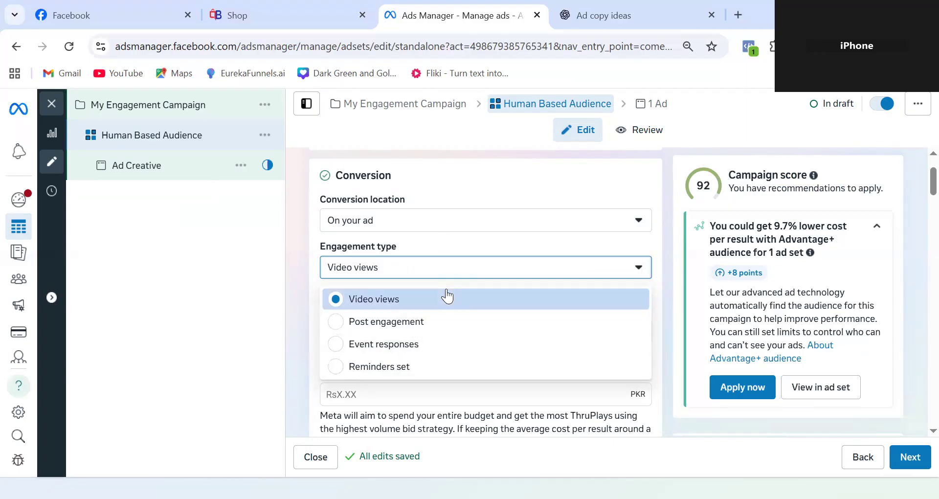